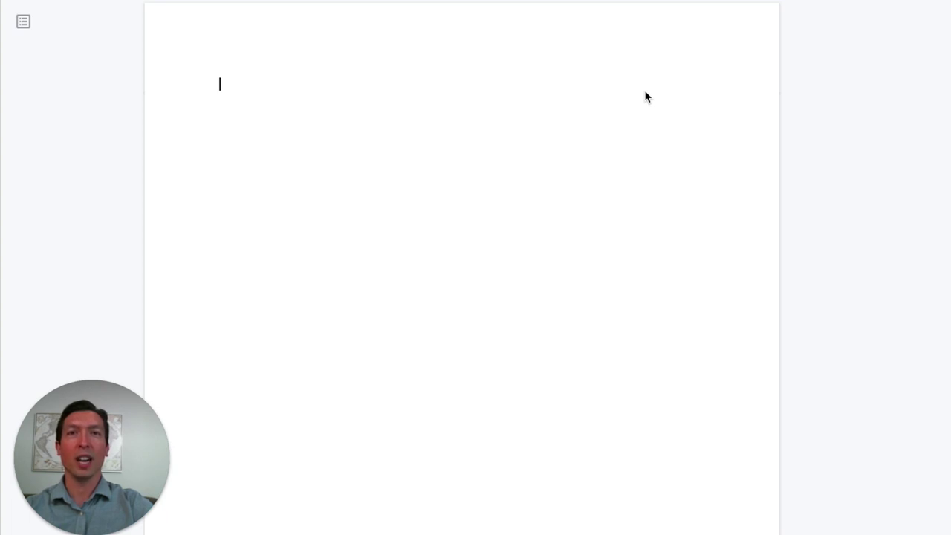
# - Enter the heading HPI at the start of the document and expand the ;physical template below it
pyautogui.click(294, 95)
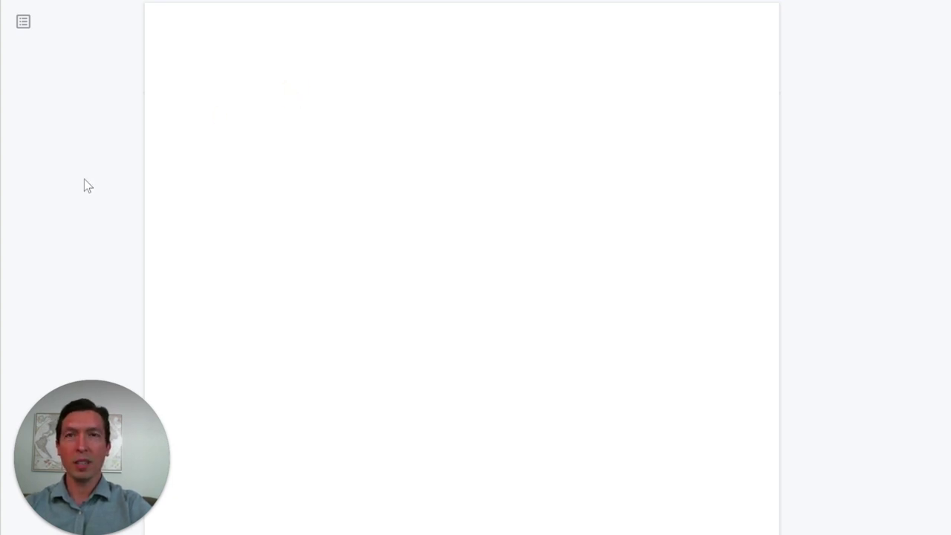
pyautogui.write('HPI')
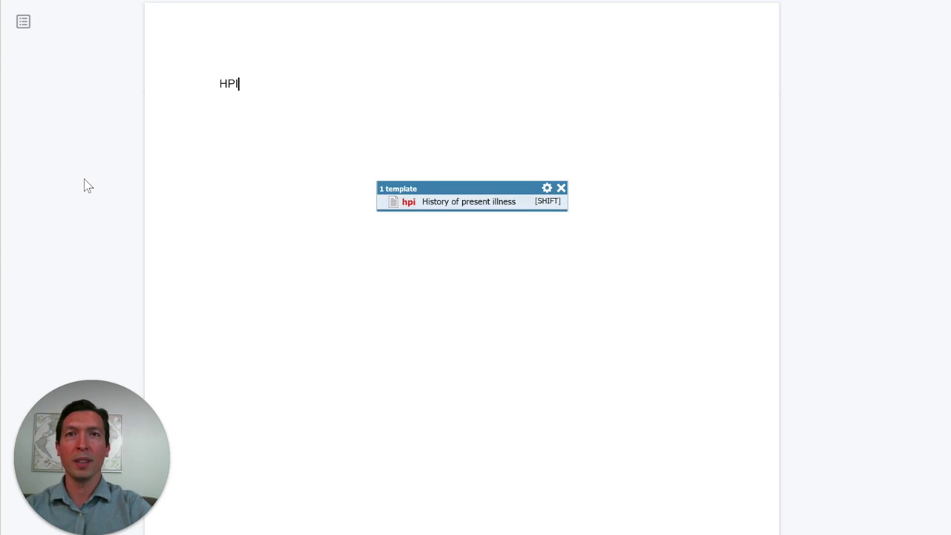
pyautogui.press('Return')
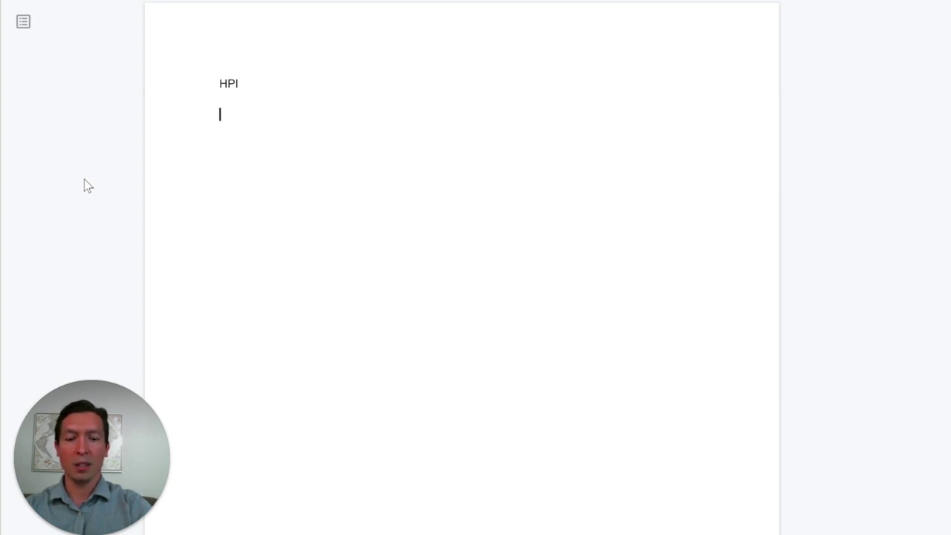
pyautogui.write(';PHY')
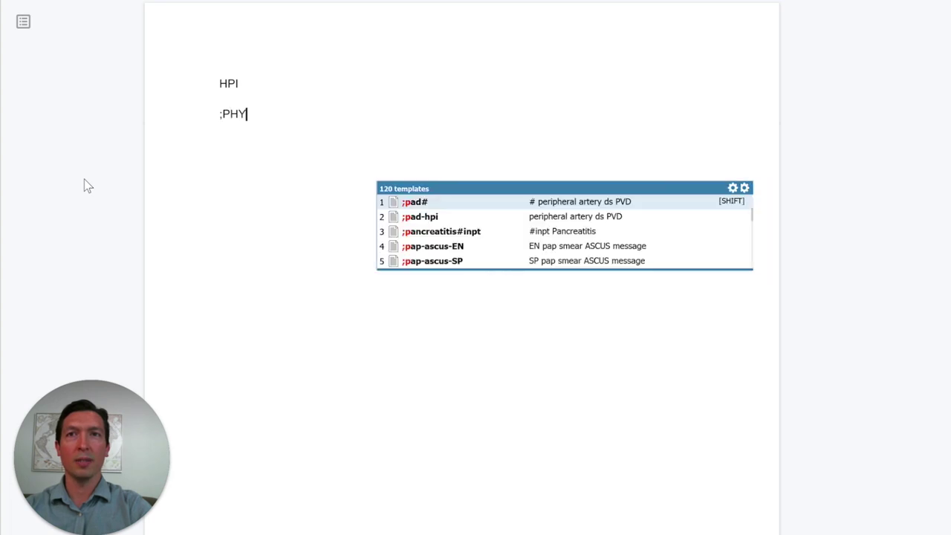
pyautogui.write('SICAL')
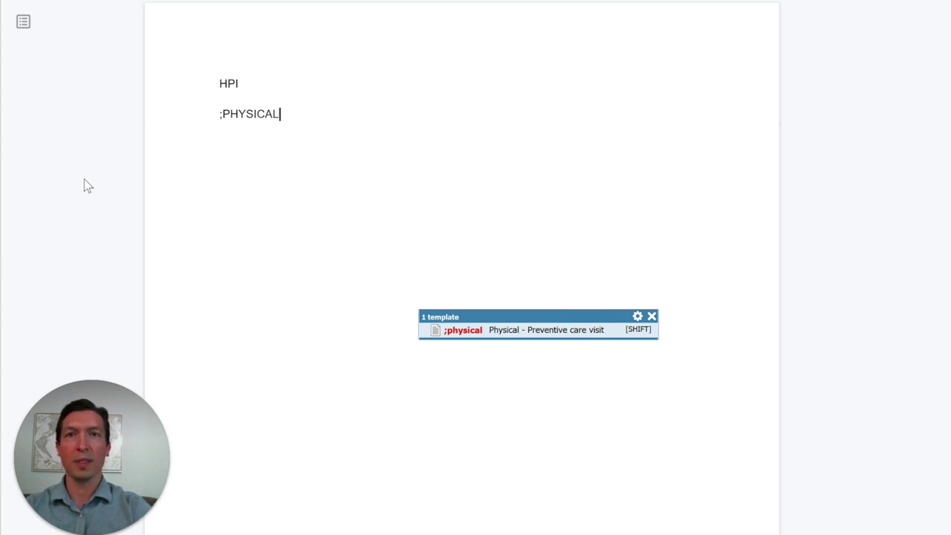
pyautogui.press('shift')
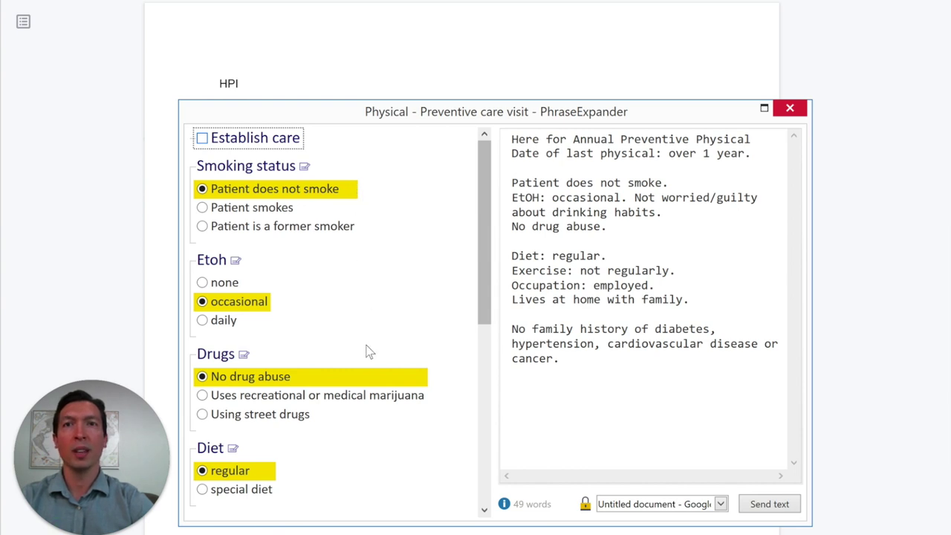
# - Include Establish care in the preventive visit form and set the smoking status to Patient smokes
pyautogui.scroll(-5, 368, 350)
pyautogui.scroll(-1, 368, 350)
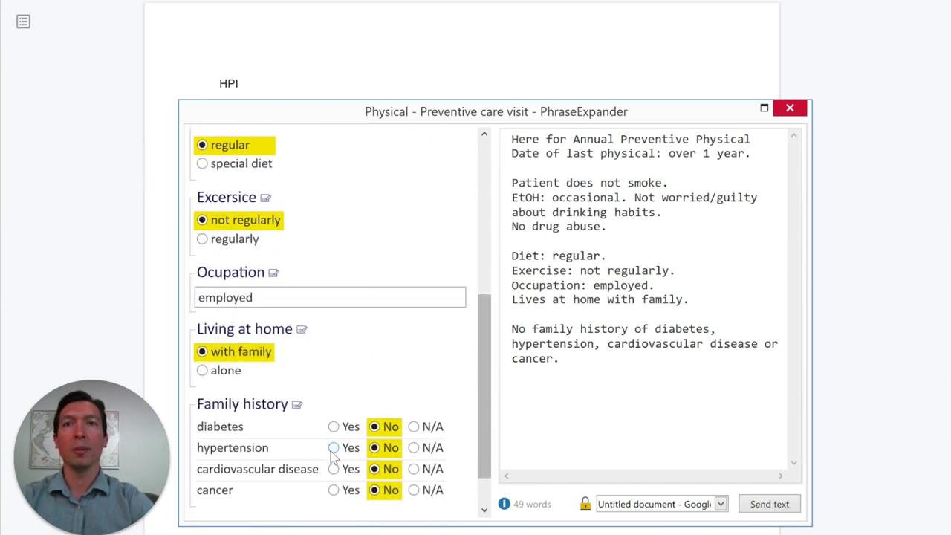
pyautogui.scroll(-3, 331, 454)
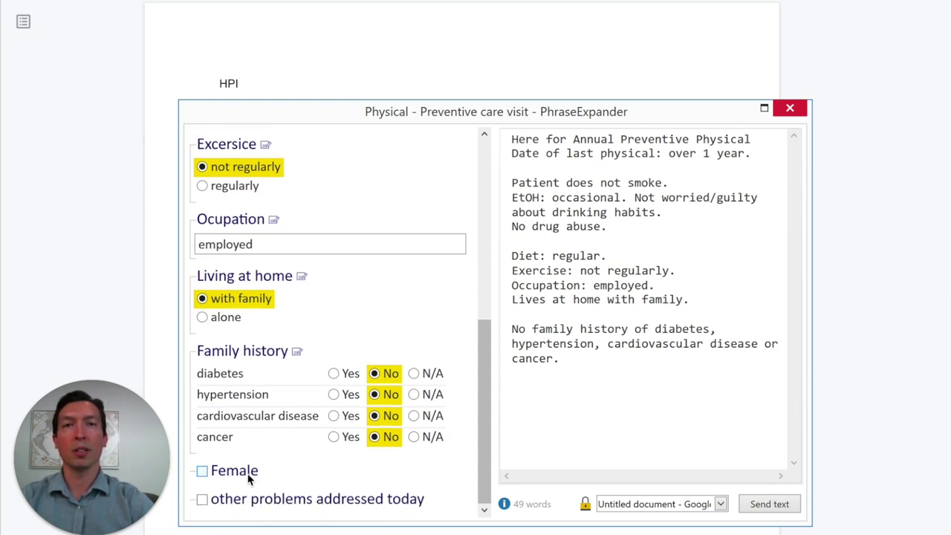
pyautogui.scroll(10, 316, 318)
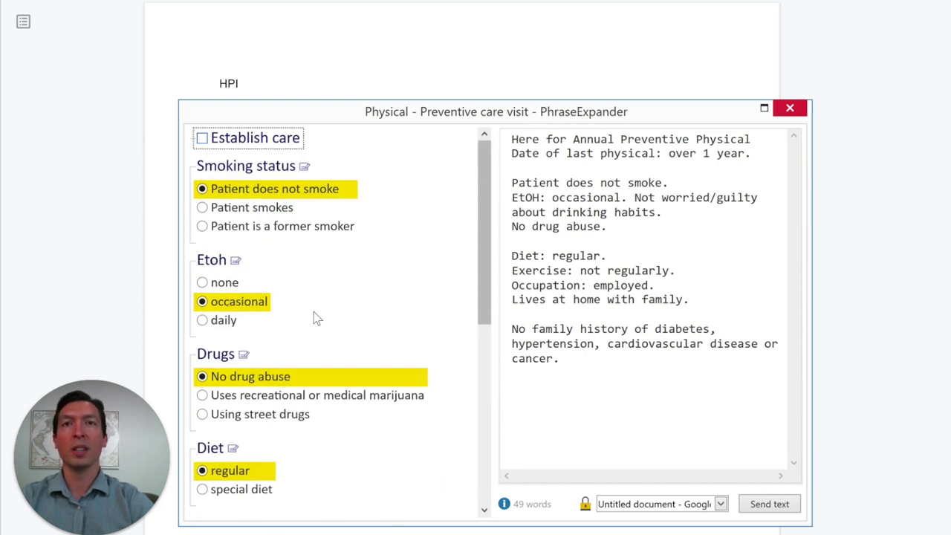
pyautogui.click(202, 140)
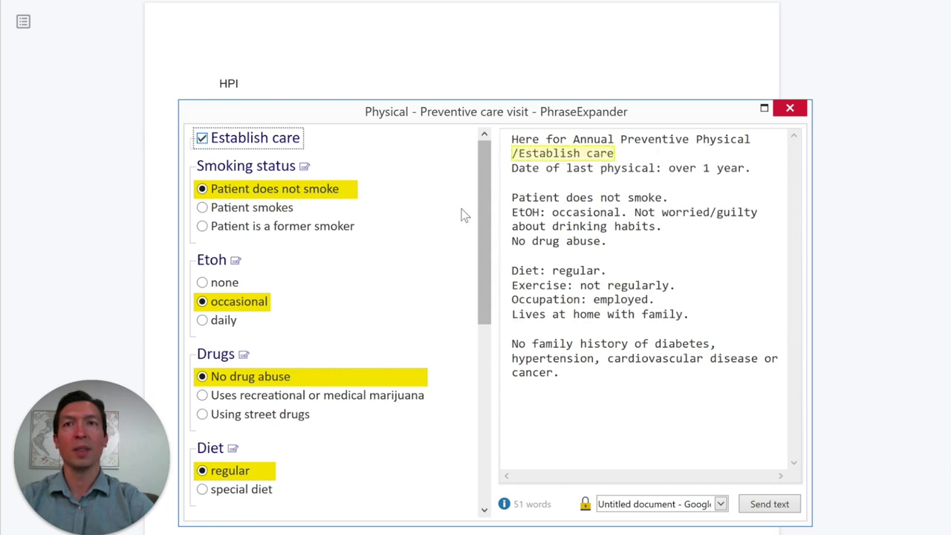
pyautogui.click(203, 208)
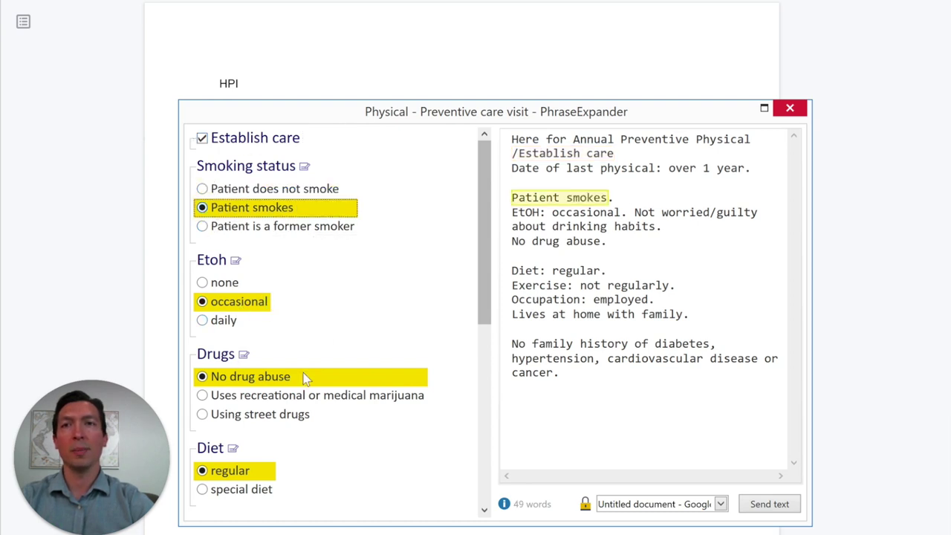
# - Set the exercise answer to regularly and replace the occupation with Nurse
pyautogui.scroll(-7, 324, 414)
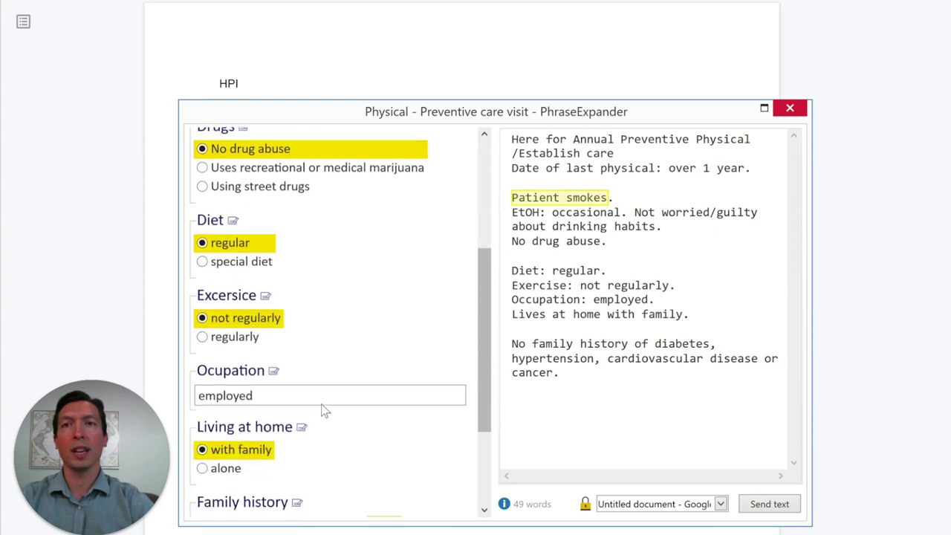
pyautogui.click(202, 307)
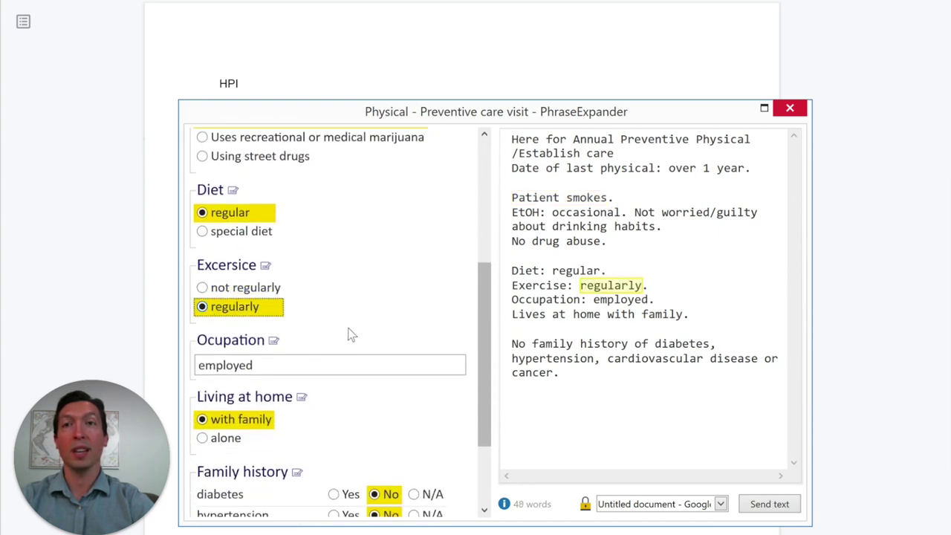
pyautogui.scroll(-1, 352, 334)
pyautogui.scroll(-1, 351, 334)
pyautogui.moveTo(290, 292); pyautogui.dragTo(183, 292)
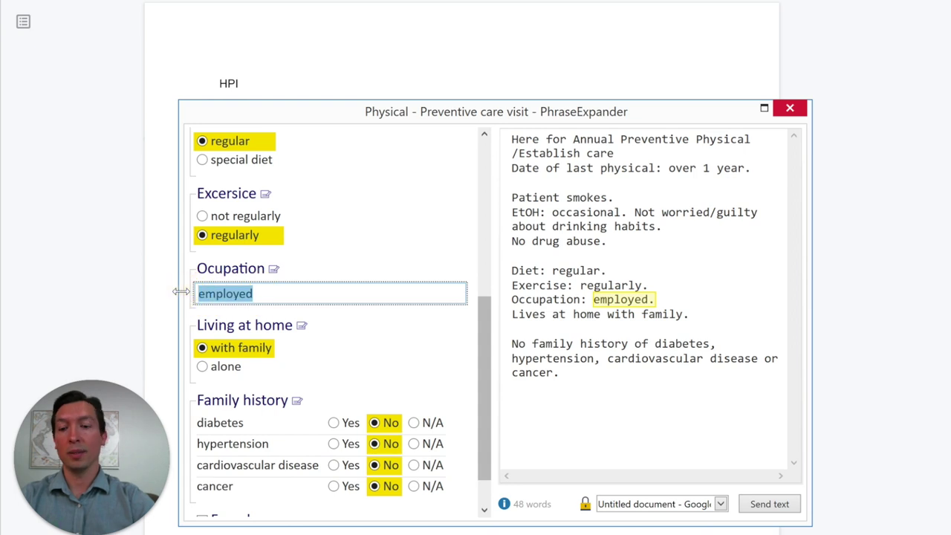
pyautogui.write('Nurse')
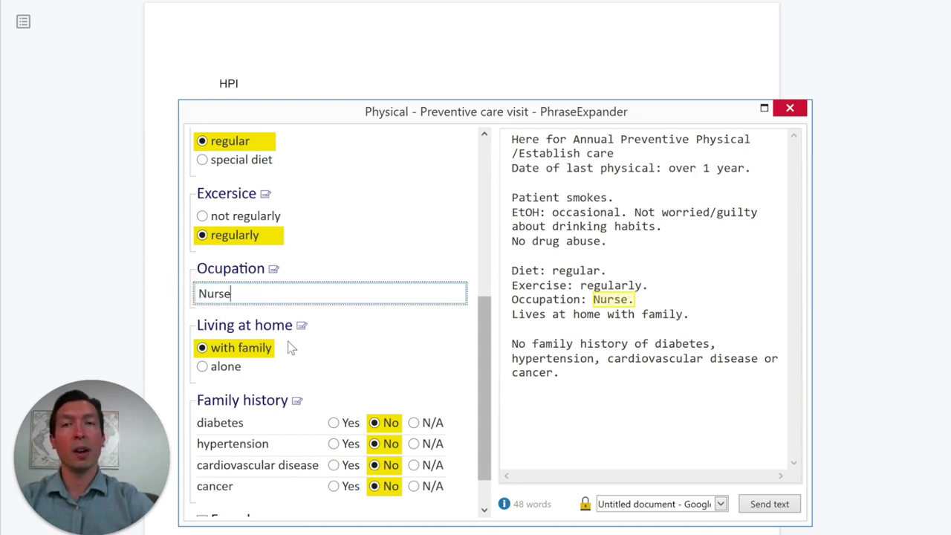
# - Switch the Living at home answer to free text and append ". with husband and 3 kids." after "with family"
pyautogui.click(302, 326)
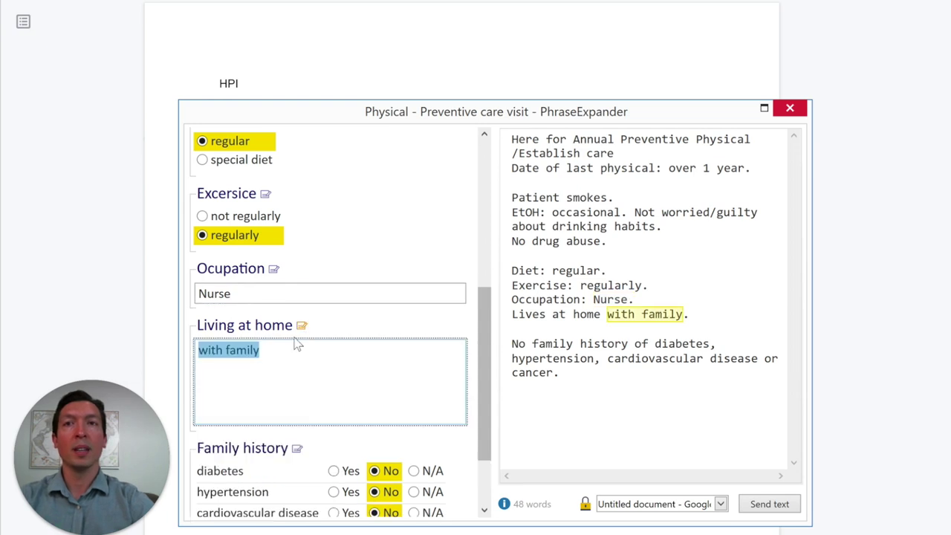
pyautogui.click(282, 356)
pyautogui.write('. wi')
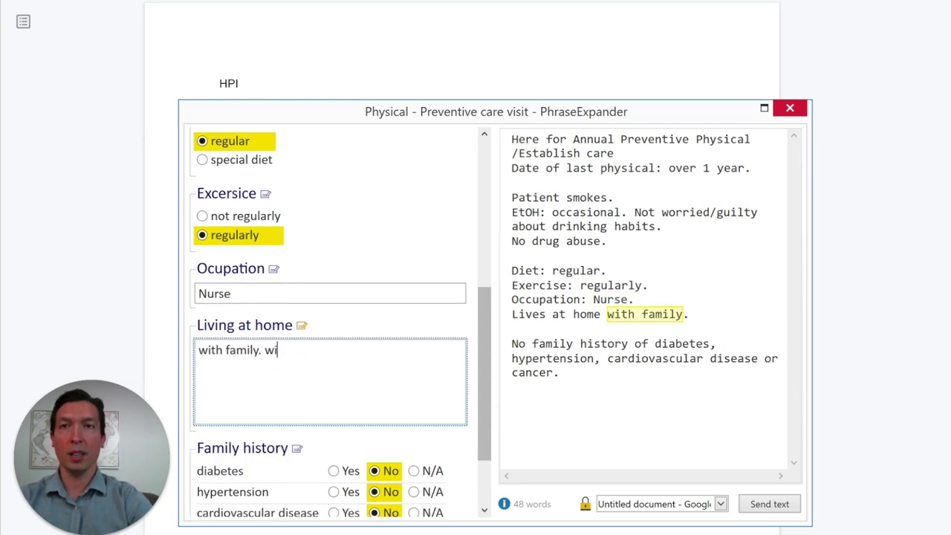
pyautogui.write('th husband and ')
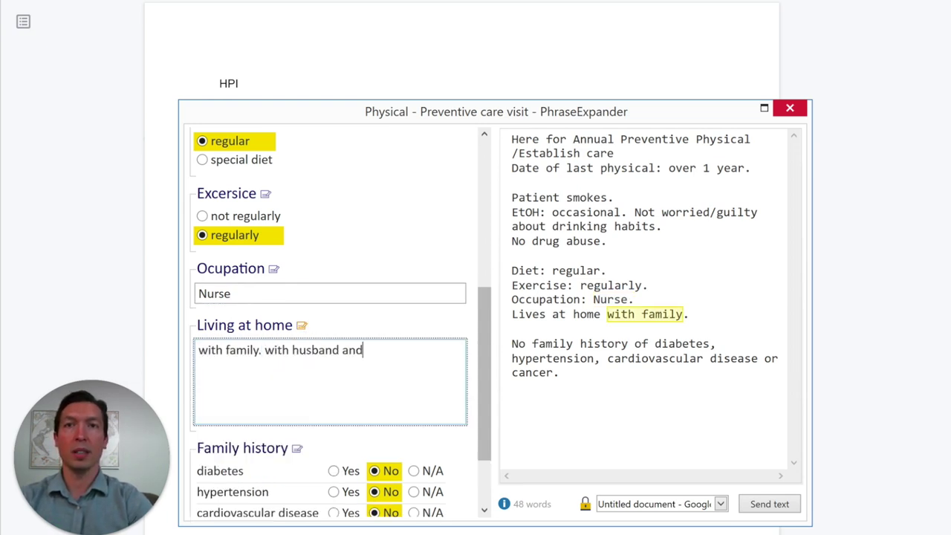
pyautogui.write('3 kids.')
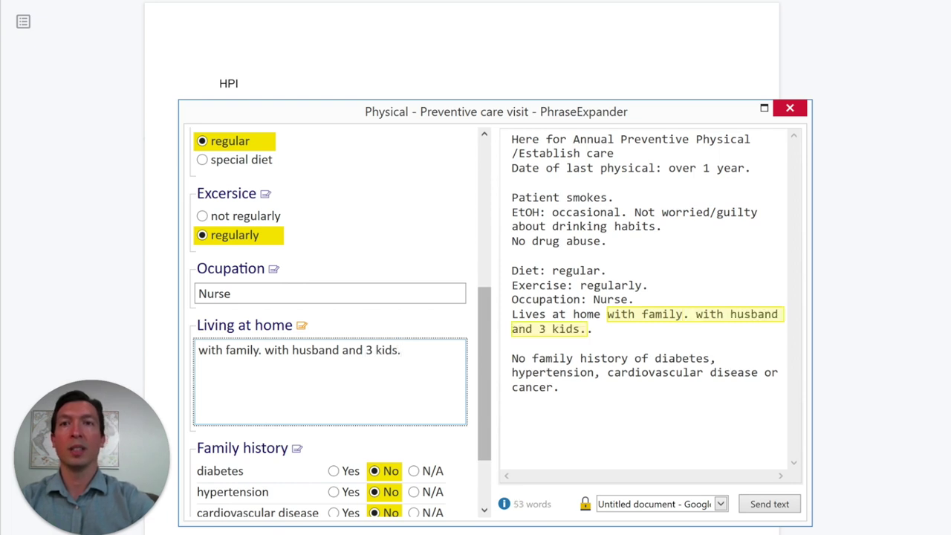
# - Mark the family history of diabetes and cancer as Yes
pyautogui.scroll(-2, 281, 436)
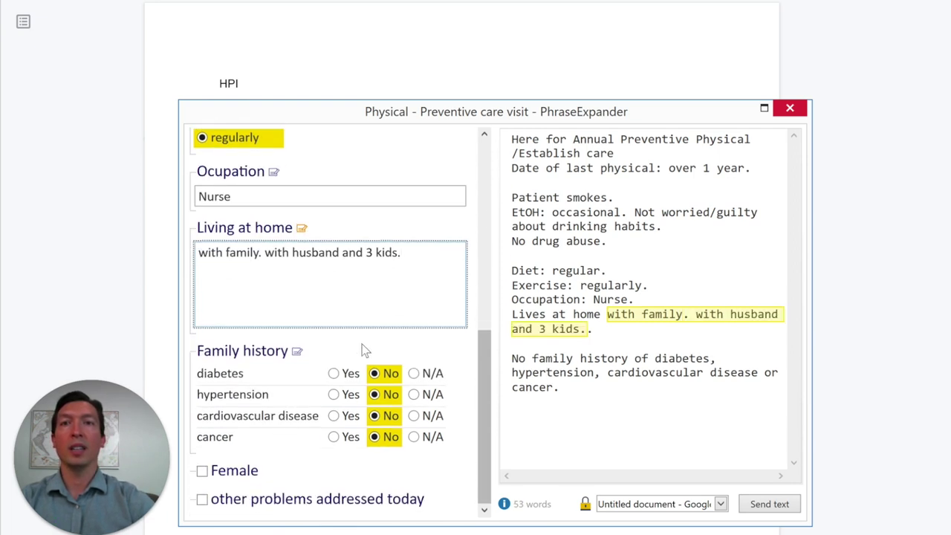
pyautogui.click(334, 374)
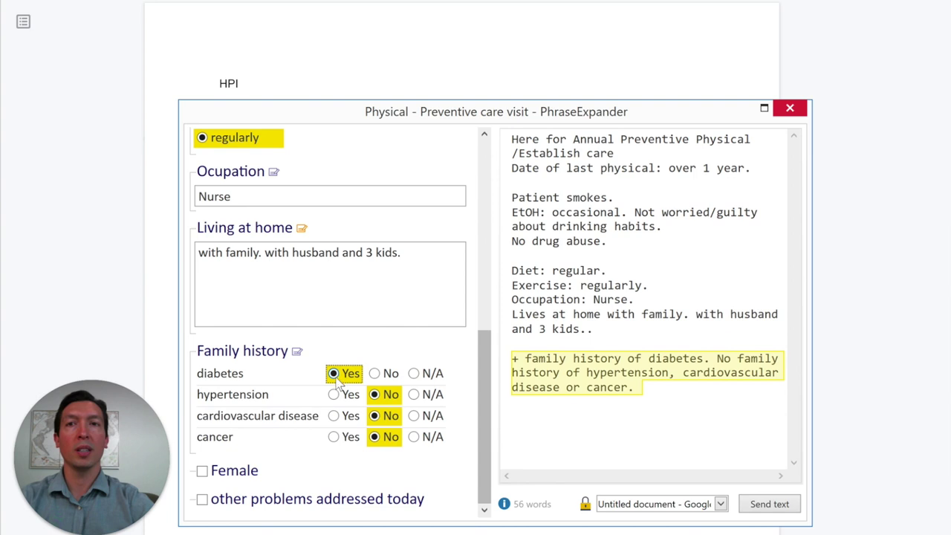
pyautogui.click(335, 438)
# - Switch the family history to free text and add "(mother with breast cancer)" after the word cancer
pyautogui.click(297, 350)
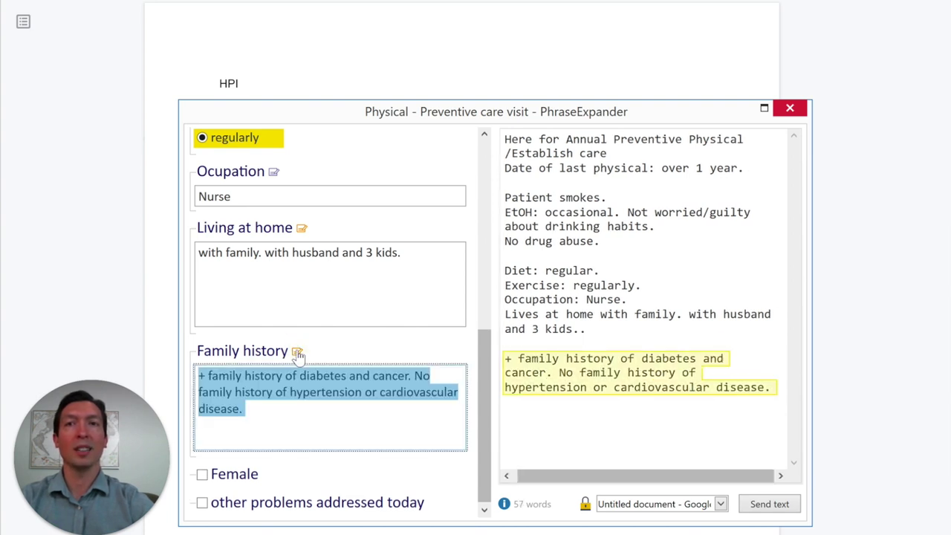
pyautogui.click(409, 377)
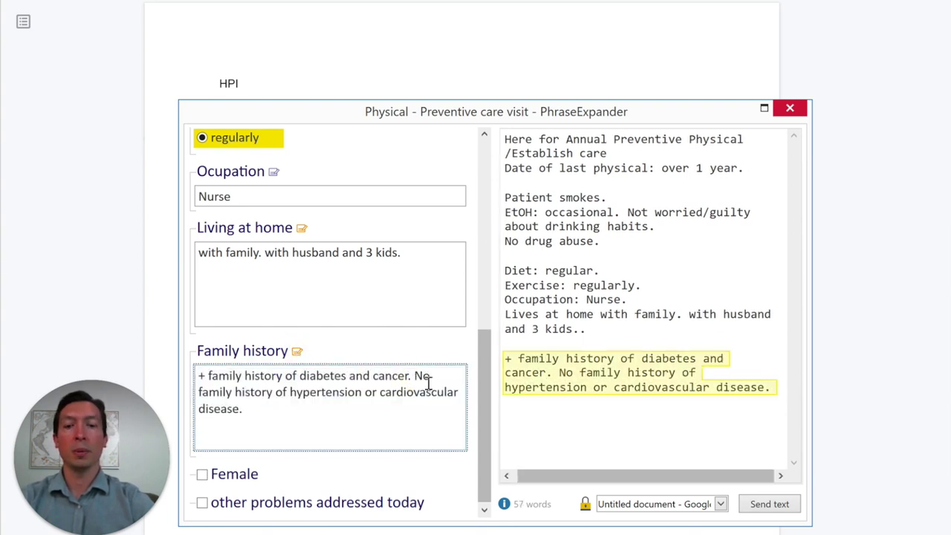
pyautogui.write('(mothjer')
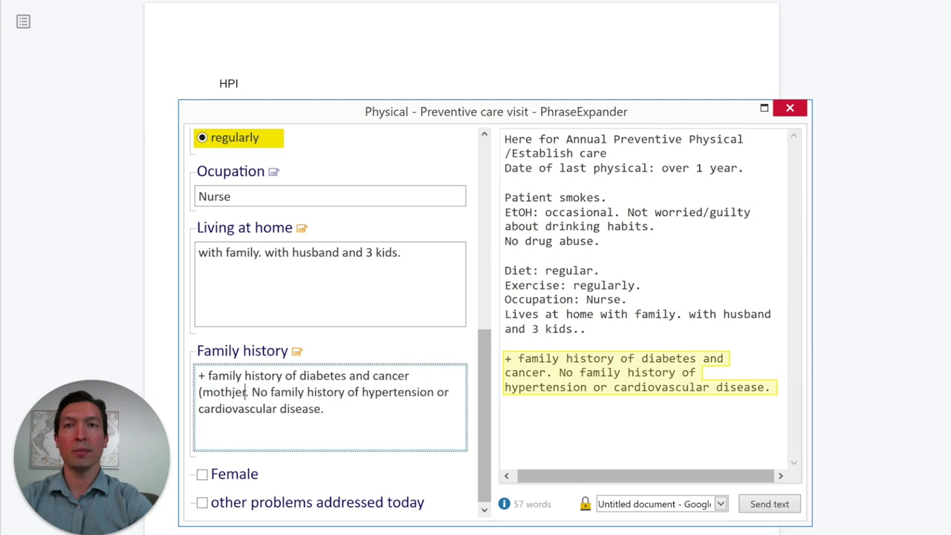
pyautogui.press('BackSpace')
pyautogui.press('BackSpace')
pyautogui.press('BackSpace')
pyautogui.write('er with breast cancer)')
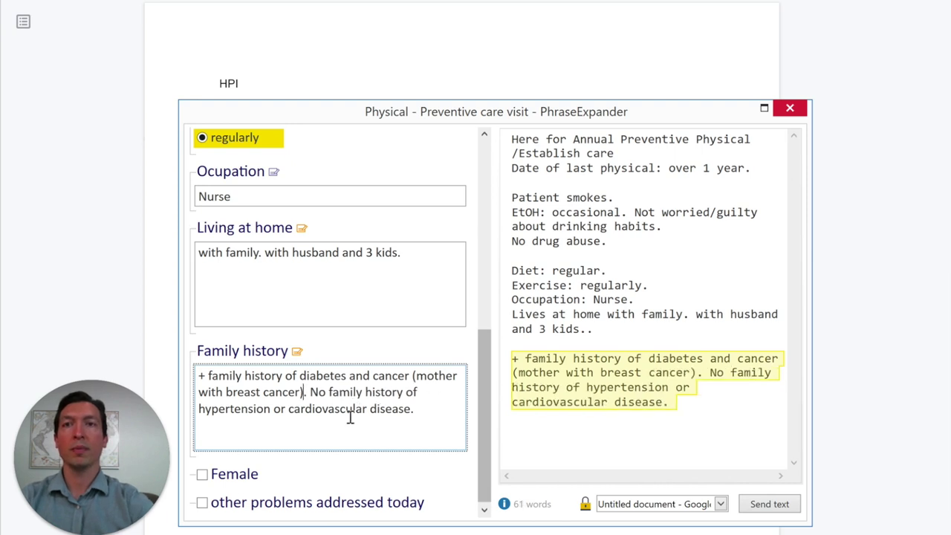
# - Include the Female section in the form and set contraception to IUD
pyautogui.scroll(-1, 349, 418)
pyautogui.click(203, 472)
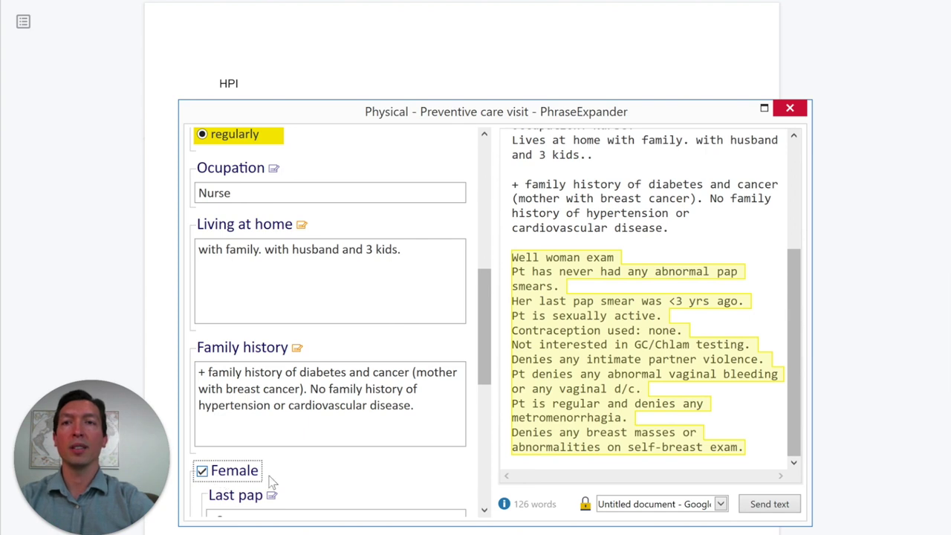
pyautogui.scroll(-5, 313, 477)
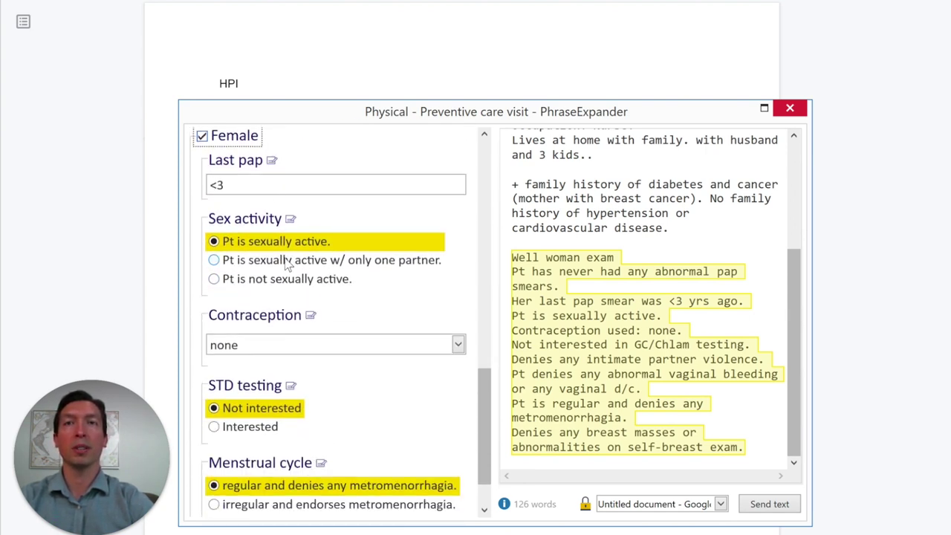
pyautogui.click(458, 346)
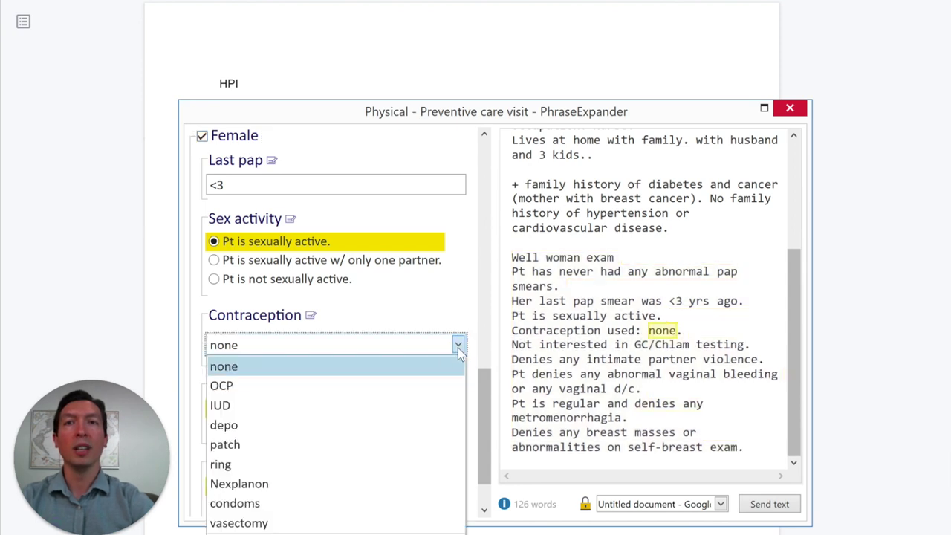
pyautogui.click(239, 405)
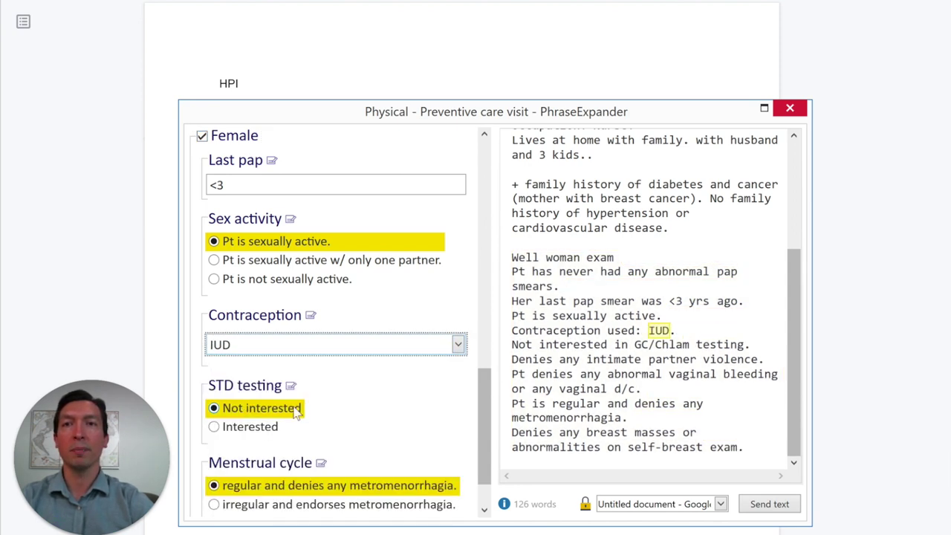
# - Include other problems addressed today and insert the completed template text into the document
pyautogui.scroll(-2, 357, 414)
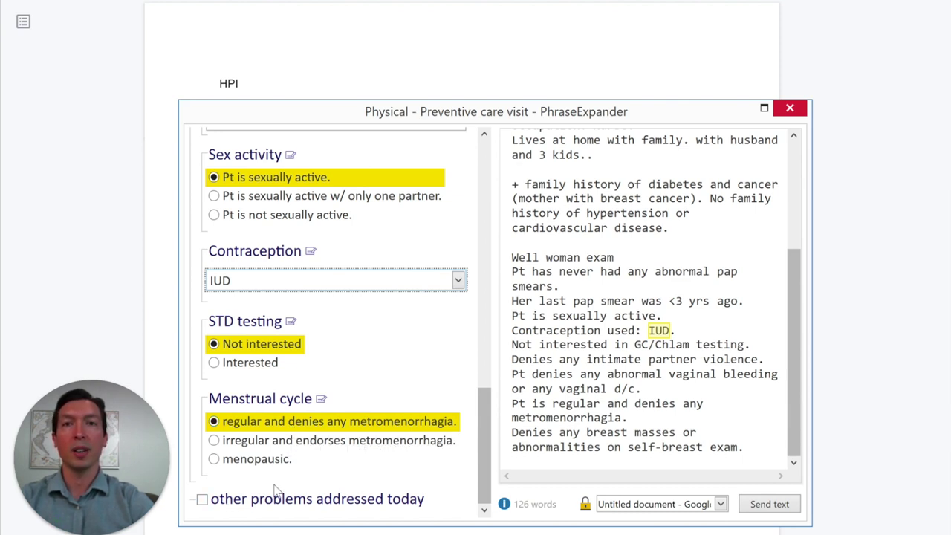
pyautogui.click(203, 500)
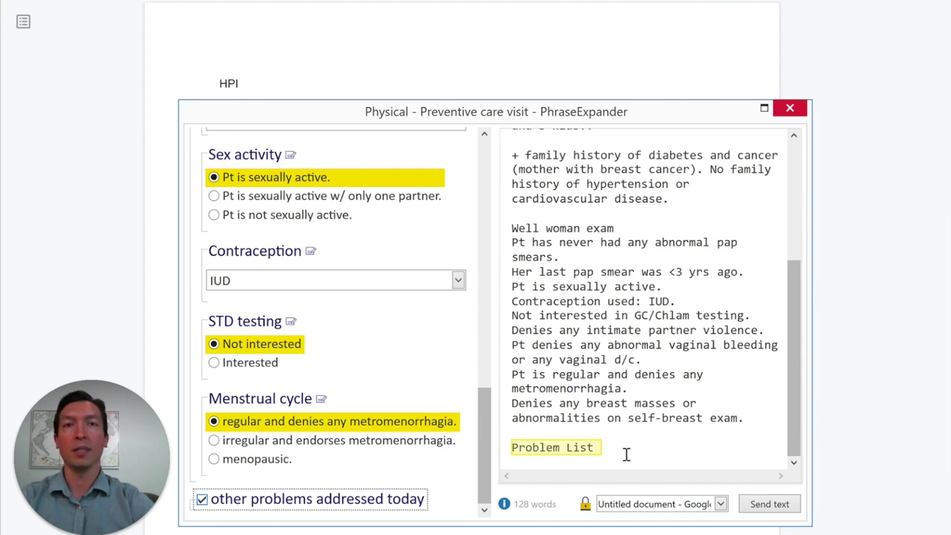
pyautogui.click(773, 506)
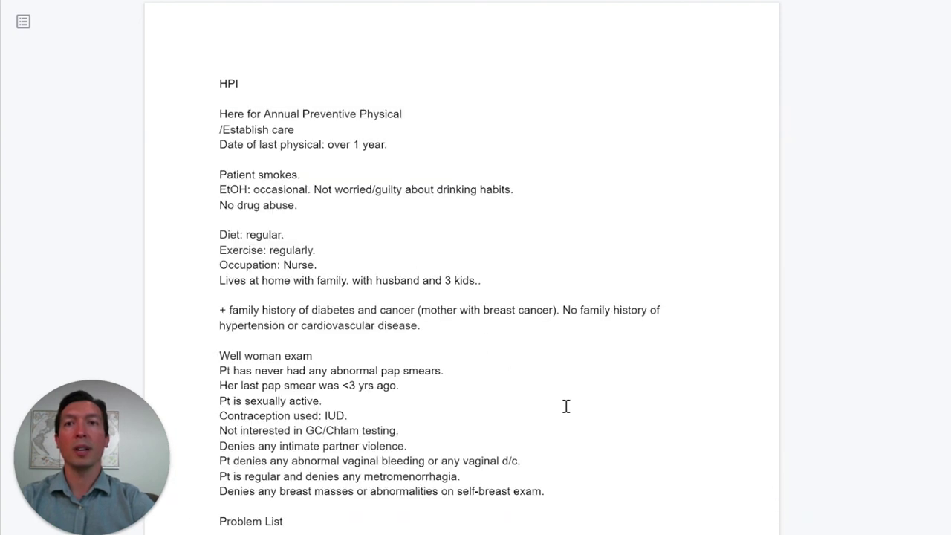
# - Add the heading PE below Problem List at the end of the note, followed by blank lines
pyautogui.scroll(-1, 566, 406)
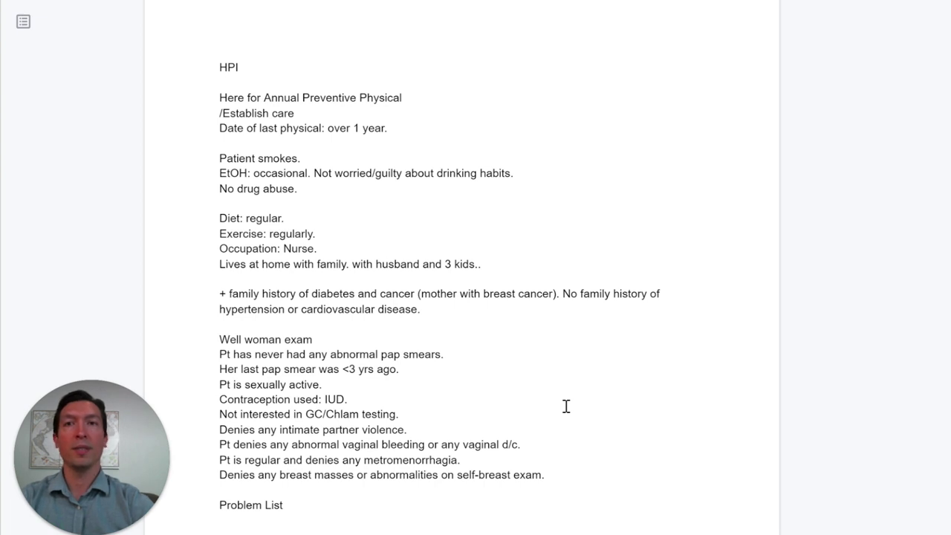
pyautogui.scroll(-5, 566, 406)
pyautogui.click(241, 171)
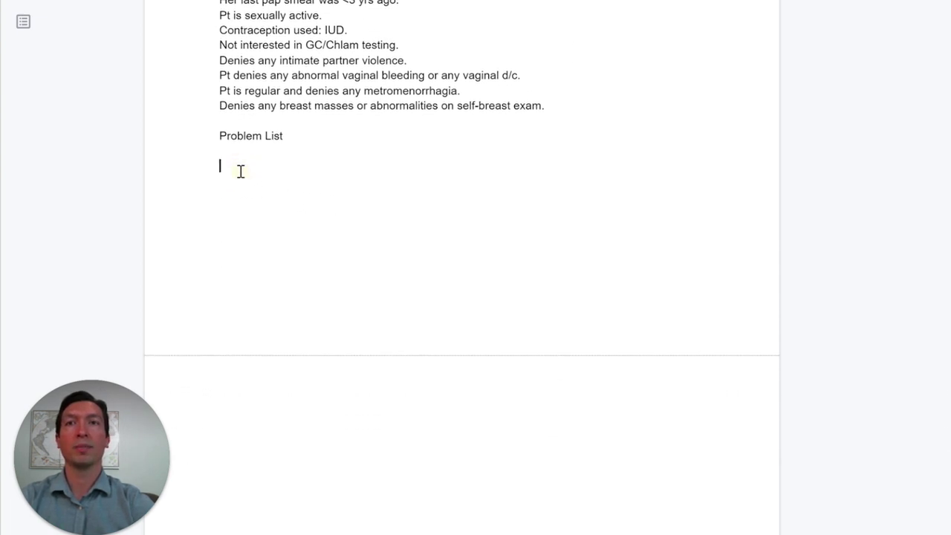
pyautogui.write('PE')
pyautogui.press('Return')
pyautogui.press('Return')
pyautogui.scroll(-1, 241, 171)
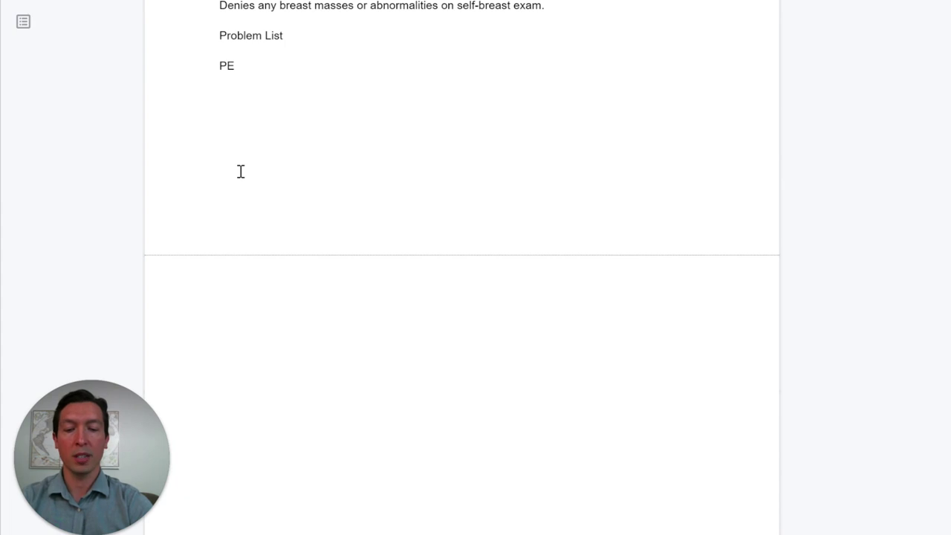
pyautogui.write(':')
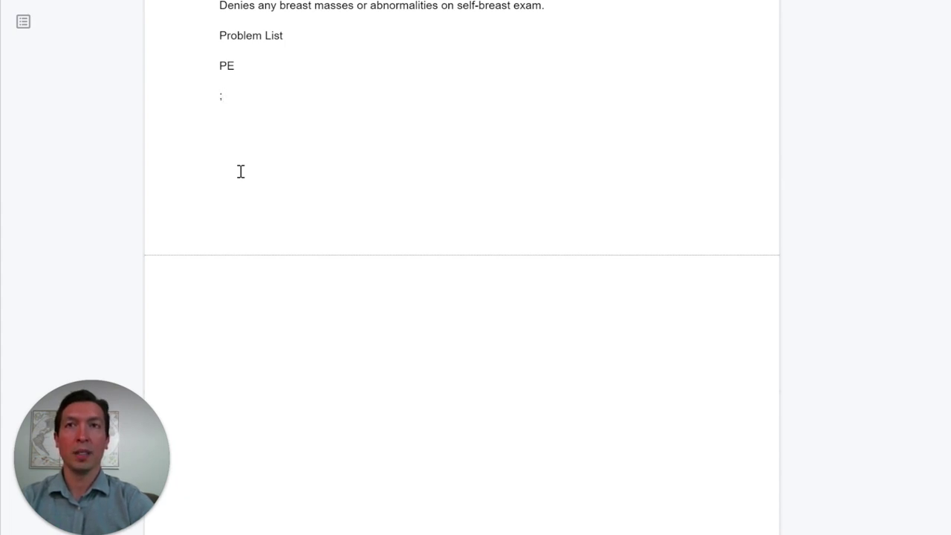
pyautogui.write('pe-ad')
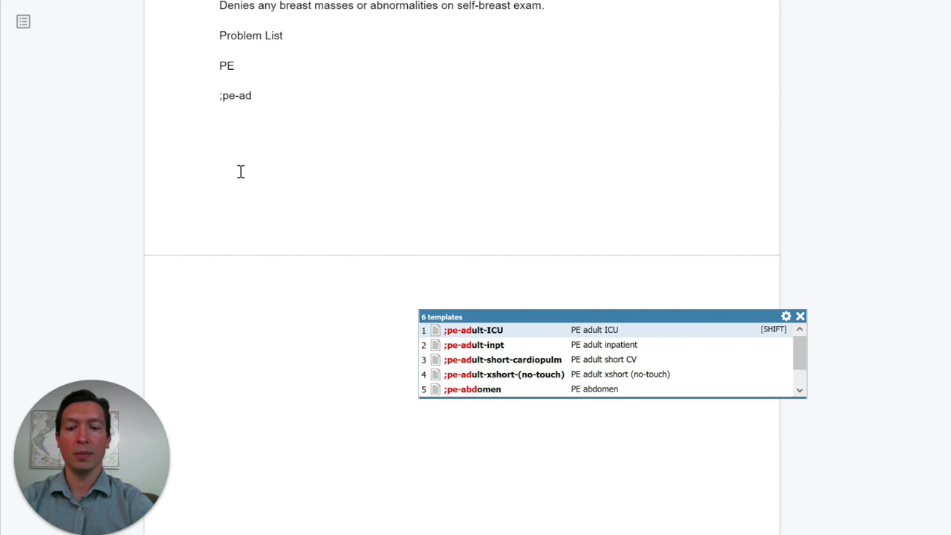
pyautogui.write('ult')
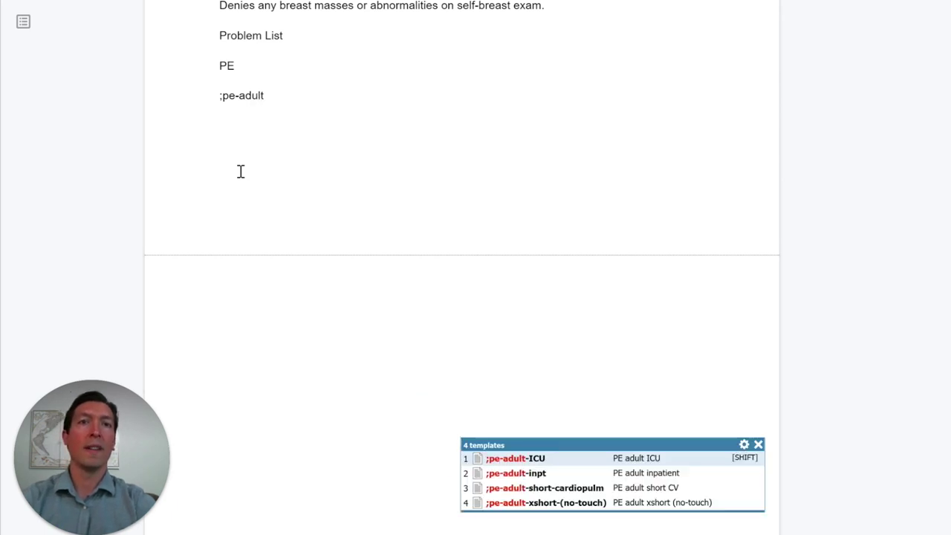
pyautogui.press('Down')
pyautogui.press('Down')
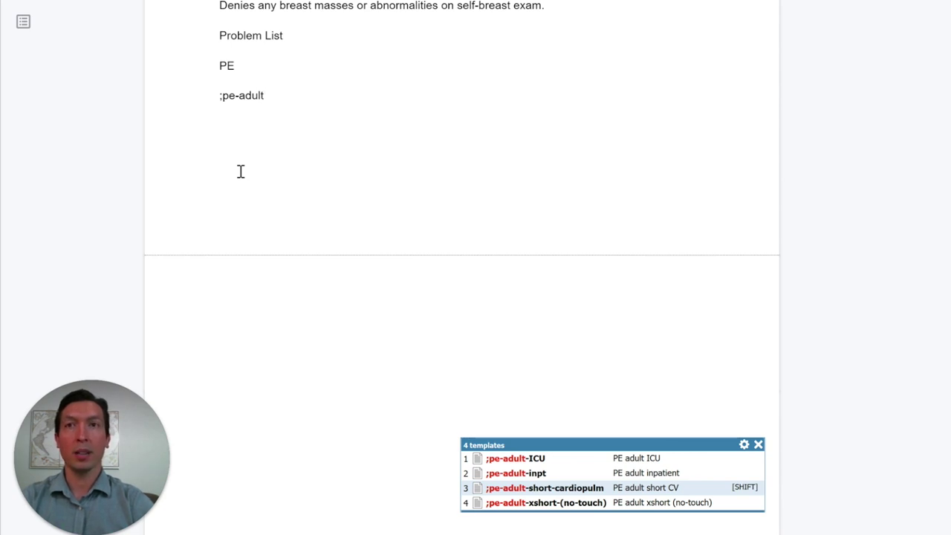
pyautogui.press('BackSpace')
pyautogui.press('BackSpace')
pyautogui.press('BackSpace')
pyautogui.press('BackSpace')
pyautogui.press('BackSpace')
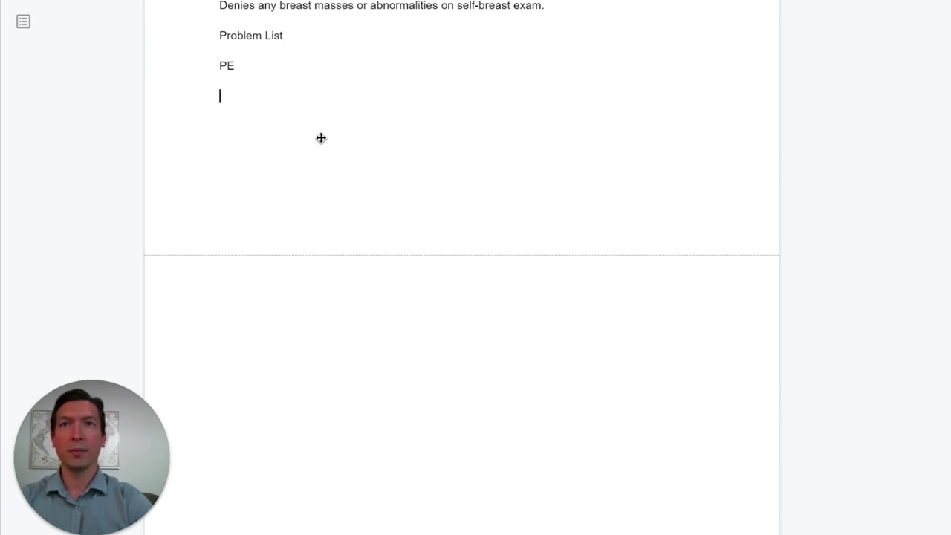
# - Search the templates for "pe adult cv" and insert the PE adult xshort (no-touch) template below the PE heading
pyautogui.hotkey('ctrl', 'space')
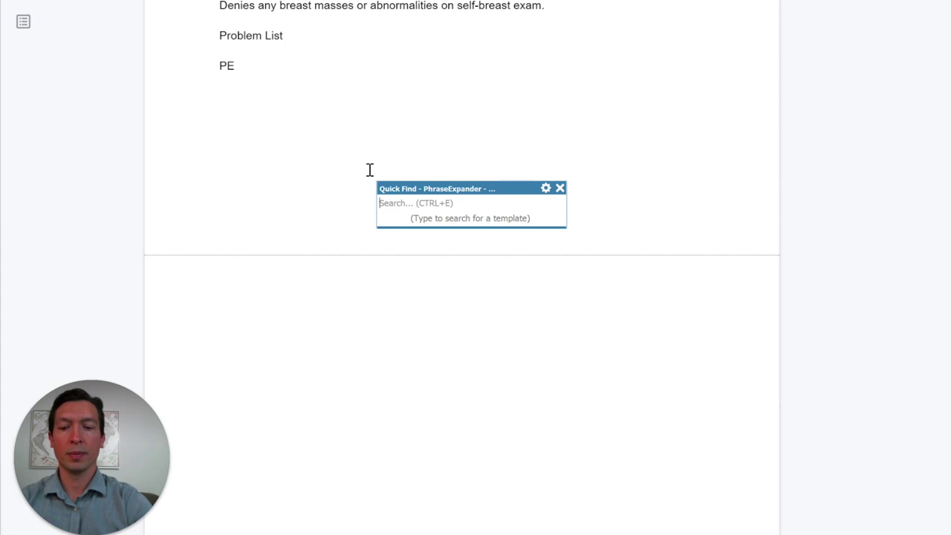
pyautogui.write('pe ')
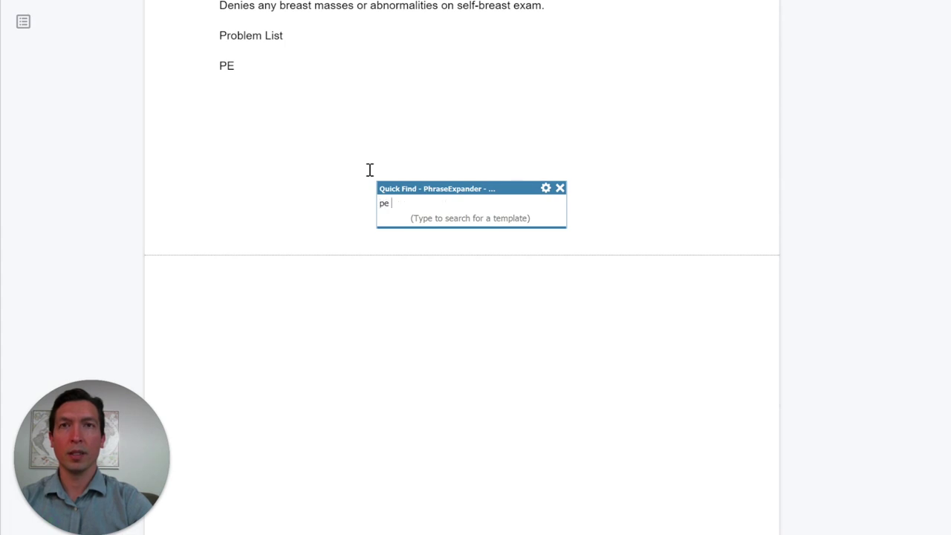
pyautogui.write('adult cv')
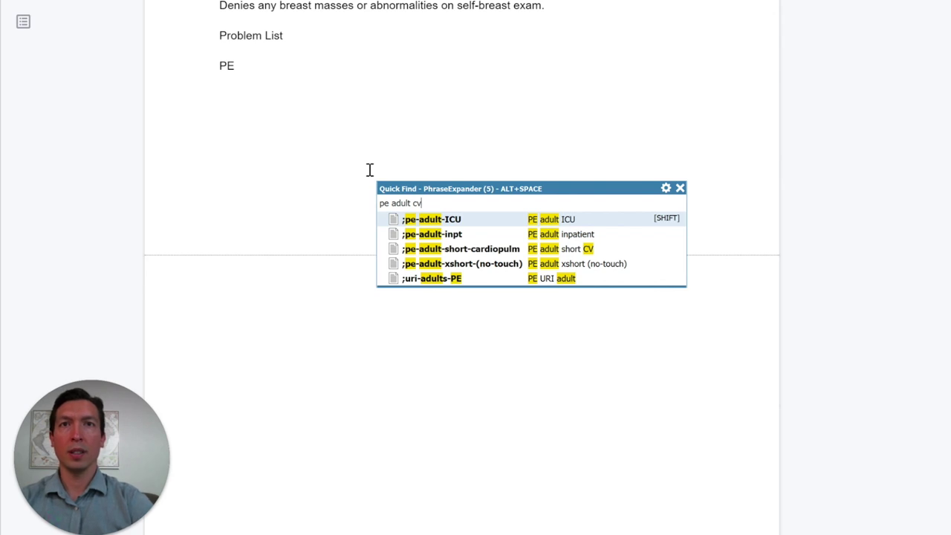
pyautogui.press('Down')
pyautogui.press('Down')
pyautogui.press('Down')
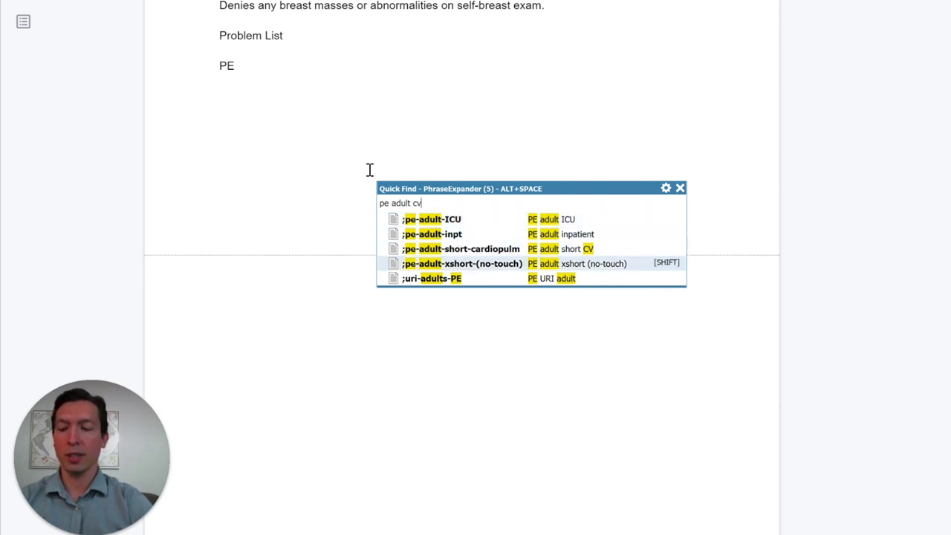
pyautogui.press('Return')
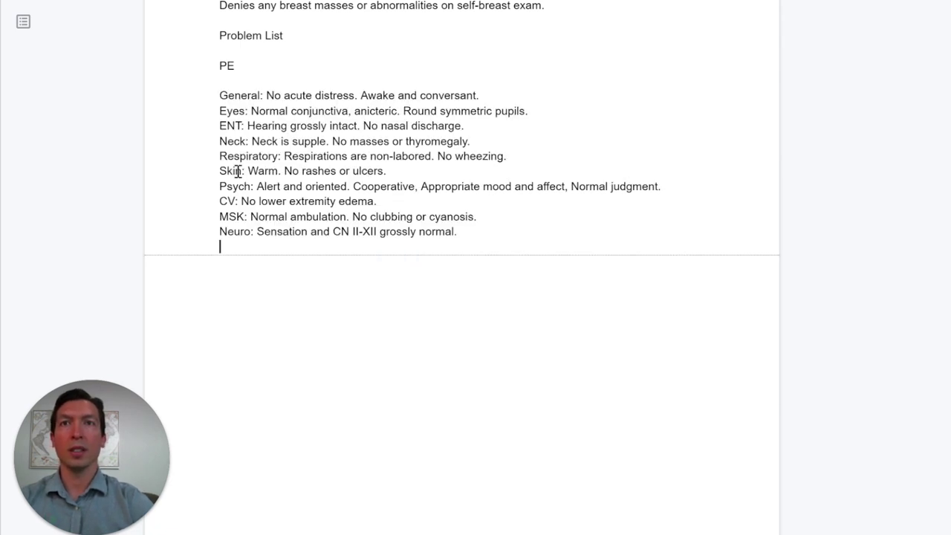
pyautogui.doubleClick(225, 201)
pyautogui.doubleClick(235, 157)
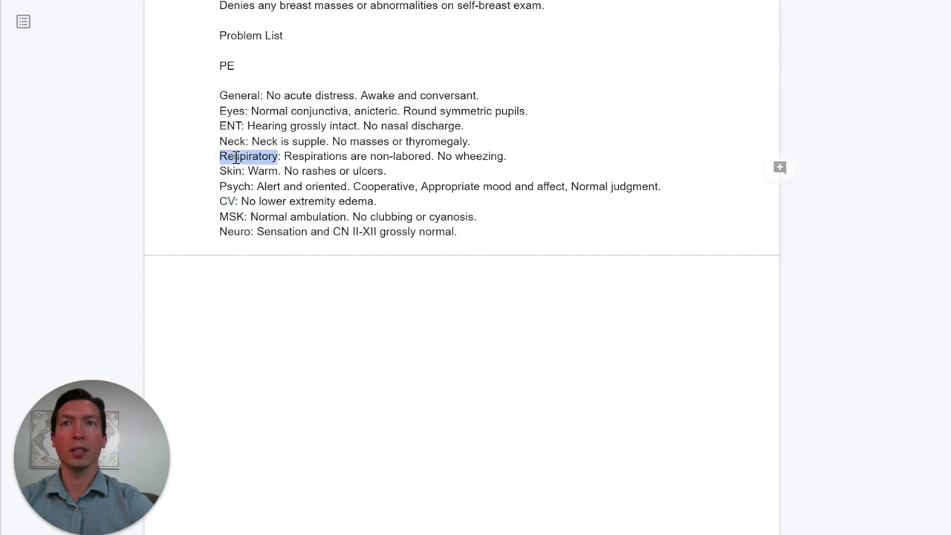
# - Add the heading A/P below the physical exam findings, followed by a blank line
pyautogui.click(488, 238)
pyautogui.press('Return')
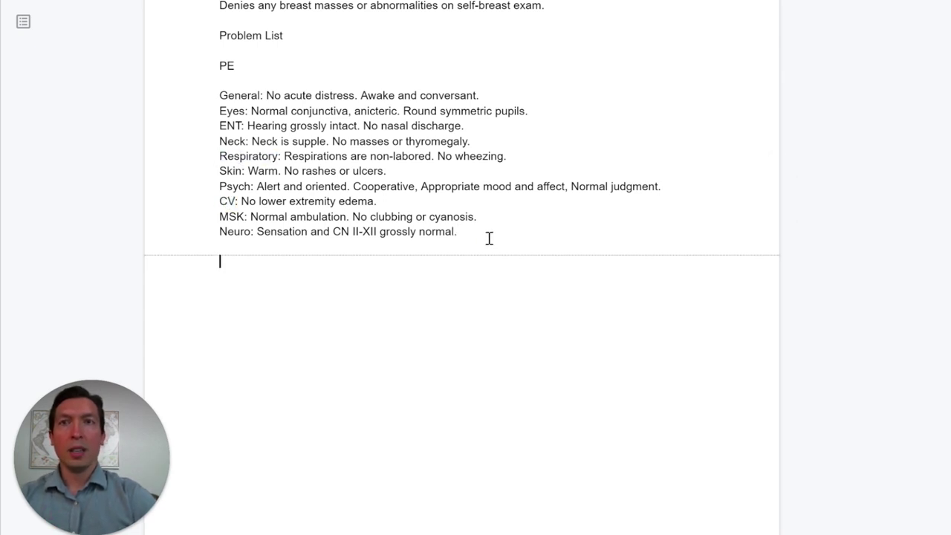
pyautogui.scroll(-2, 489, 237)
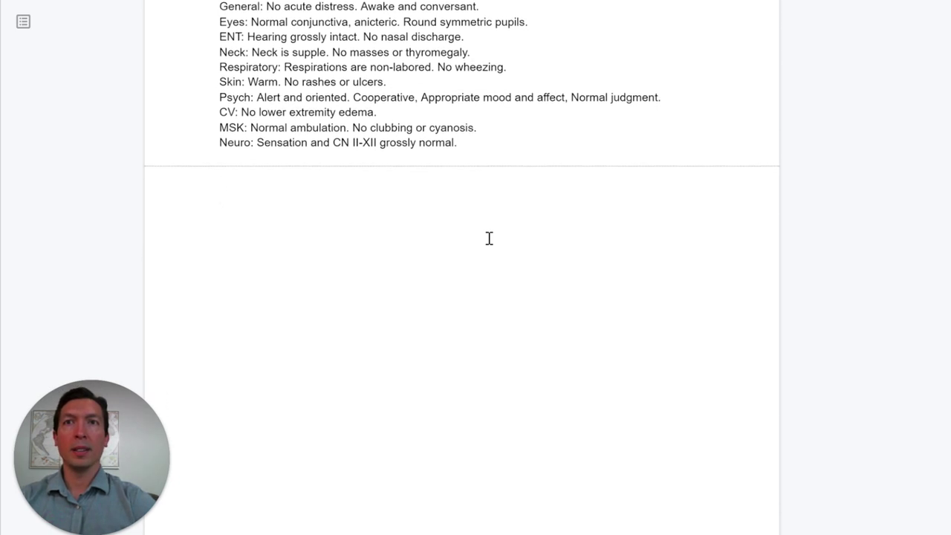
pyautogui.write('A/P')
pyautogui.press('Return')
pyautogui.press('Return')
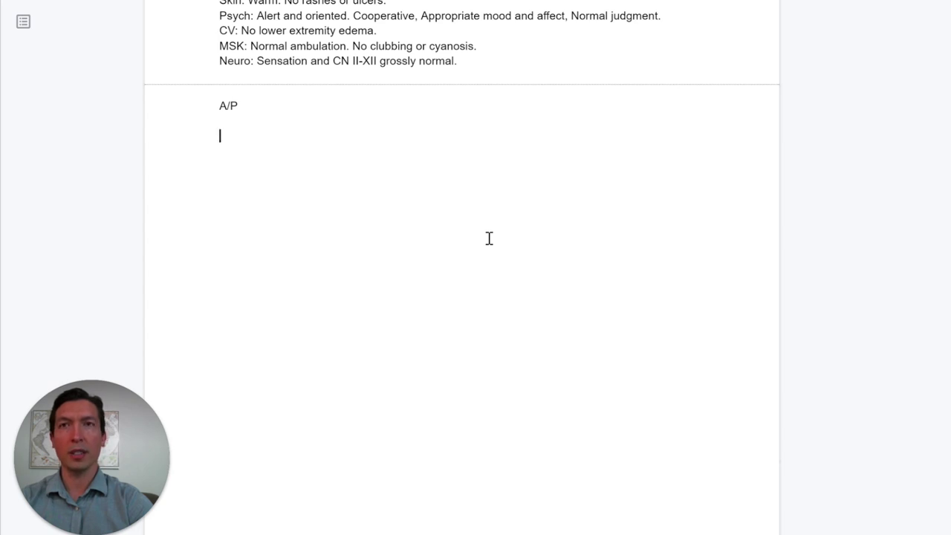
# - Open the ;health-maintenance template below A/P and set its age to 50 and gender to female
pyautogui.write(';health')
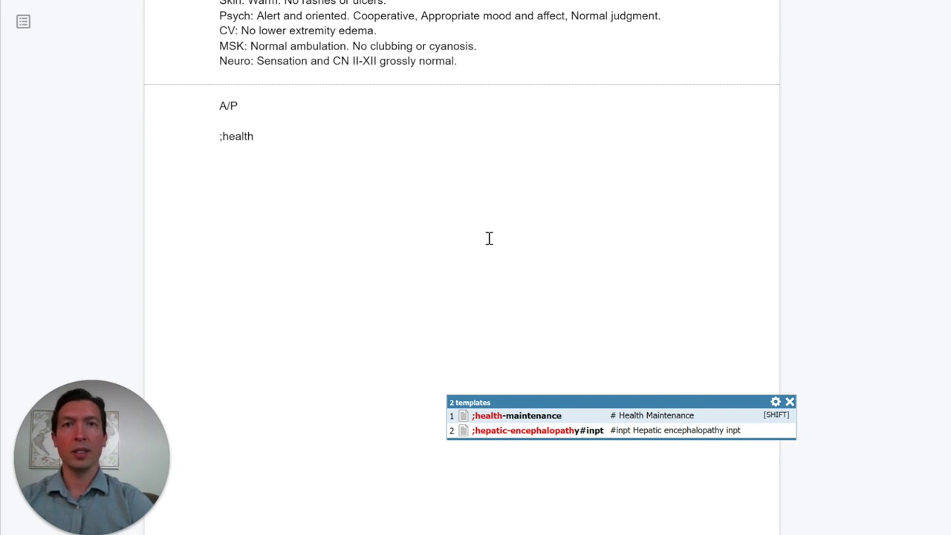
pyautogui.press('shift')
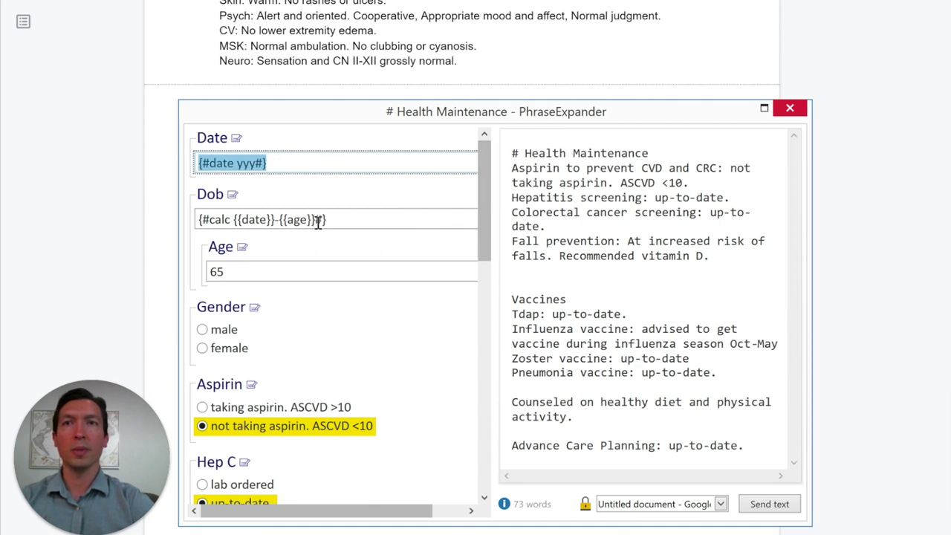
pyautogui.scroll(-1, 318, 220)
pyautogui.scroll(1, 382, 282)
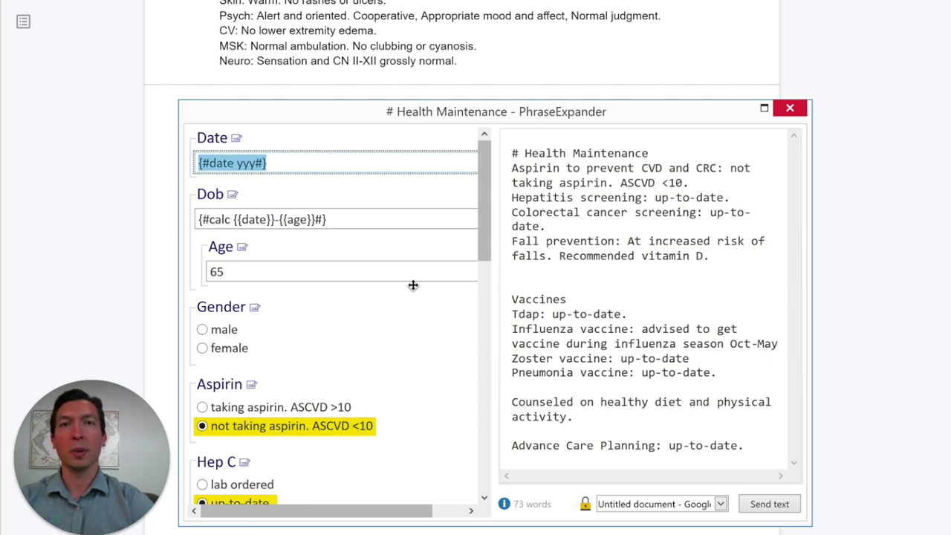
pyautogui.click(240, 272)
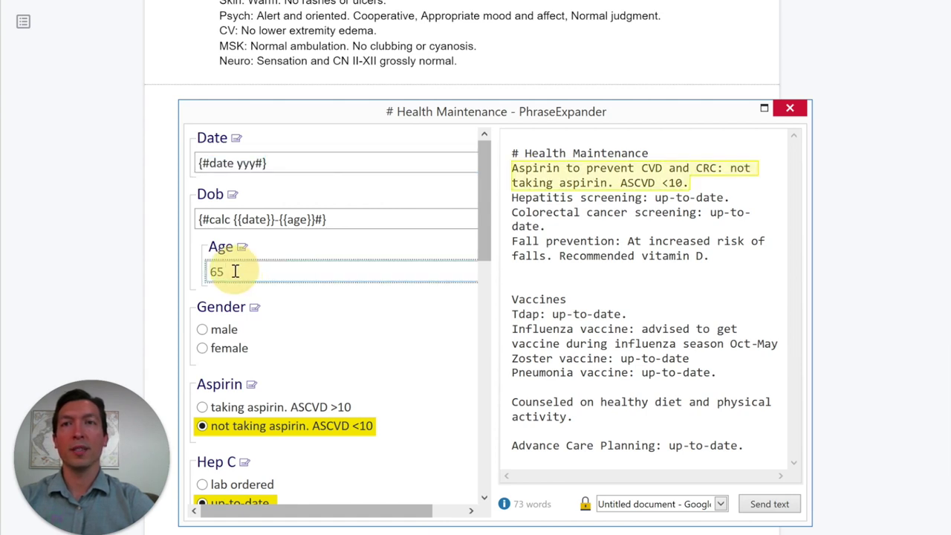
pyautogui.doubleClick(213, 272)
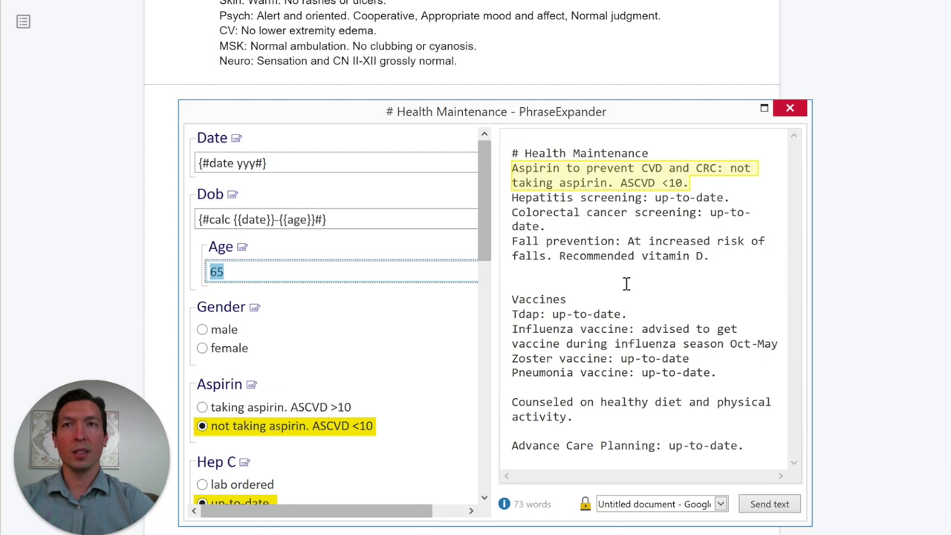
pyautogui.write('50')
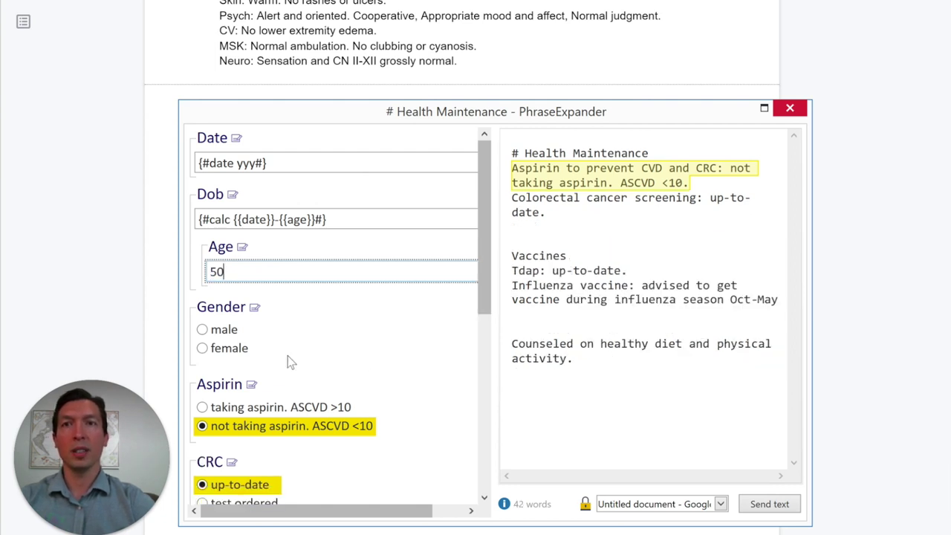
pyautogui.click(202, 349)
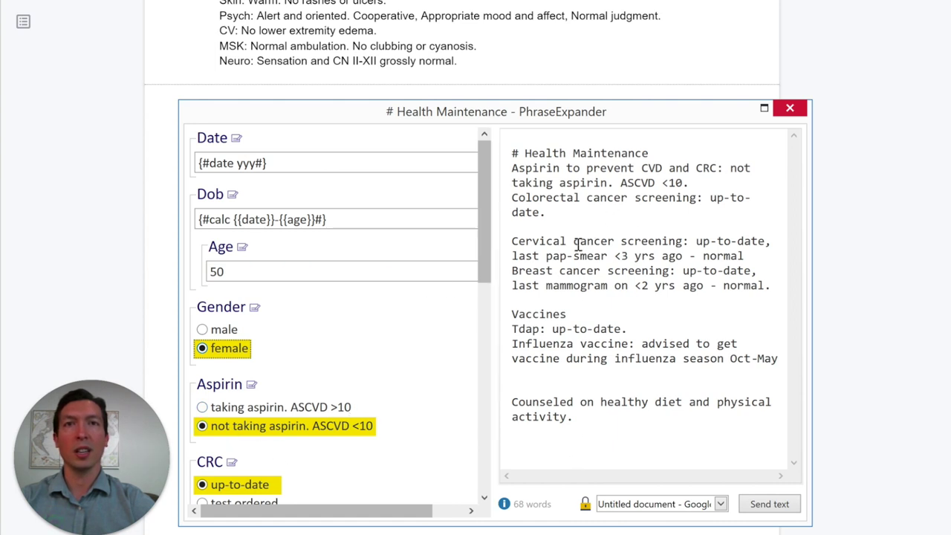
# - Set the screening answers in the form: CRC to test ordered, Papsmear to done today, and Breast cancer to due for mammogram
pyautogui.scroll(-3, 410, 344)
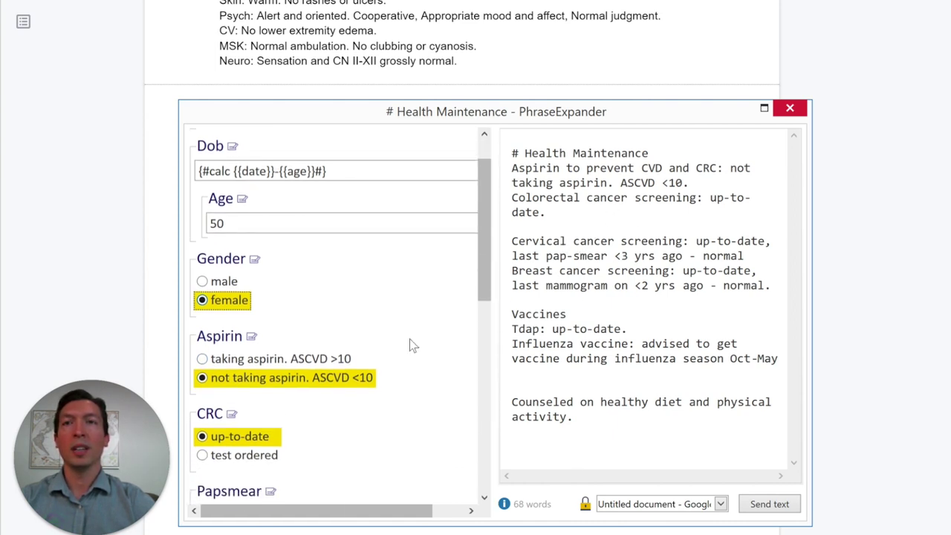
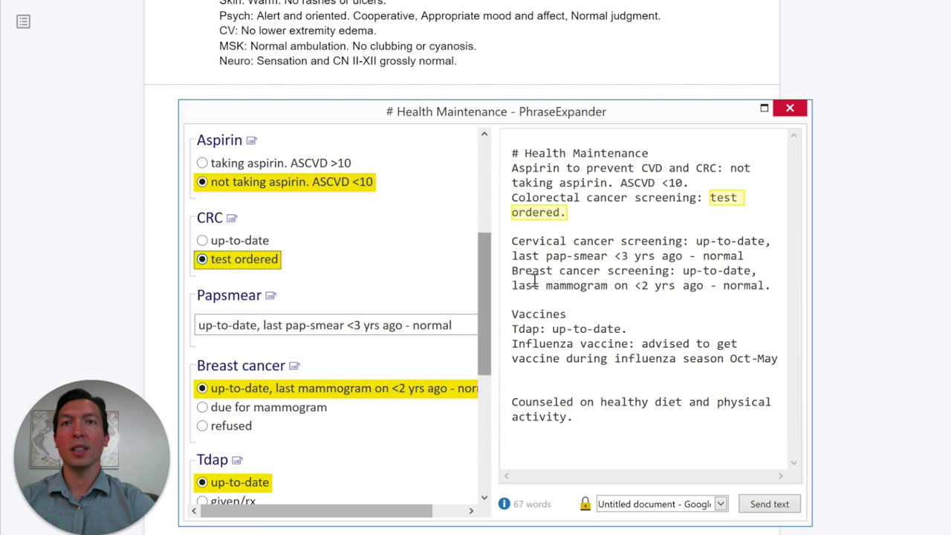
pyautogui.moveTo(810, 272); pyautogui.dragTo(920, 275)
pyautogui.click(512, 325)
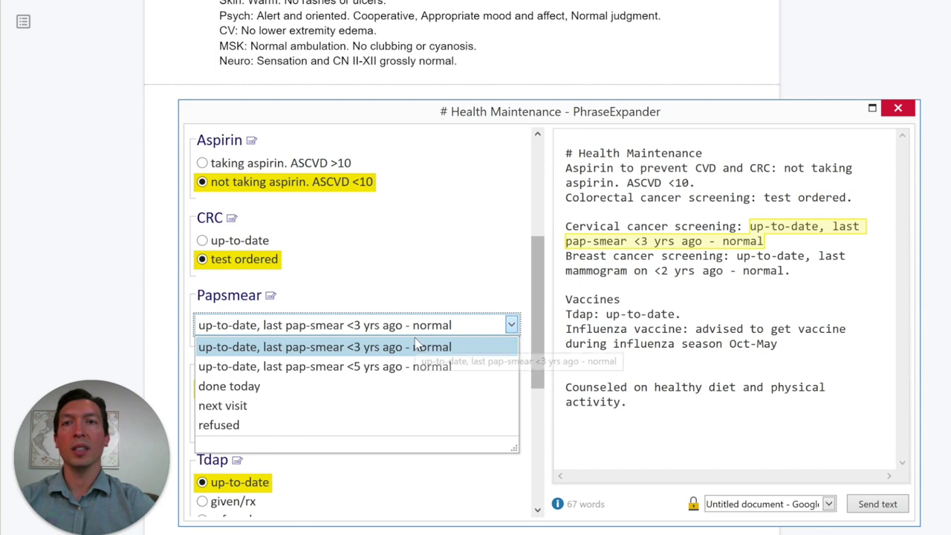
pyautogui.click(256, 388)
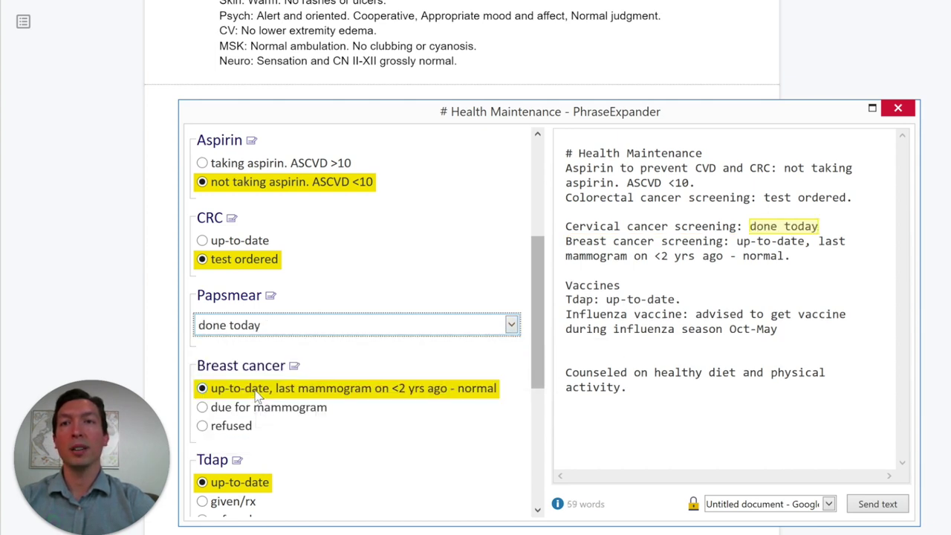
pyautogui.click(202, 407)
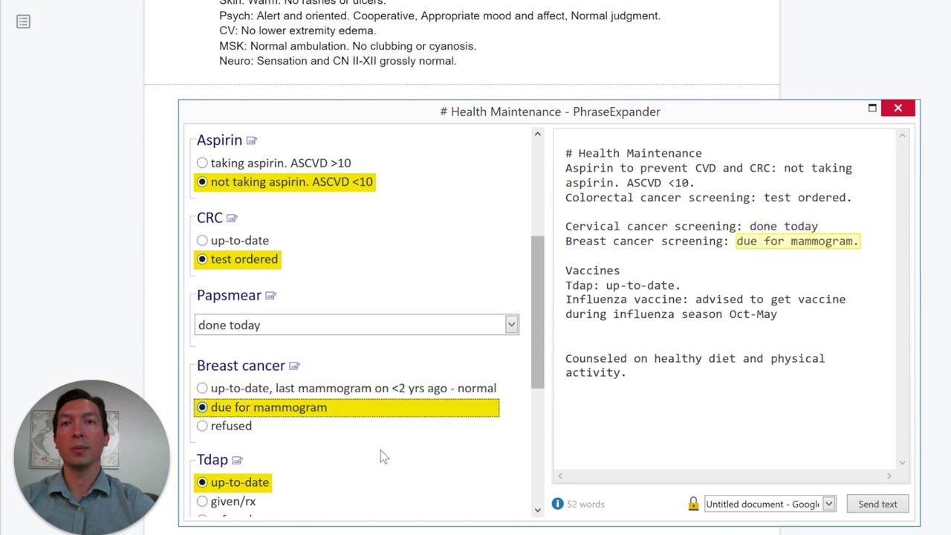
# - Set the Flu vaccine status to given
pyautogui.scroll(-2, 380, 450)
pyautogui.scroll(-1, 261, 430)
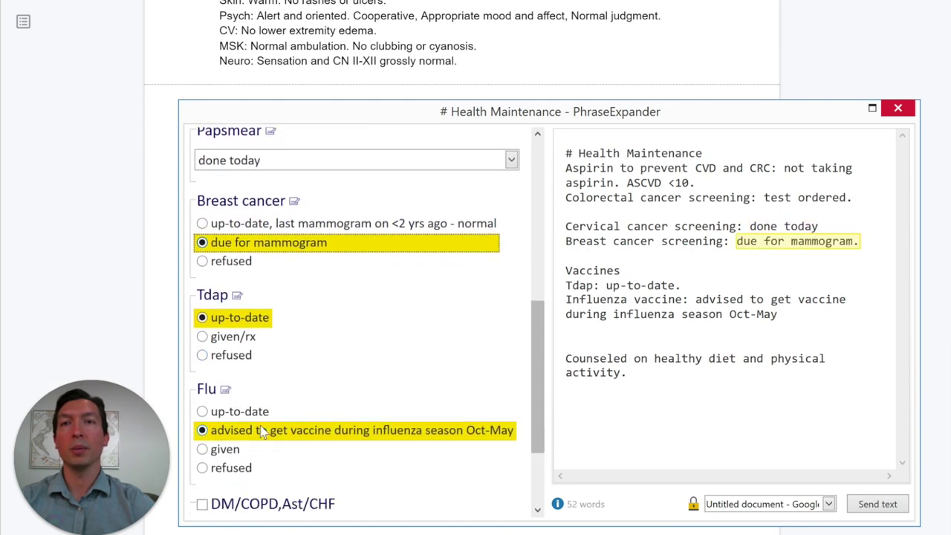
pyautogui.click(202, 438)
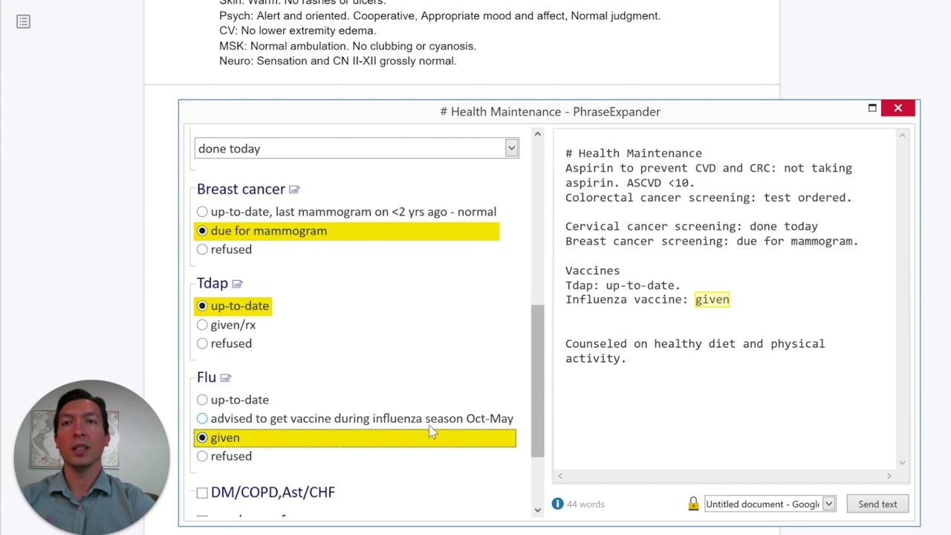
# - Include the smoker or former section with started chantix added under Tobacco, and send the completed Health Maintenance text to the document
pyautogui.scroll(-2, 429, 428)
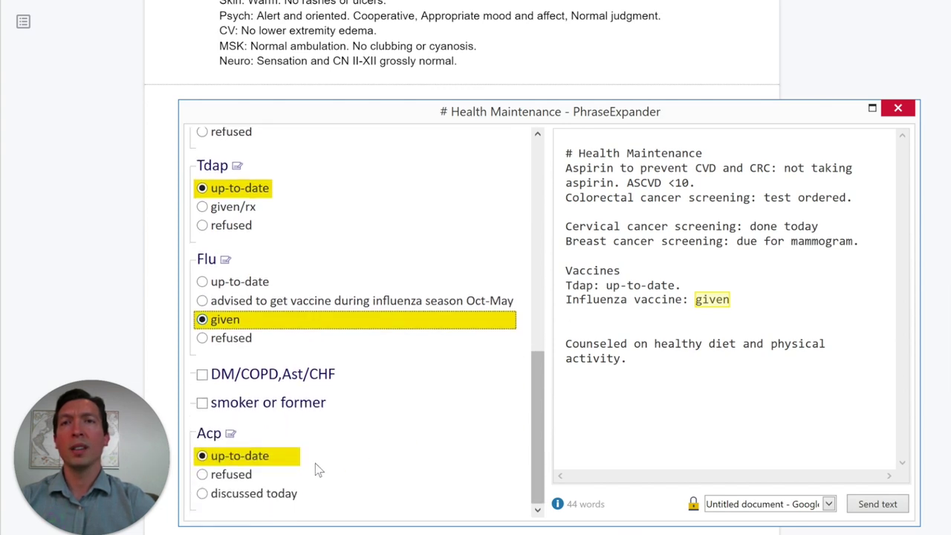
pyautogui.click(202, 403)
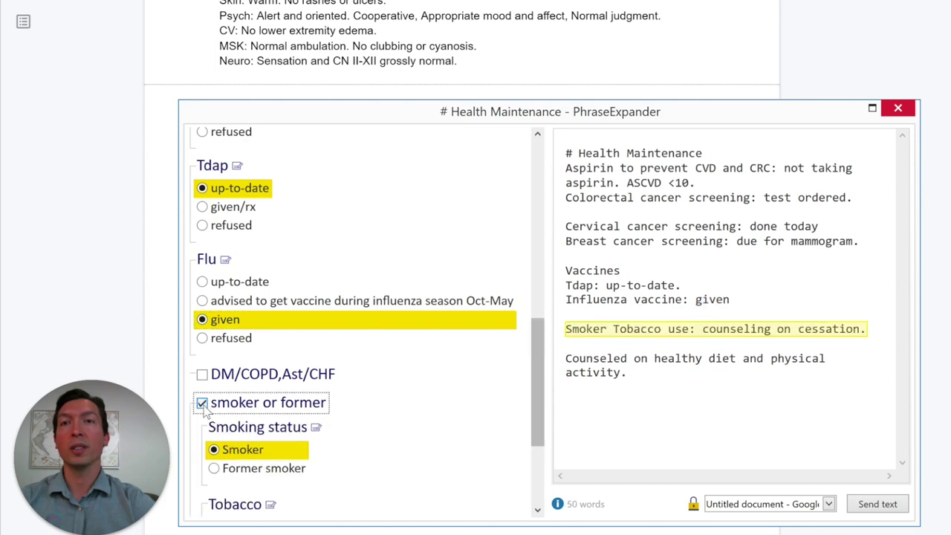
pyautogui.scroll(-1, 342, 445)
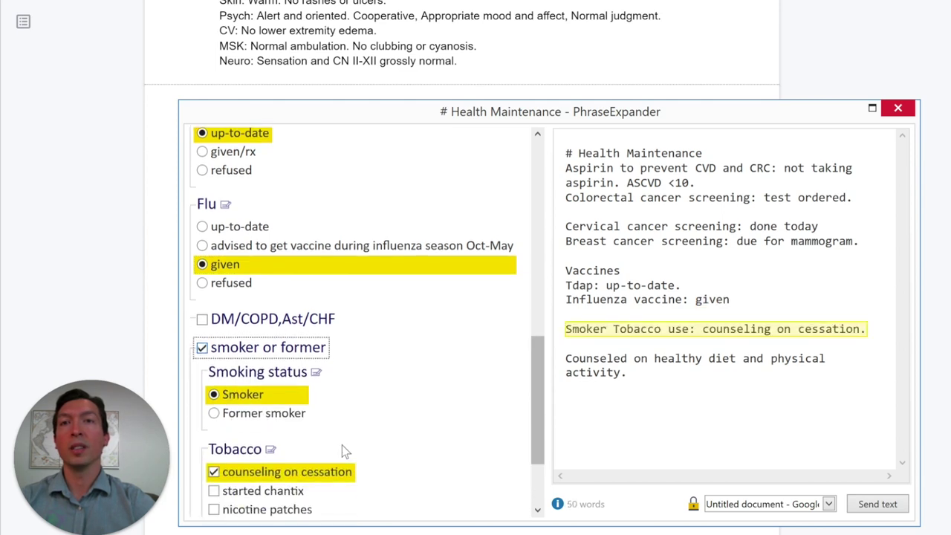
pyautogui.scroll(-1, 341, 445)
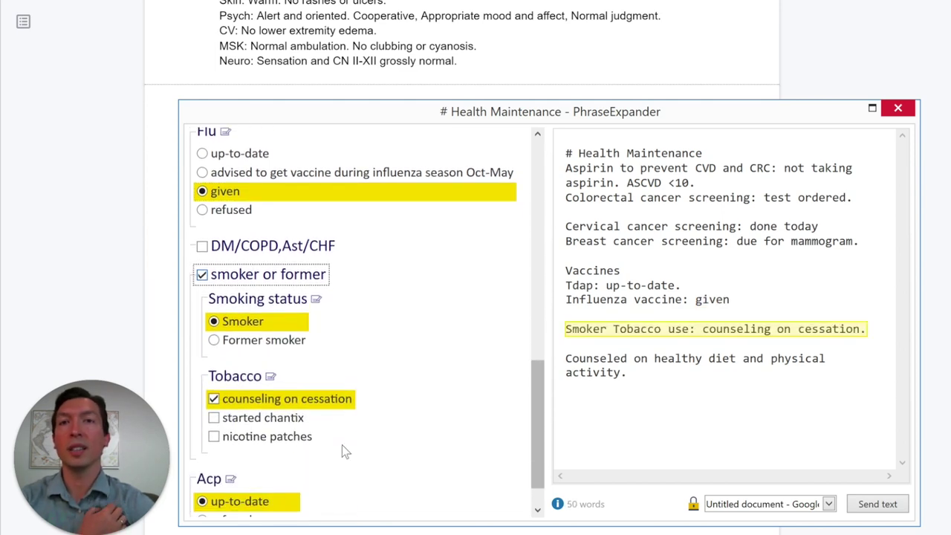
pyautogui.scroll(-1, 342, 445)
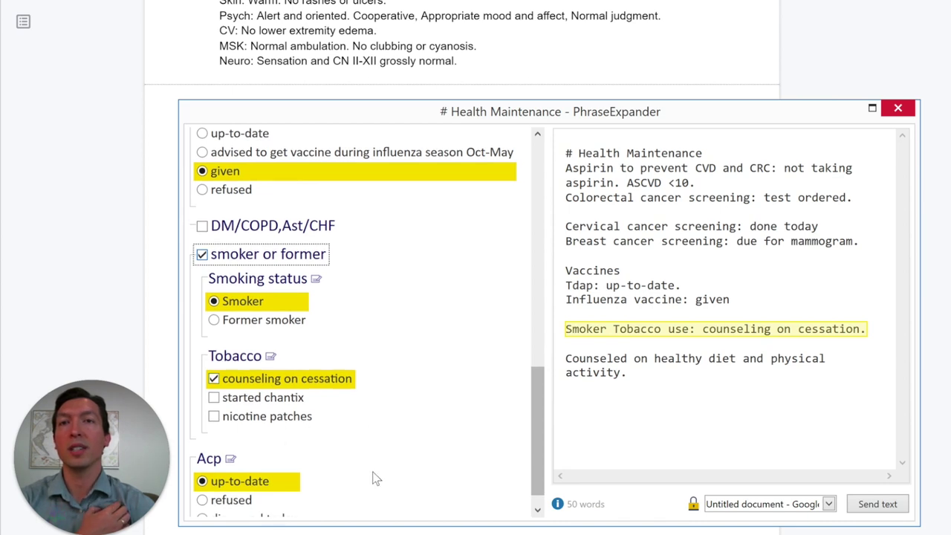
pyautogui.scroll(-1, 376, 479)
pyautogui.click(214, 373)
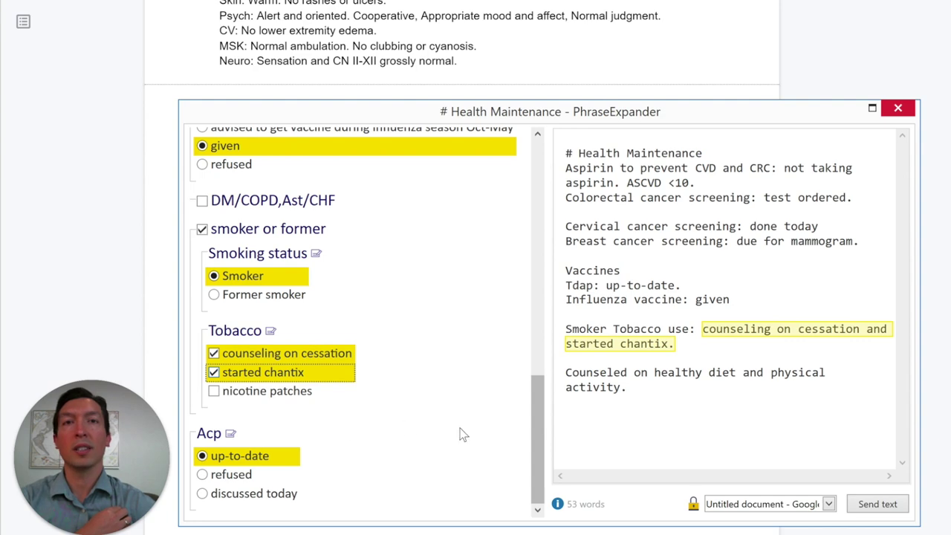
pyautogui.click(877, 503)
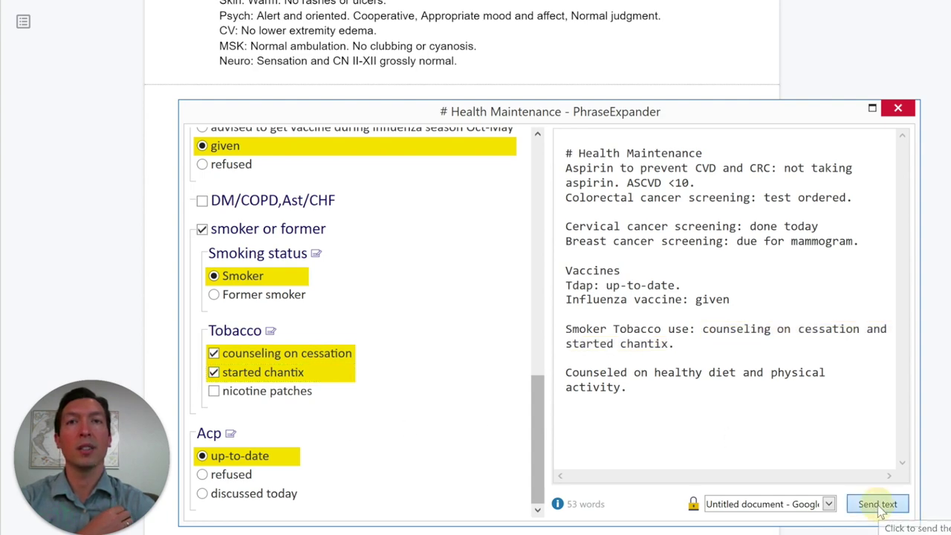
# - Insert the ;pelvic-PE template on a new line below the Neuro exam findings and send its text to the document
pyautogui.scroll(2, 535, 398)
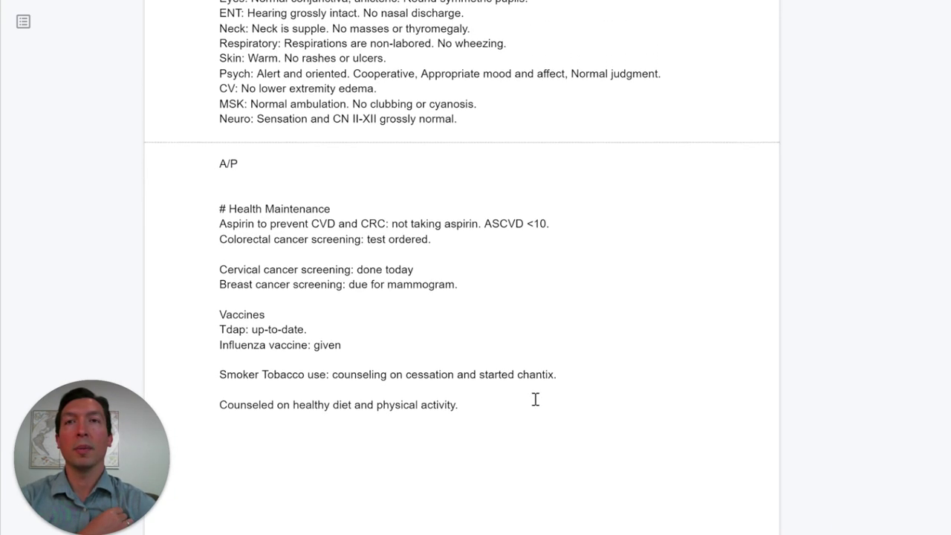
pyautogui.click(481, 141)
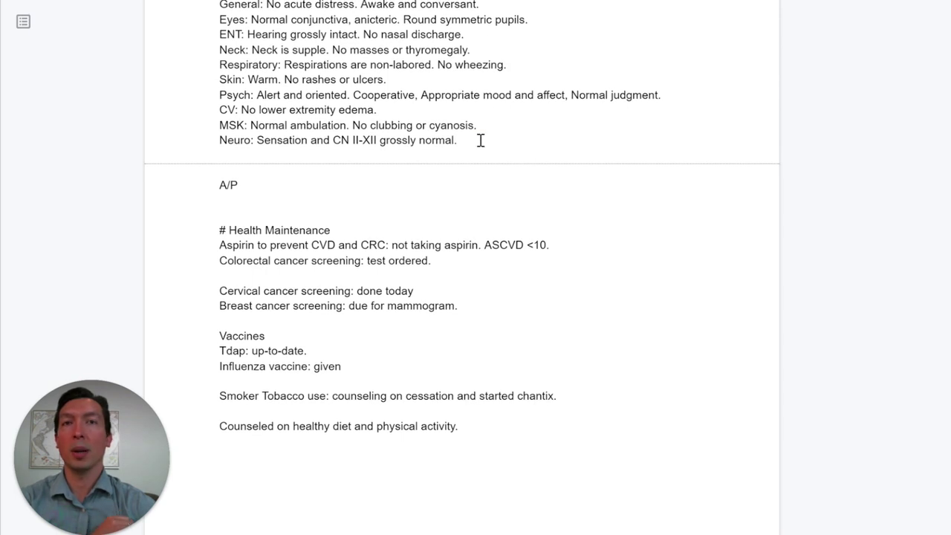
pyautogui.press('Return')
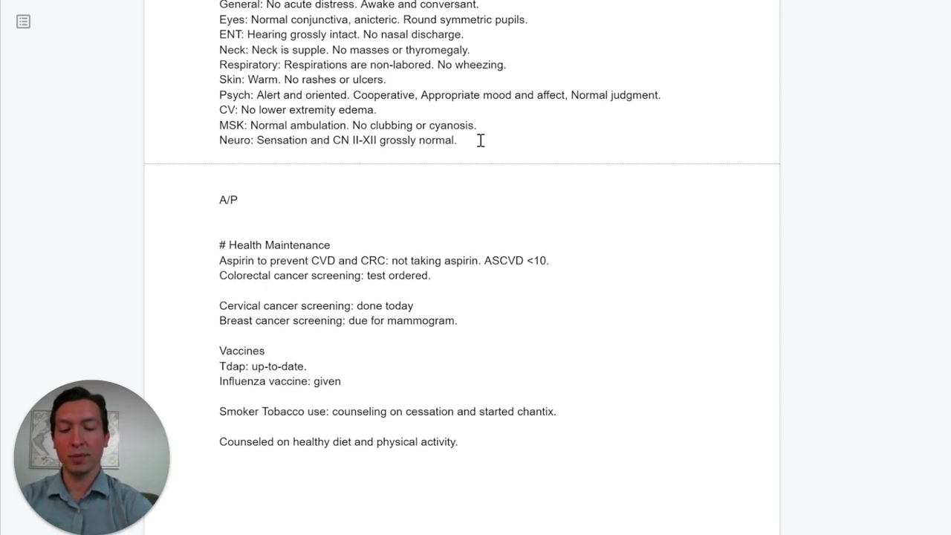
pyautogui.write(';pe-')
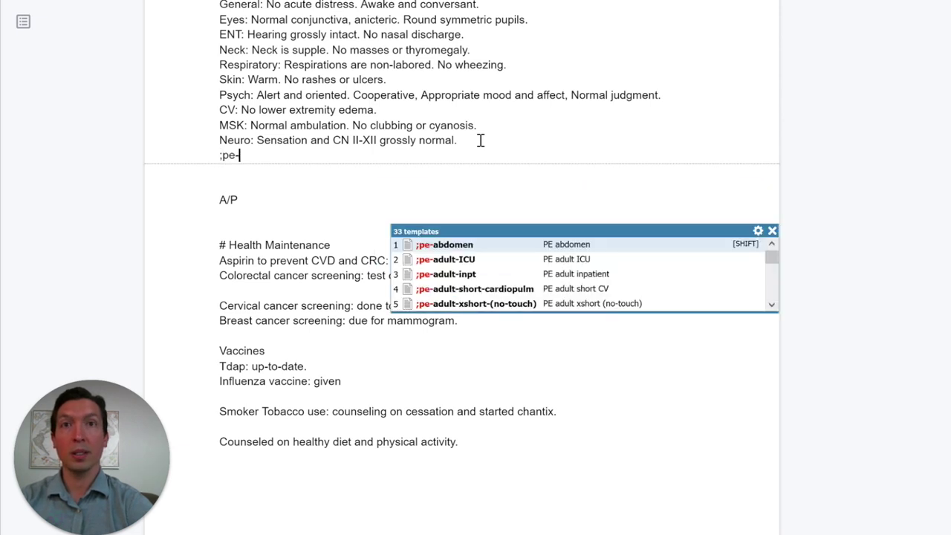
pyautogui.press('BackSpace')
pyautogui.write('lvic')
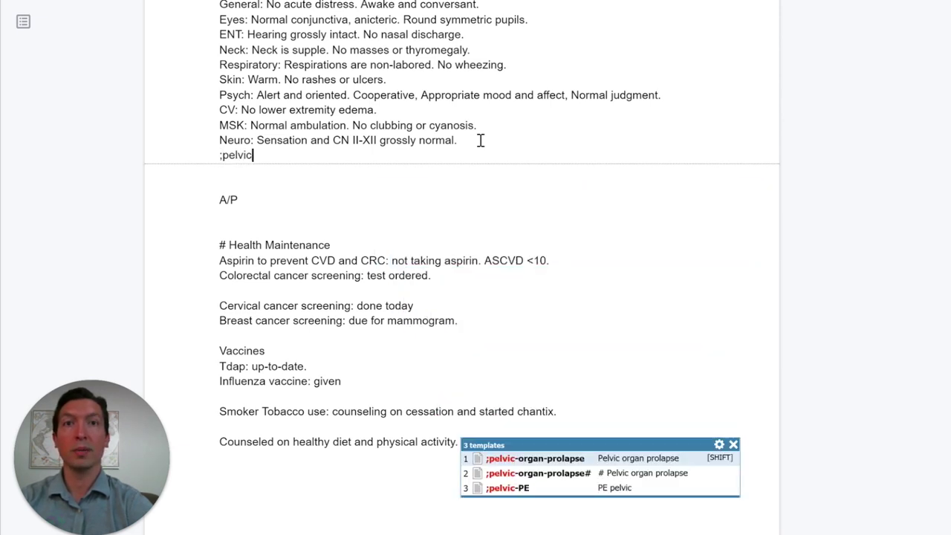
pyautogui.click(621, 491)
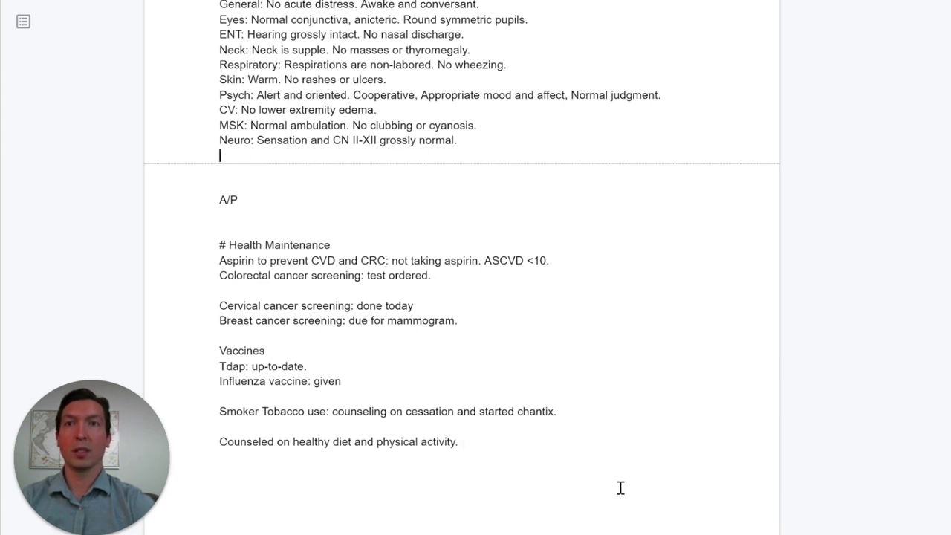
pyautogui.click(202, 139)
pyautogui.click(875, 504)
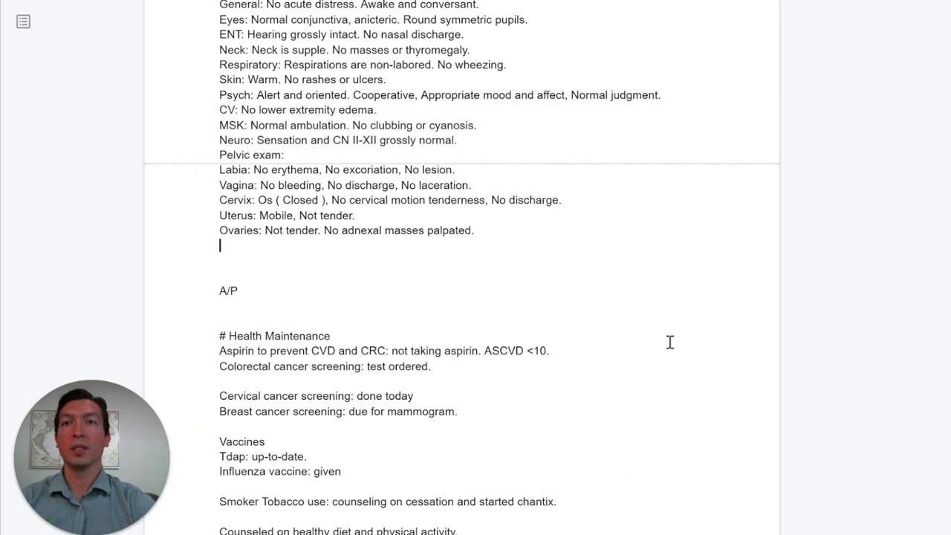
# - Add a Message heading below the diet and physical activity counseling line
pyautogui.scroll(-5, 670, 342)
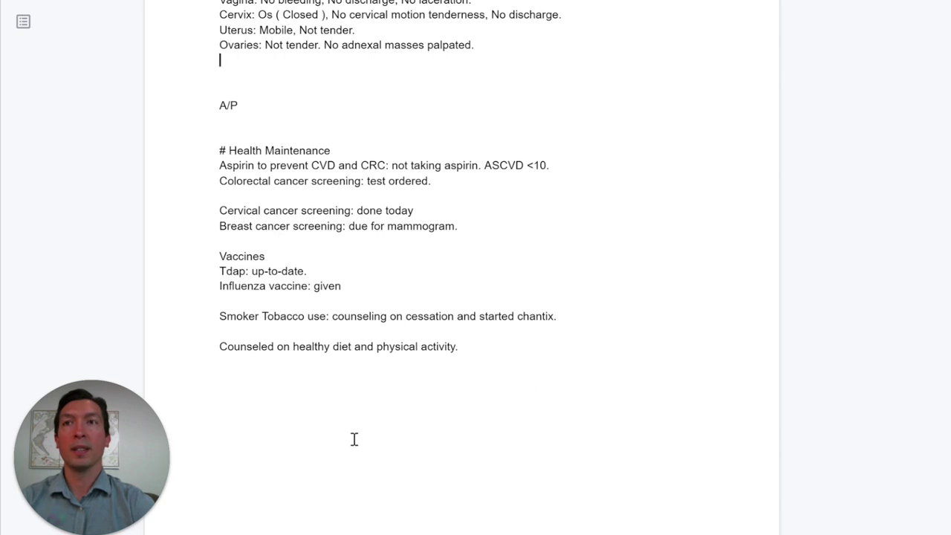
pyautogui.click(249, 379)
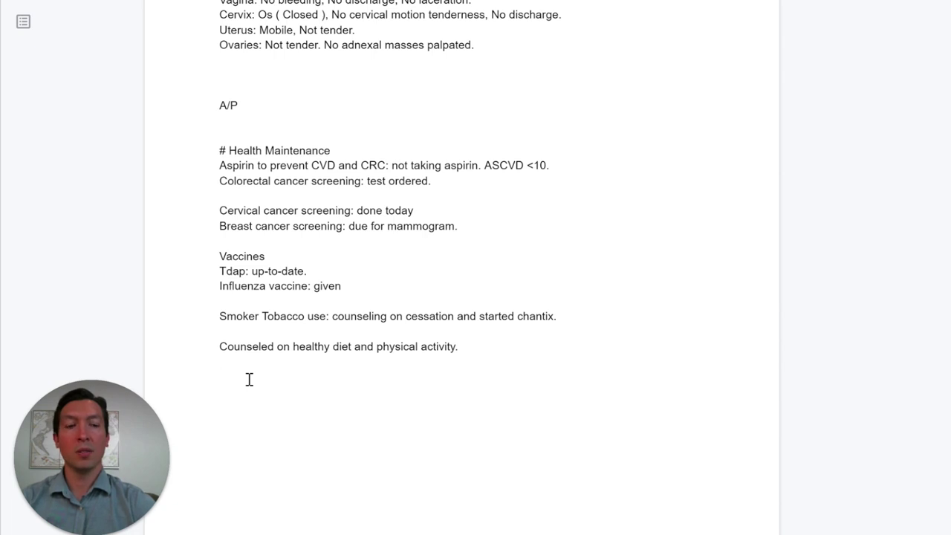
pyautogui.scroll(-5, 249, 380)
pyautogui.scroll(-1, 249, 380)
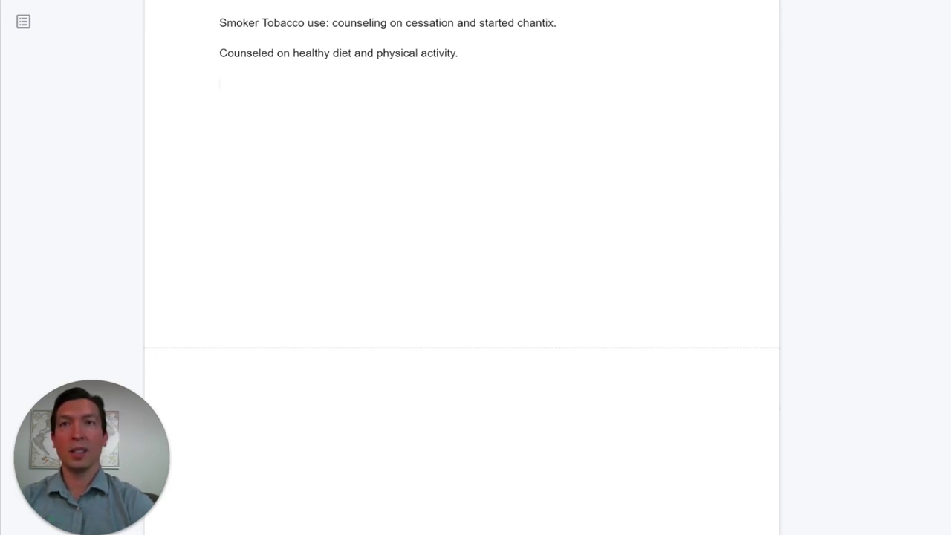
pyautogui.doubleClick(239, 95)
pyautogui.click(238, 96)
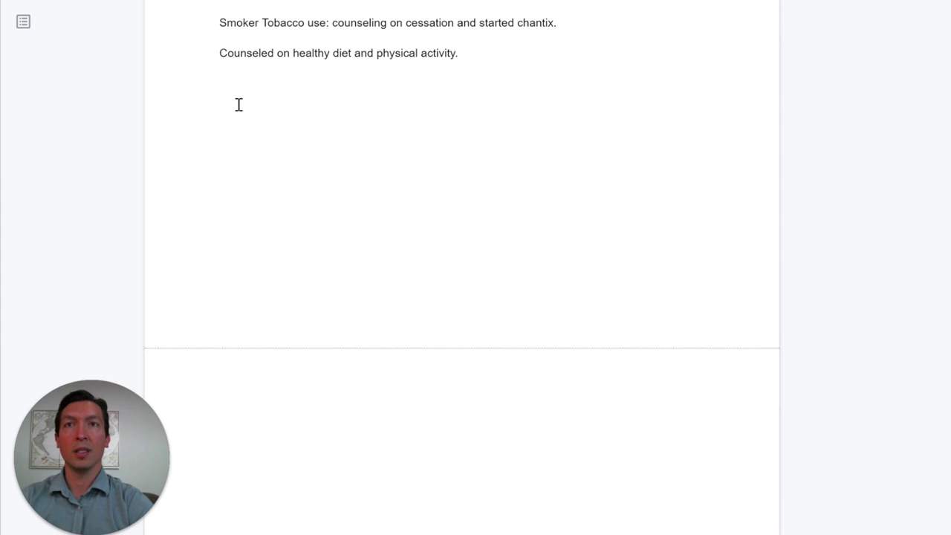
pyautogui.write('Message')
pyautogui.press('Return')
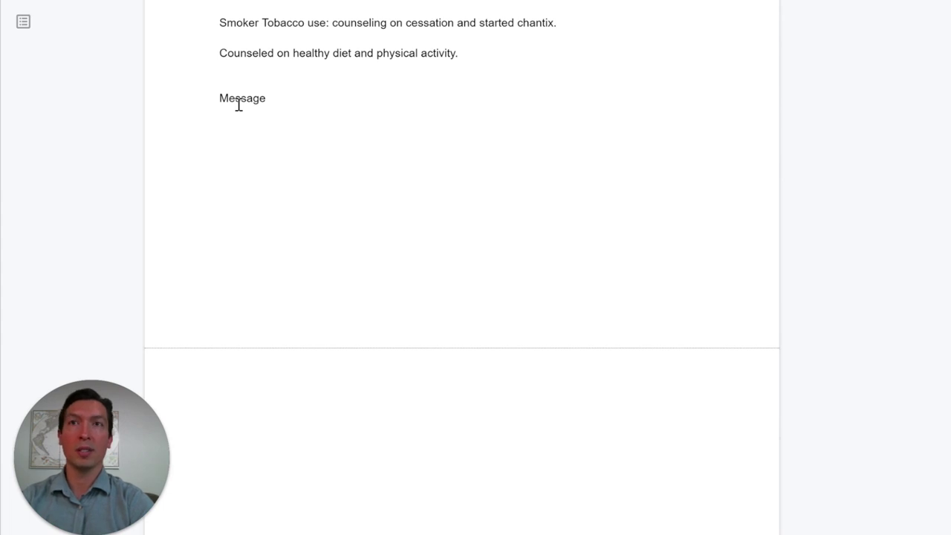
# - Insert the English normal mammogram message template ;mammo-nl-EN under the Message heading
pyautogui.write(':')
pyautogui.write('mammo')
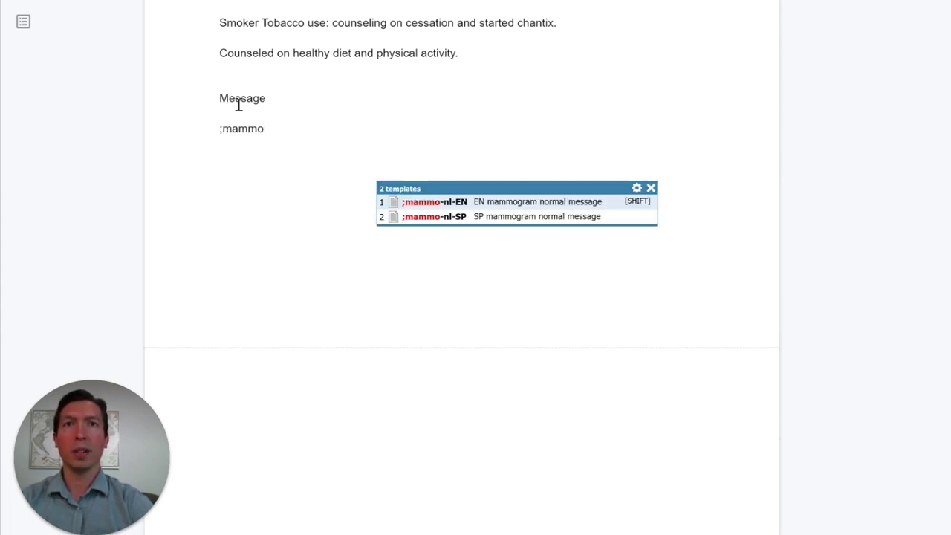
pyautogui.press('Down')
pyautogui.press('Up')
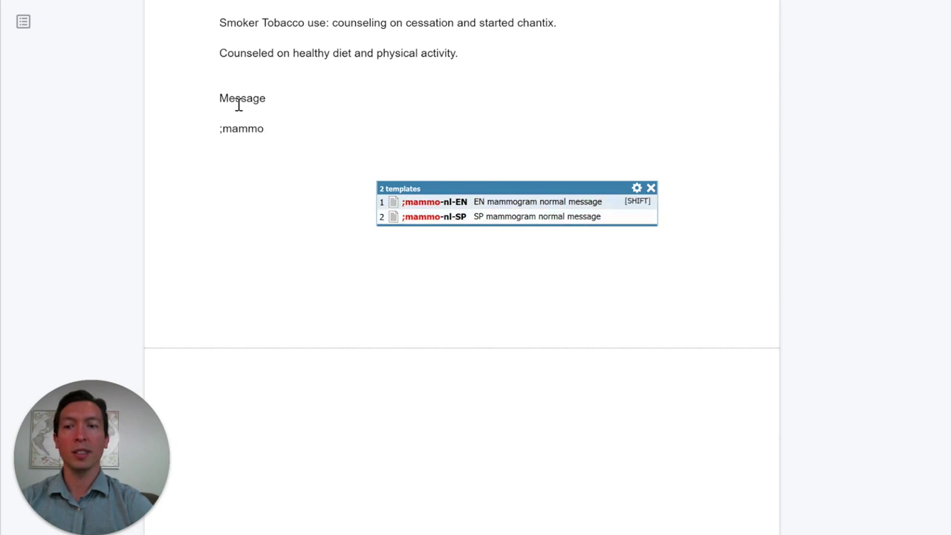
pyautogui.press('Escape')
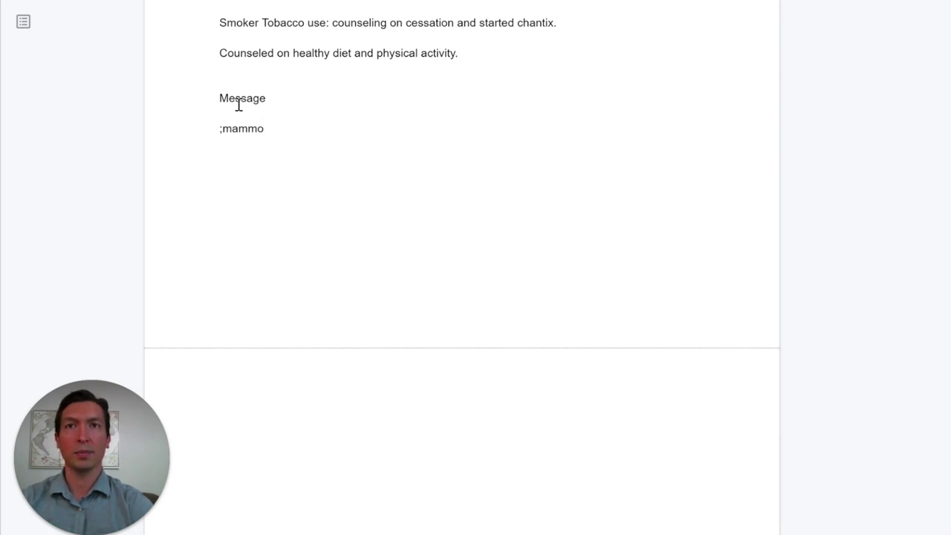
pyautogui.press('Tab')
# - Insert the ;pap-nl-EN message below the mammogram text with Next pap set to 5 years
pyautogui.press('Return')
pyautogui.press('Return')
pyautogui.write(';')
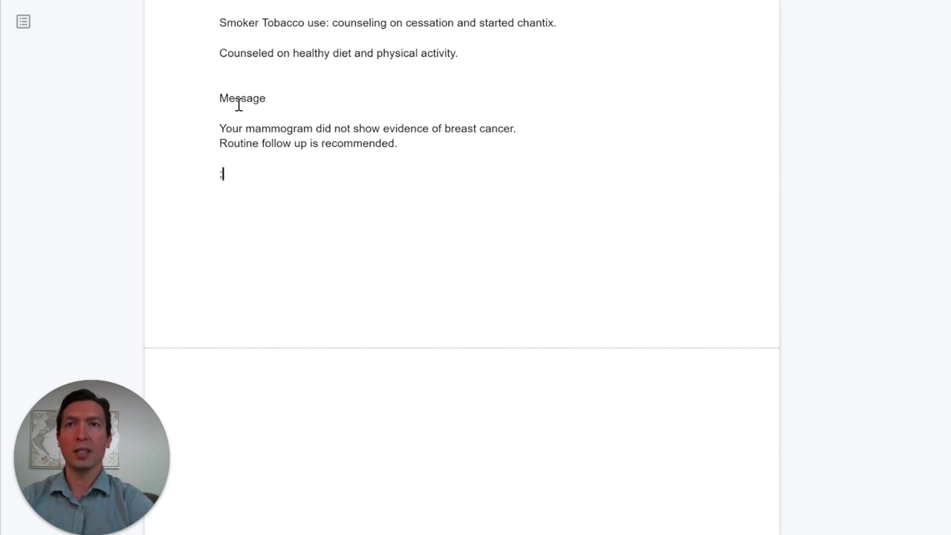
pyautogui.write('pap')
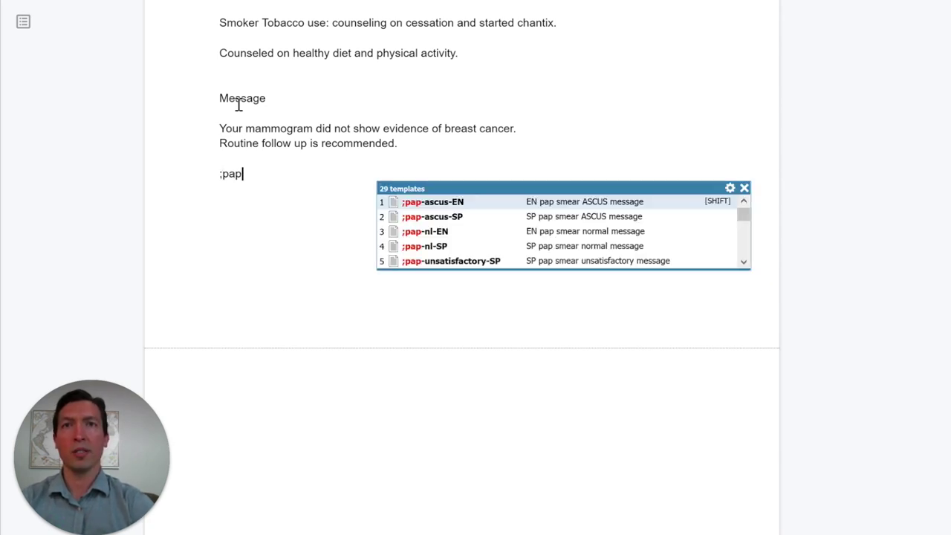
pyautogui.press('Down')
pyautogui.press('Down')
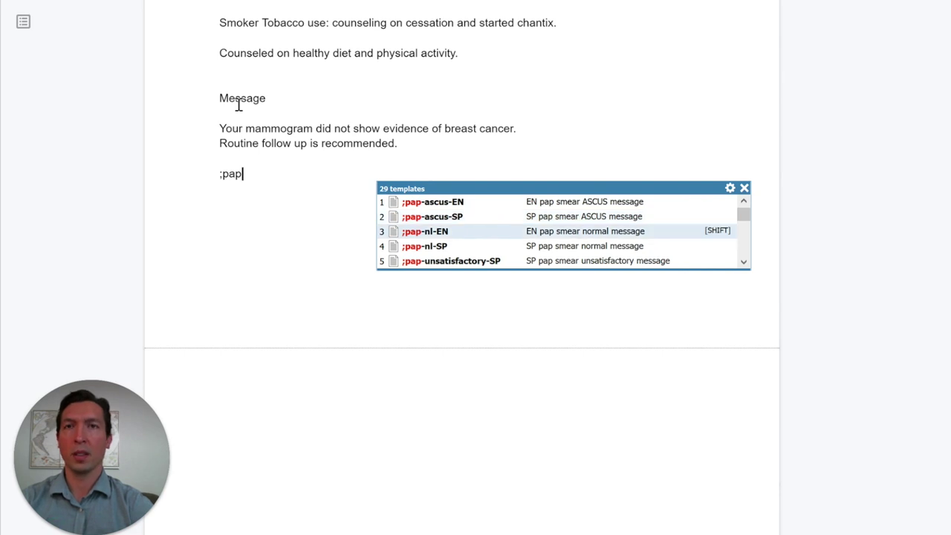
pyautogui.press('Return')
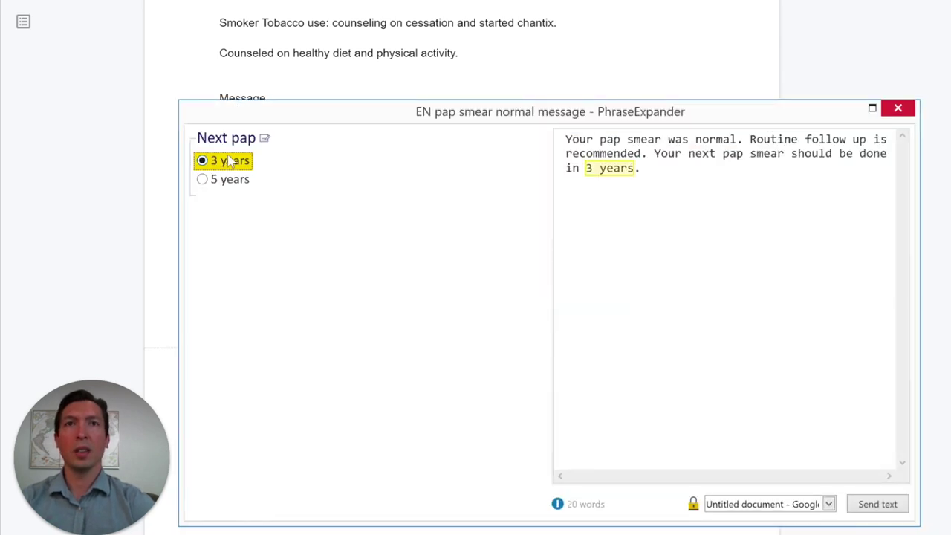
pyautogui.click(202, 181)
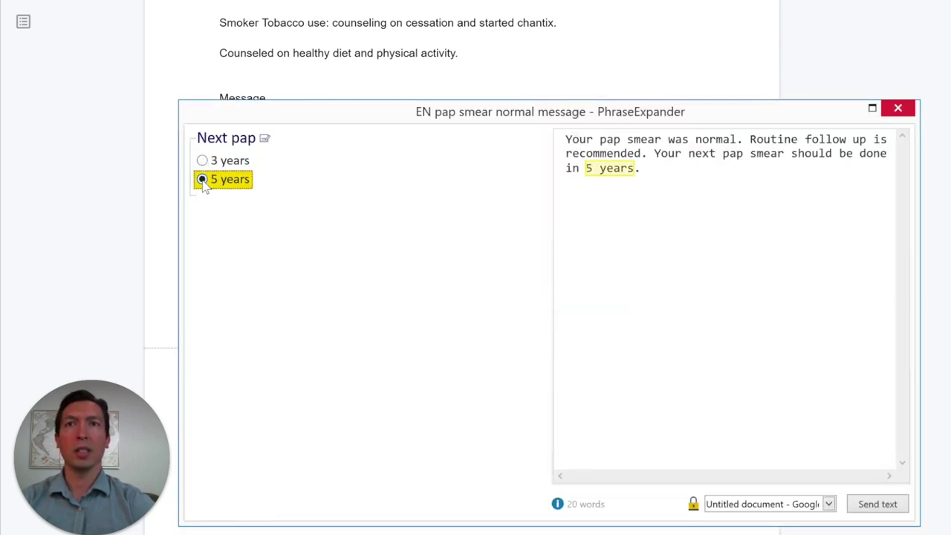
pyautogui.click(894, 506)
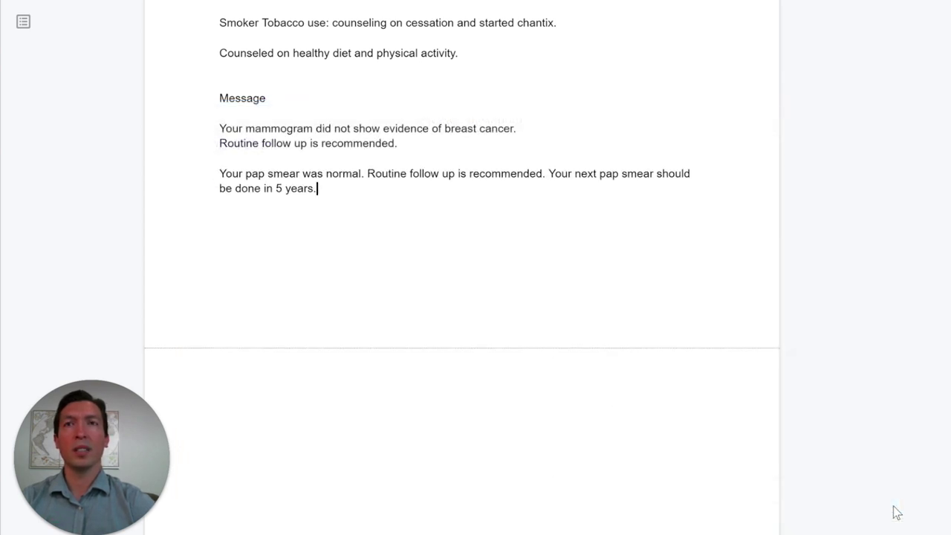
# - Insert the English normal labs message template ;lab-nl-EN below the pap smear message
pyautogui.press('Return')
pyautogui.press('Return')
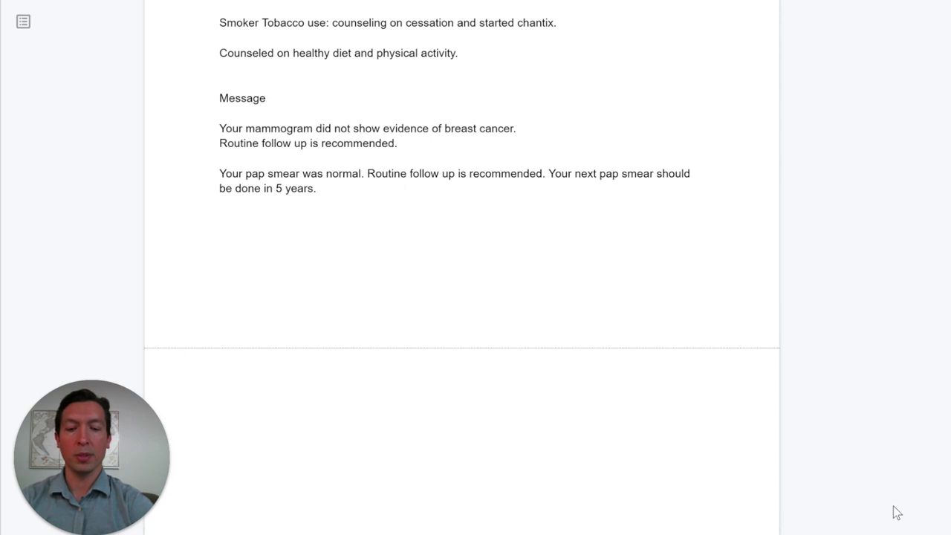
pyautogui.write(';la')
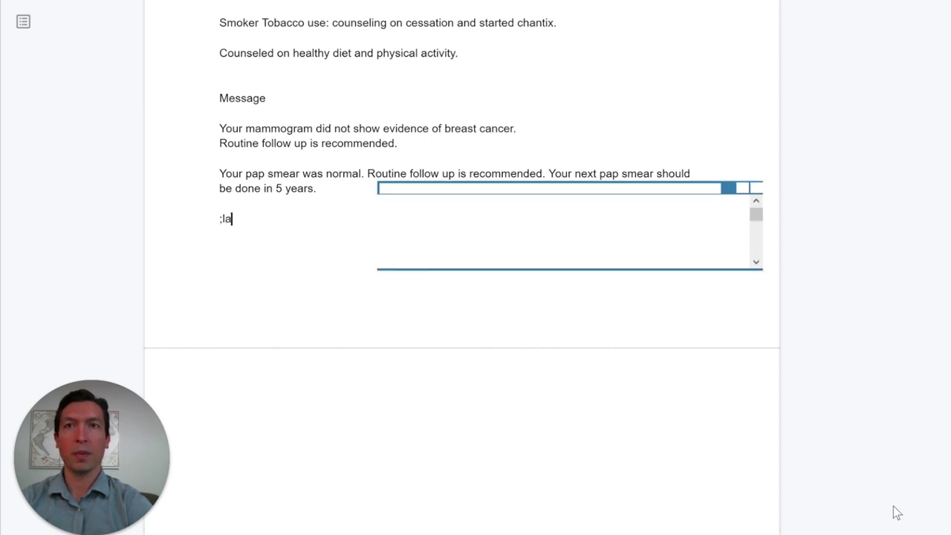
pyautogui.write('b-nl')
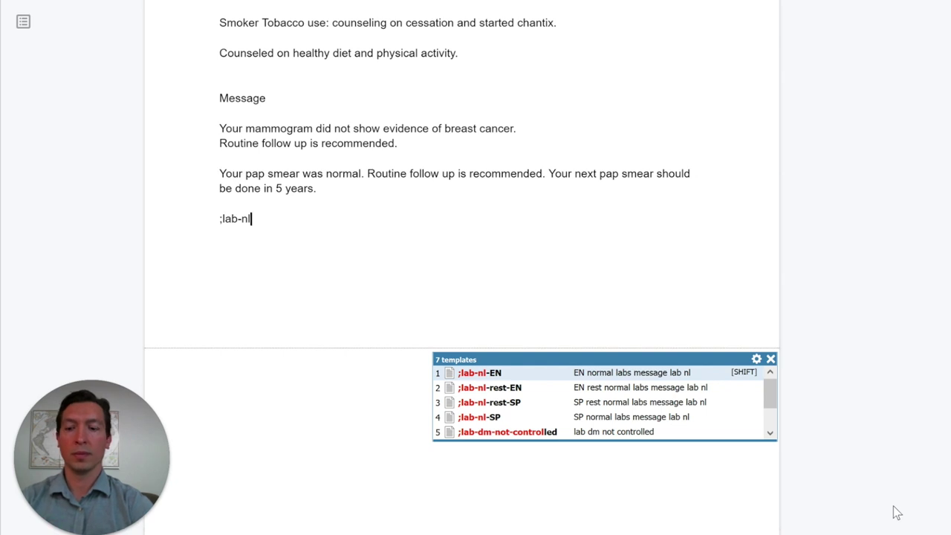
pyautogui.press('Return')
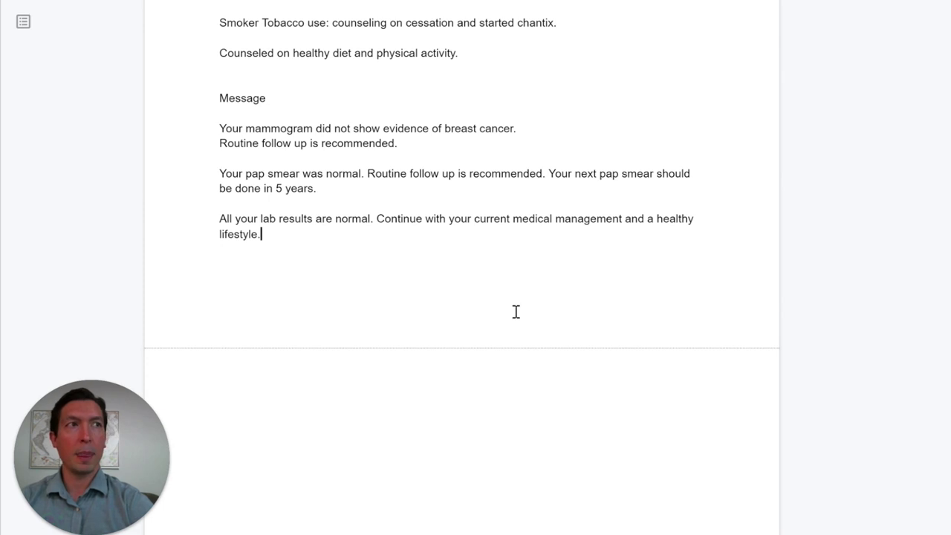
# - Add an HPI heading below the lab results message, with blank lines separating it from the text around it
pyautogui.press('Return')
pyautogui.press('Return')
pyautogui.press('BackSpace')
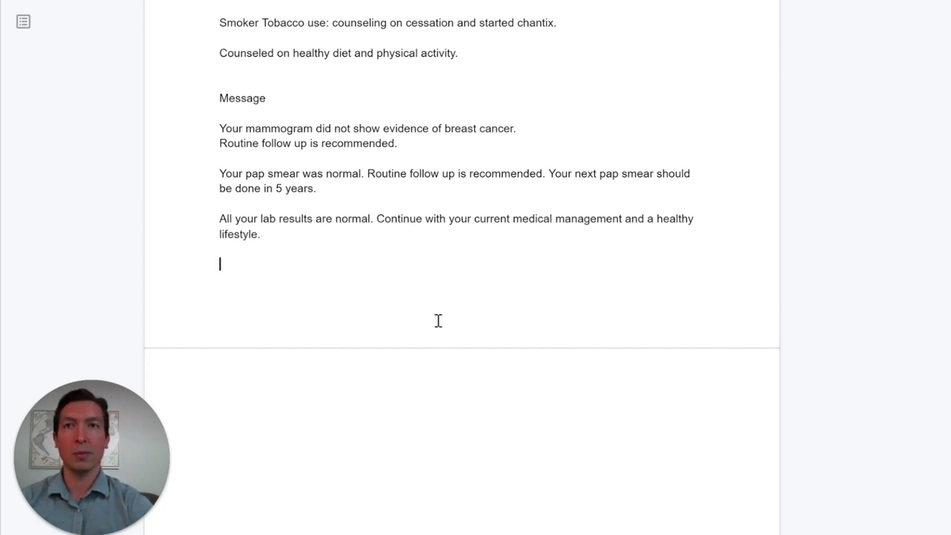
pyautogui.press('Return')
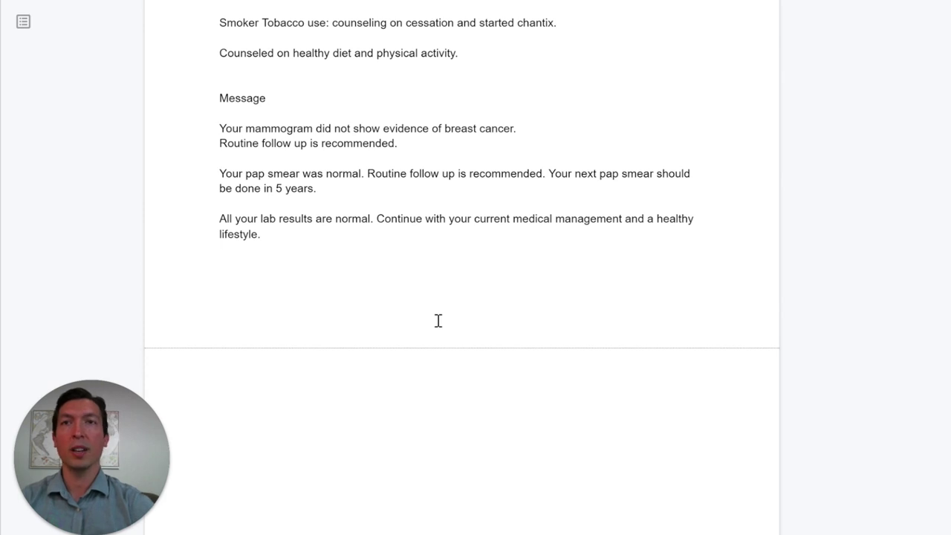
pyautogui.scroll(-1, 439, 320)
pyautogui.scroll(-1, 438, 320)
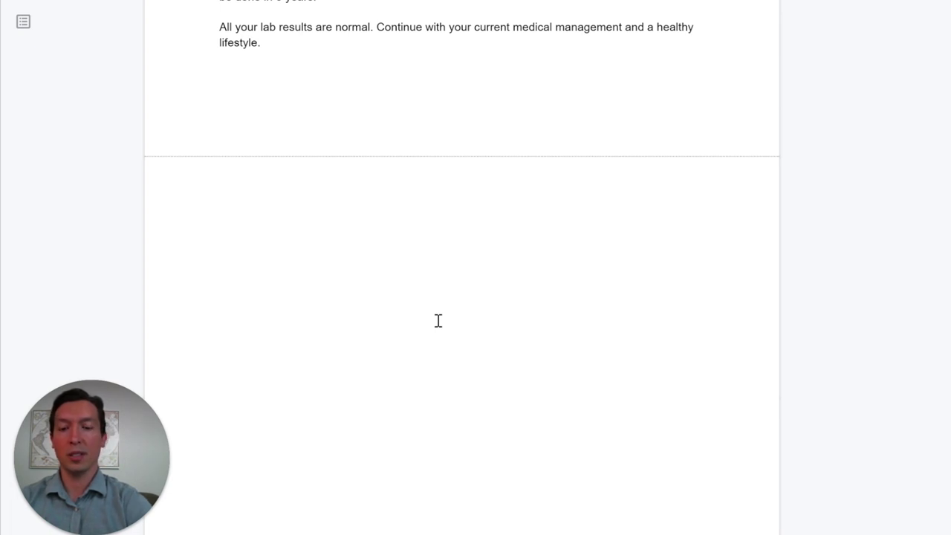
pyautogui.write('HPI')
pyautogui.press('Return')
pyautogui.press('Return')
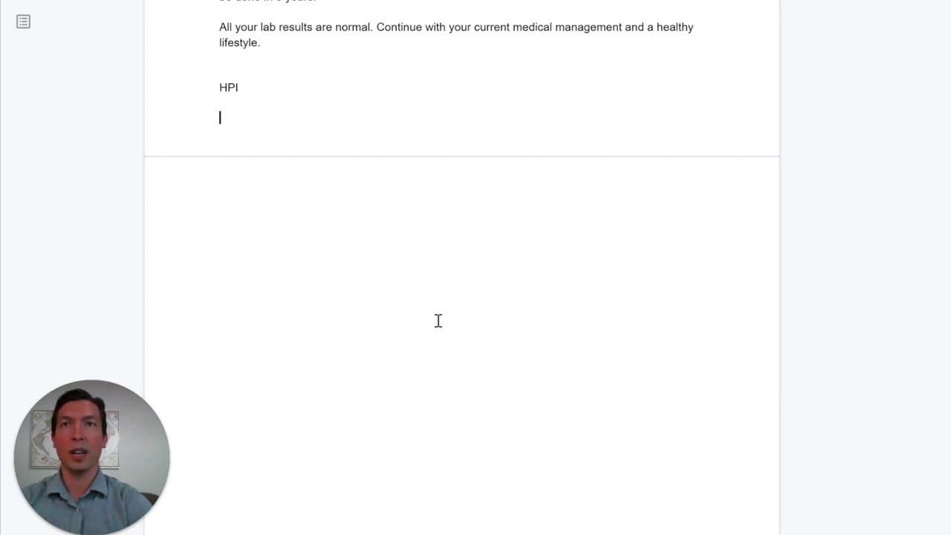
# - Delete the new HPI heading and enter it again in the same place
pyautogui.write(';')
pyautogui.press('BackSpace')
pyautogui.press('BackSpace')
pyautogui.press('BackSpace')
pyautogui.press('BackSpace')
pyautogui.press('BackSpace')
pyautogui.press('BackSpace')
pyautogui.write('HPI')
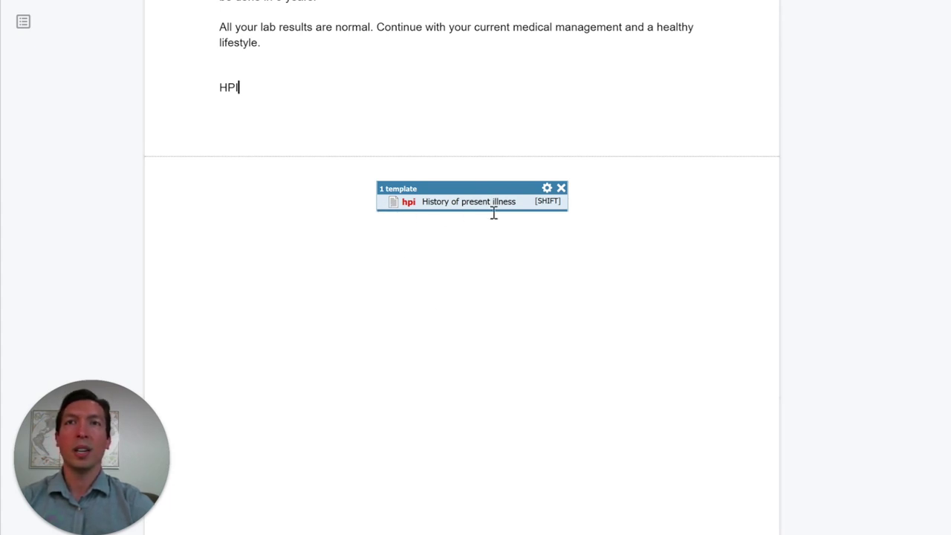
pyautogui.press('Return')
# - Open the ;uri-adult template under the HPI heading, set sore throat to No and highlight the denial wording in the preview
pyautogui.write(';')
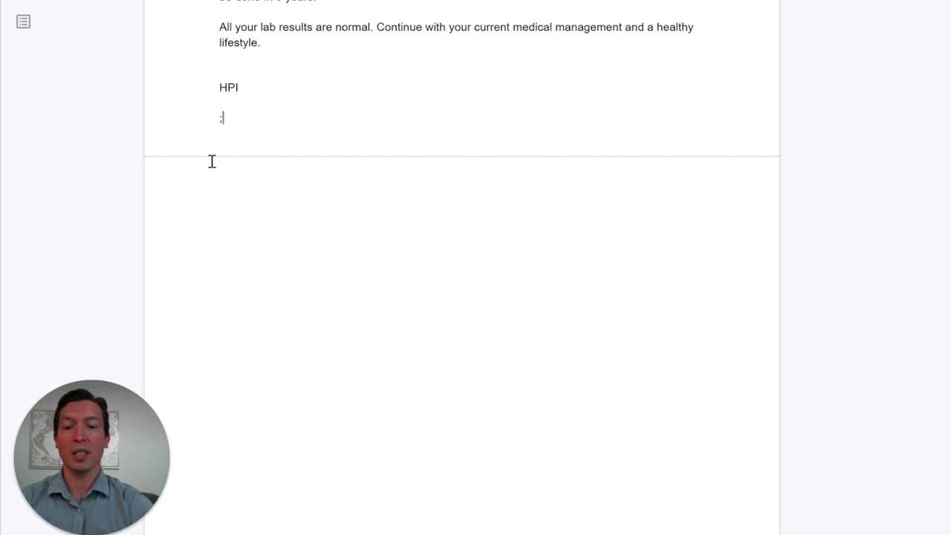
pyautogui.write('uri')
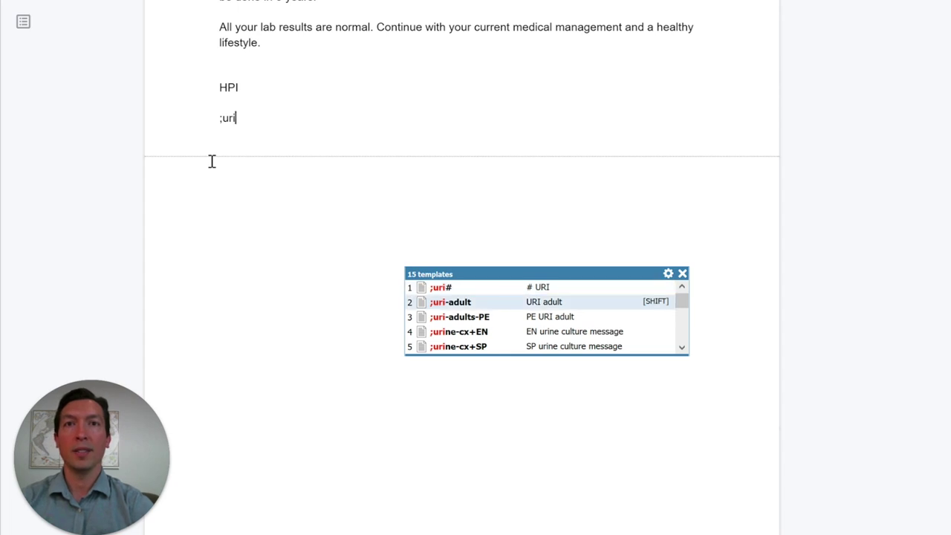
pyautogui.press('shift')
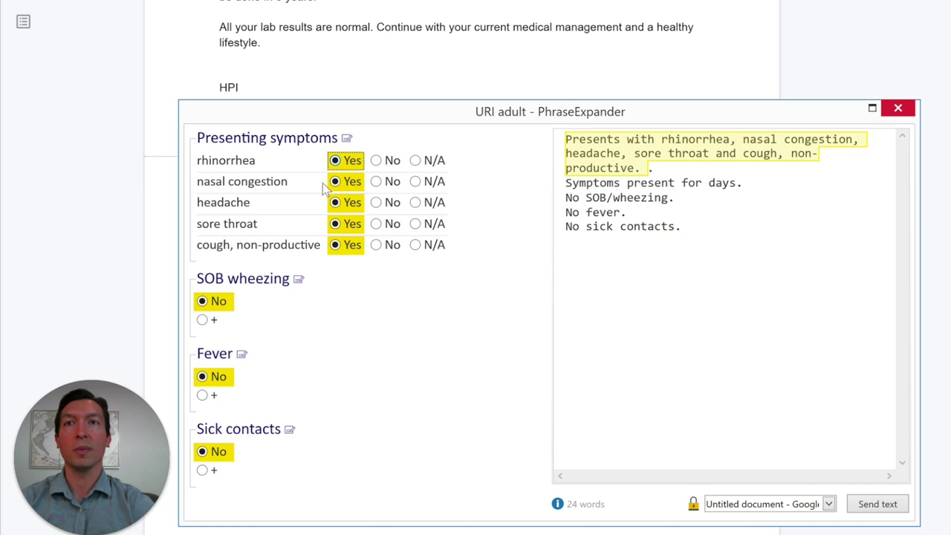
pyautogui.click(377, 226)
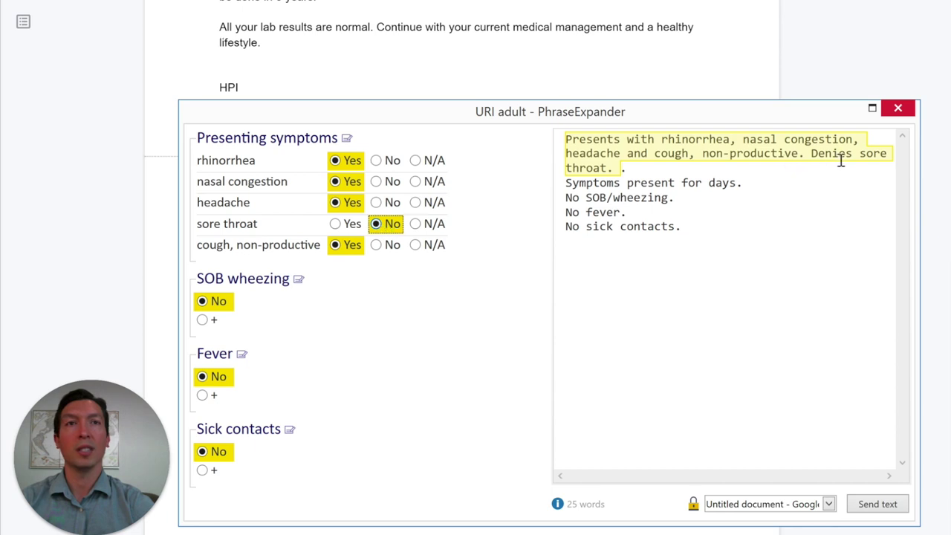
pyautogui.moveTo(811, 154); pyautogui.dragTo(862, 155)
pyautogui.moveTo(862, 153); pyautogui.dragTo(883, 154)
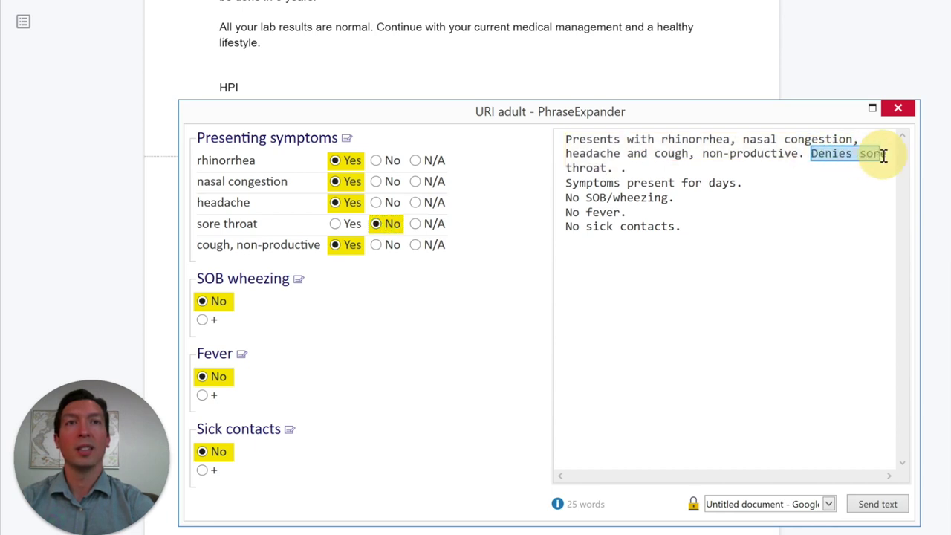
# - Set non-productive cough to No in the URI adult template and insert the finished text under the HPI heading
pyautogui.click(376, 245)
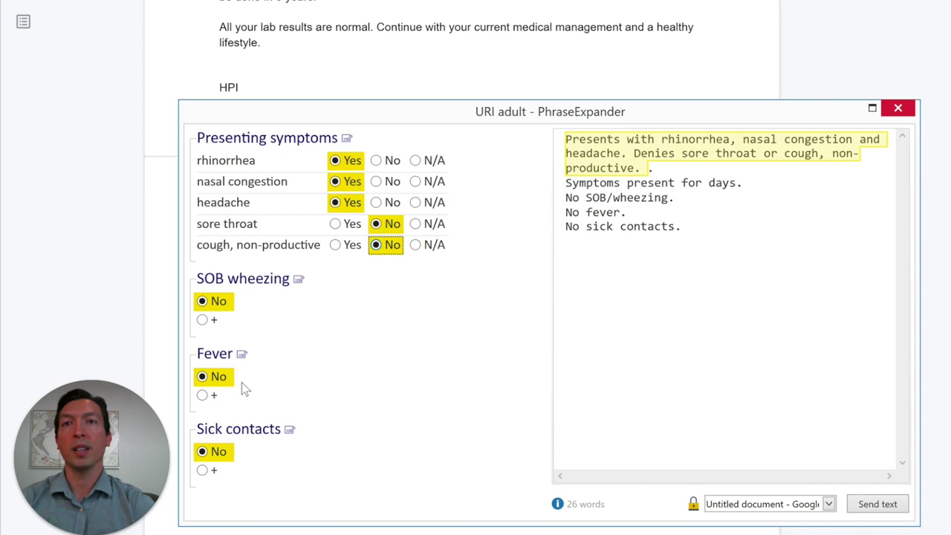
pyautogui.click(874, 505)
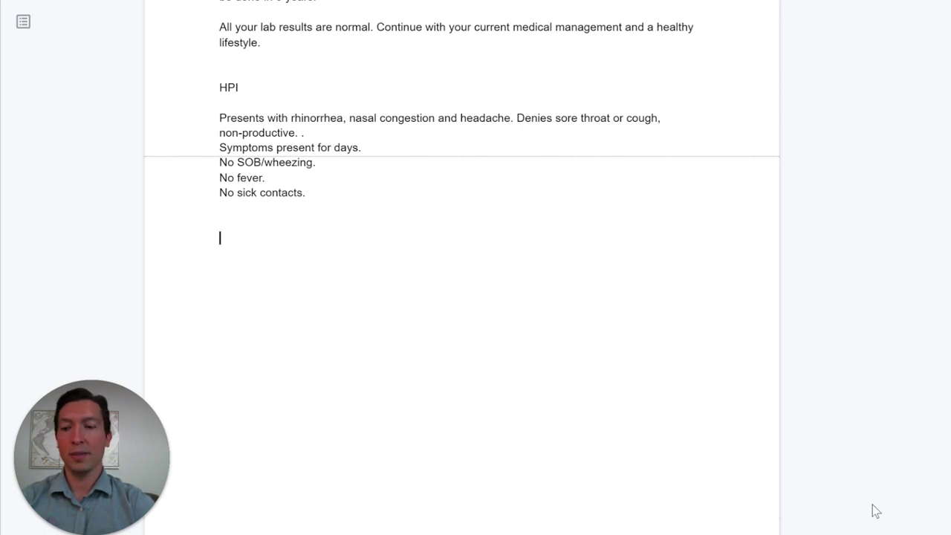
# - Add a PE heading below the HPI text, insert the ;uri-adults-PE template under it and highlight the pharyngeal erythema finding
pyautogui.write('PE')
pyautogui.press('Return')
pyautogui.press('Return')
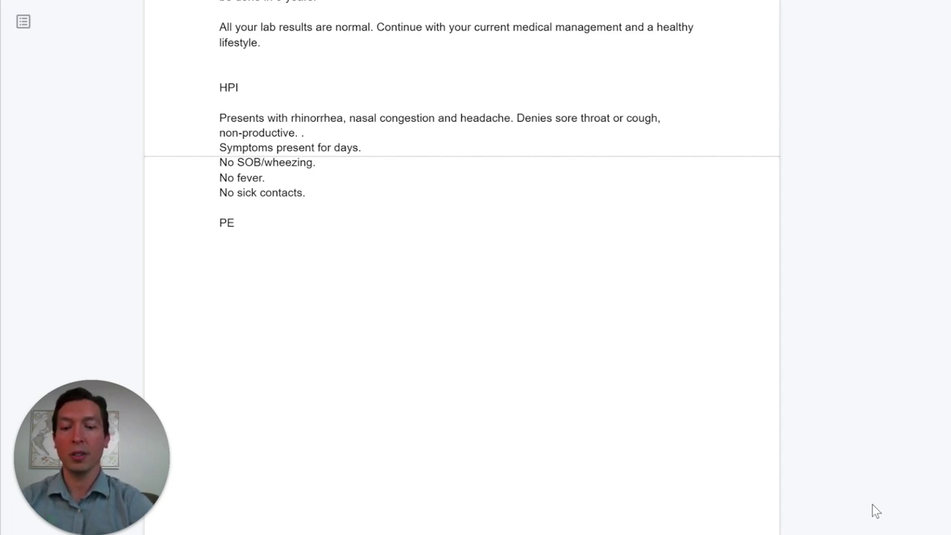
pyautogui.write(';')
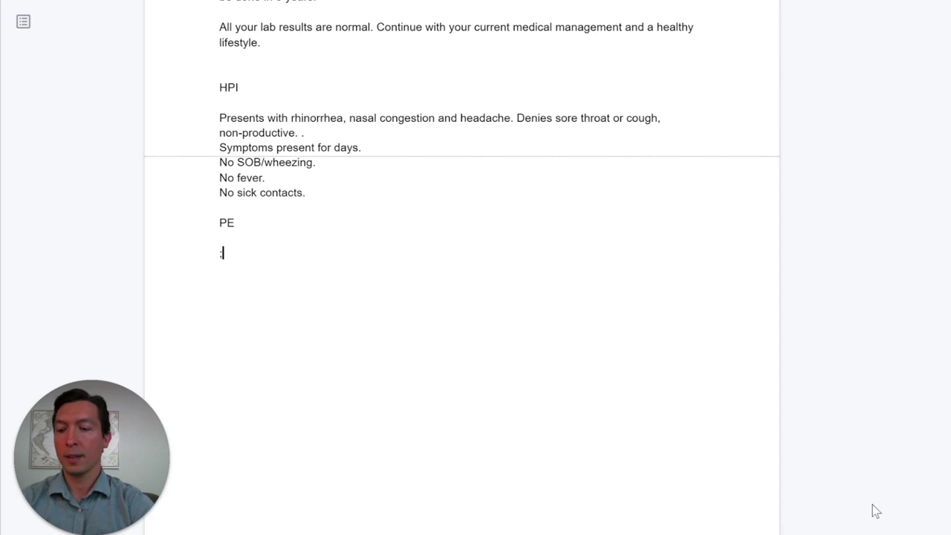
pyautogui.write('uri')
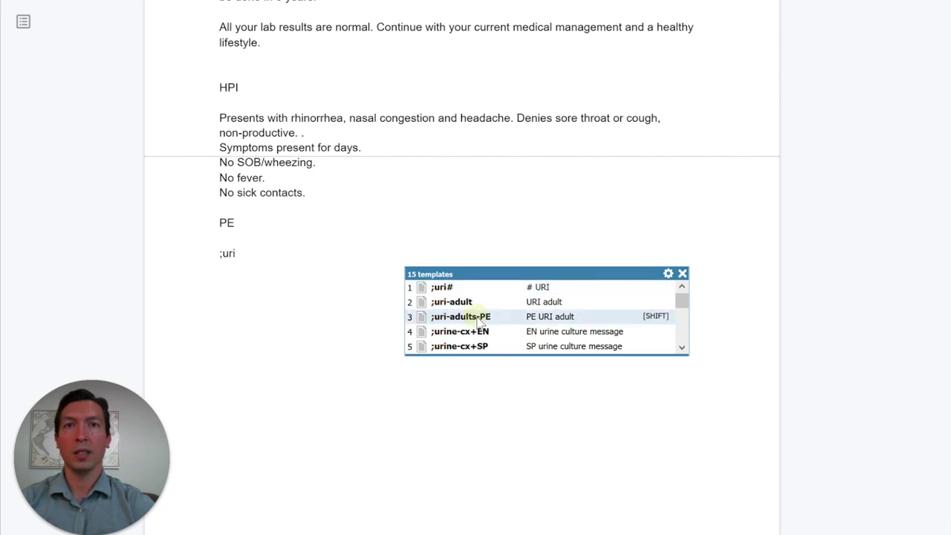
pyautogui.moveTo(477, 321)
pyautogui.press('Return')
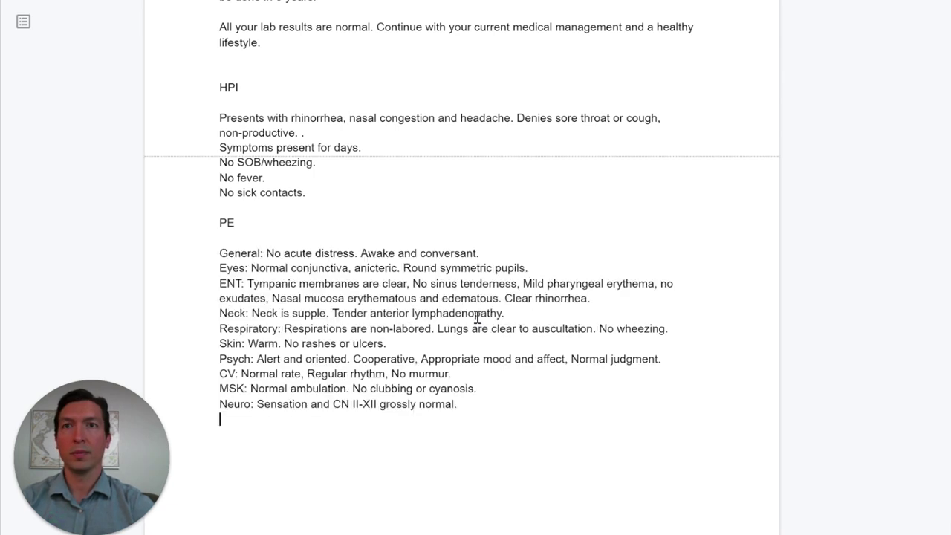
pyautogui.press('Return')
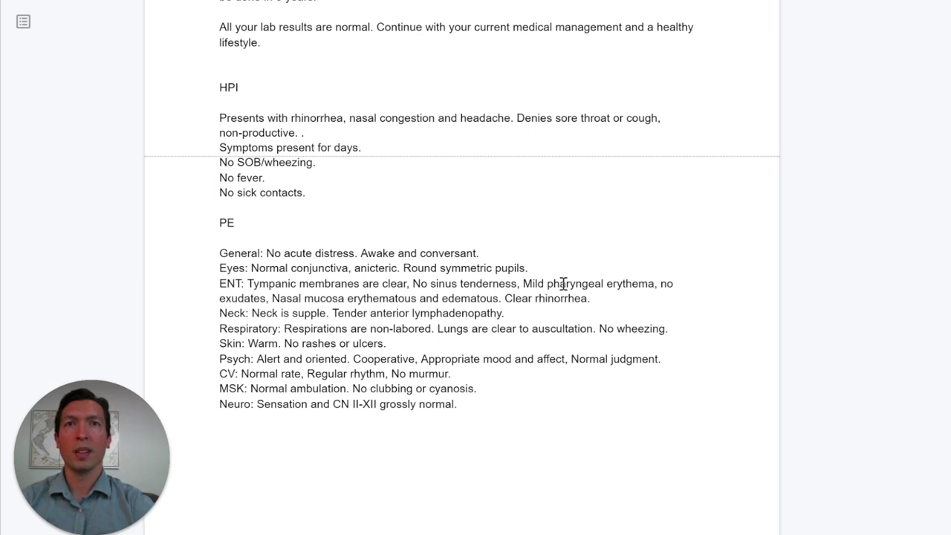
pyautogui.moveTo(523, 284); pyautogui.dragTo(617, 288)
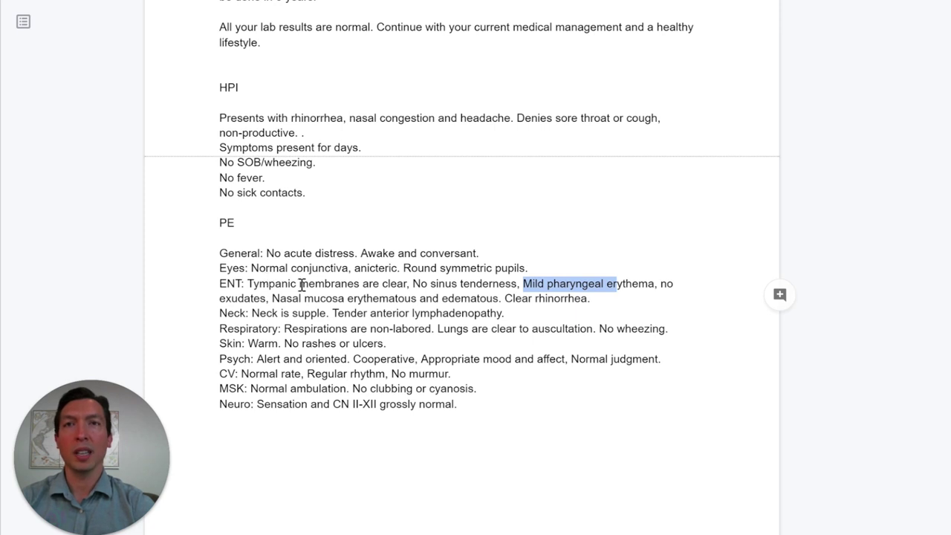
# - Add an A/P heading below the physical exam text, separated from it by a blank line
pyautogui.click(274, 435)
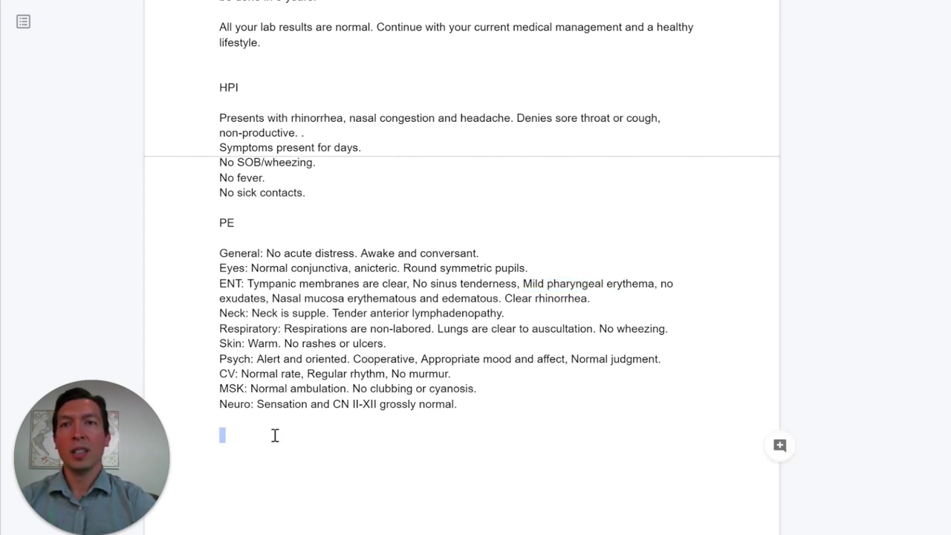
pyautogui.write('A/P')
pyautogui.press('Return')
pyautogui.scroll(-2, 274, 436)
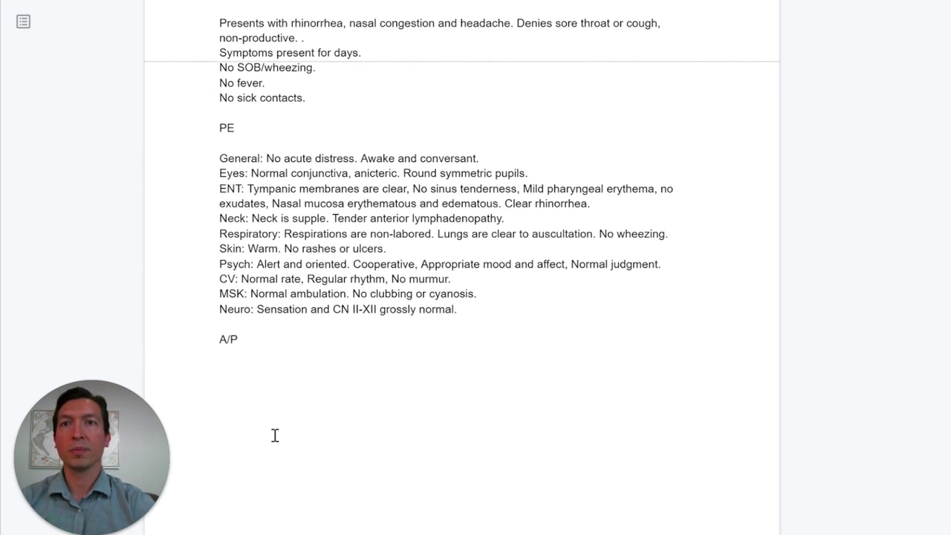
pyautogui.write('a')
pyautogui.press('BackSpace')
pyautogui.write(';uri')
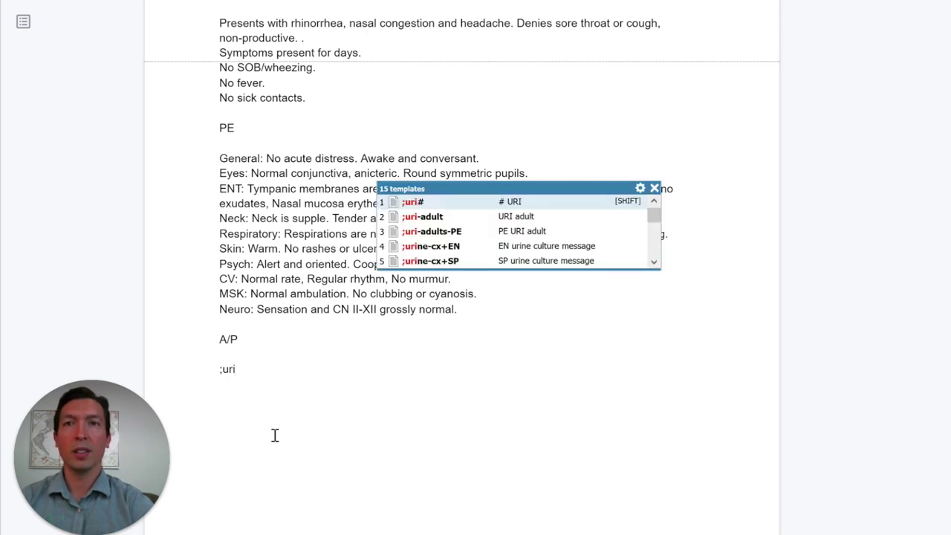
pyautogui.press('BackSpace')
pyautogui.press('BackSpace')
pyautogui.press('BackSpace')
pyautogui.press('BackSpace')
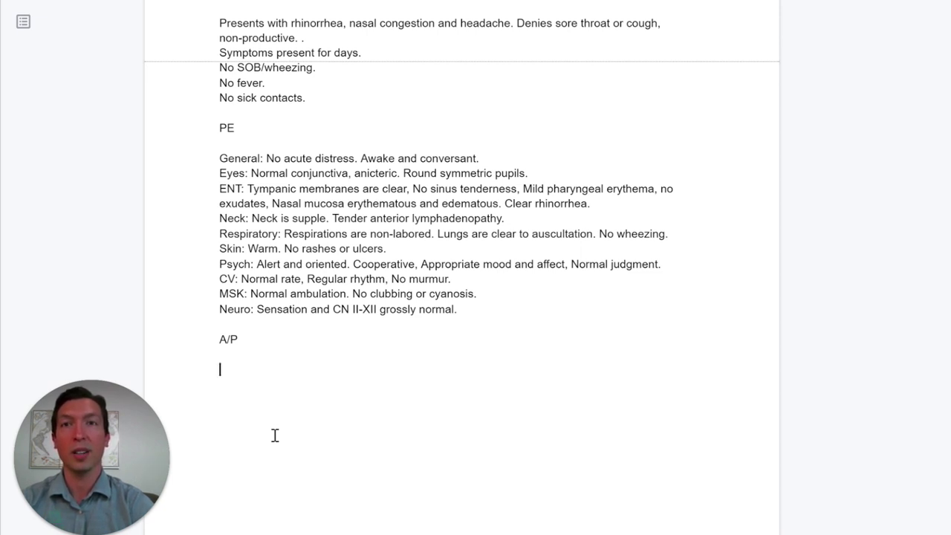
pyautogui.press('Return')
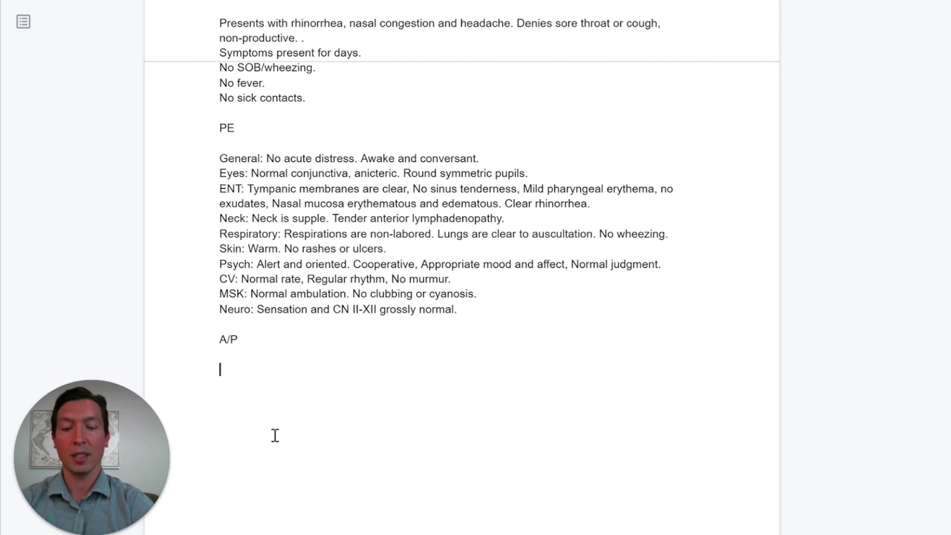
pyautogui.write('.ggb')
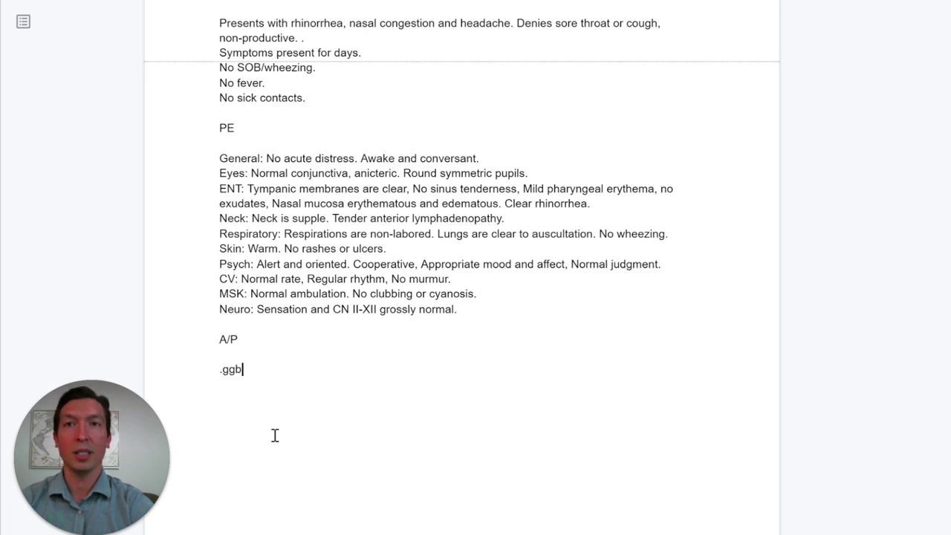
pyautogui.write('dm')
pyautogui.press('BackSpace')
pyautogui.press('BackSpace')
pyautogui.press('BackSpace')
pyautogui.press('BackSpace')
pyautogui.press('BackSpace')
pyautogui.press('BackSpace')
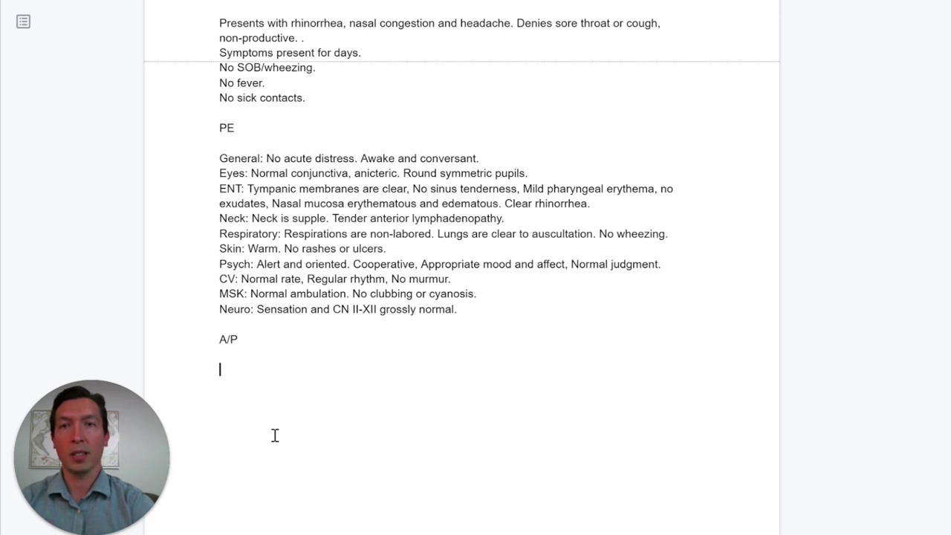
# - Insert the ;uri# assessment and plan template under the A/P heading
pyautogui.write(';uri')
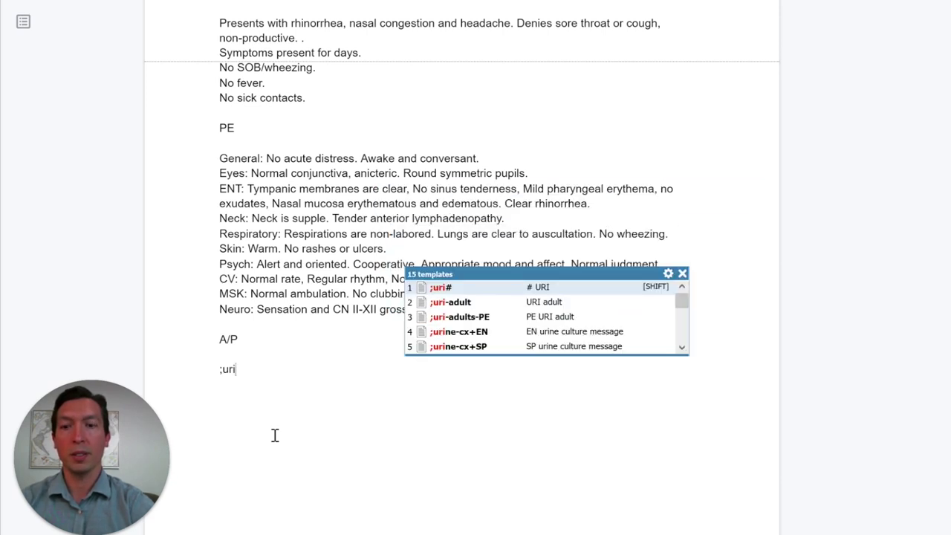
pyautogui.write('#')
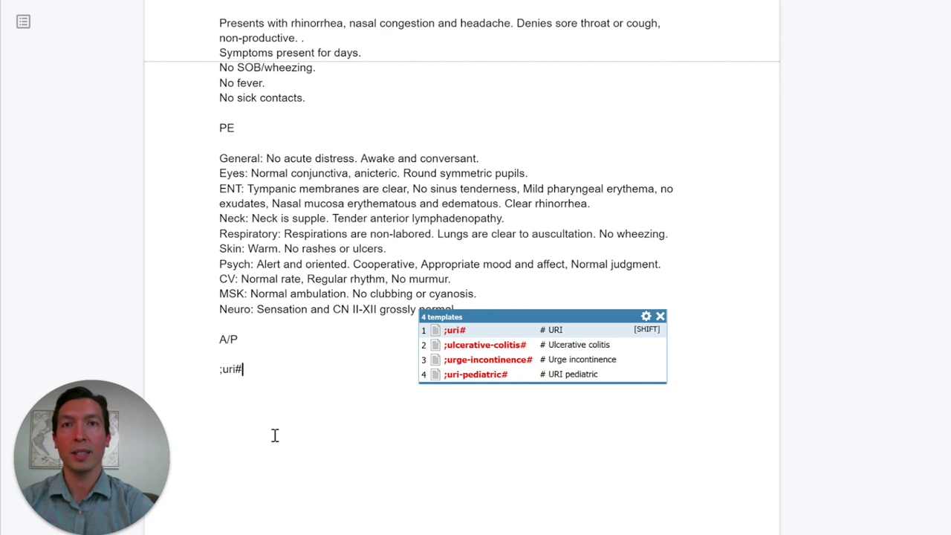
pyautogui.press('shift')
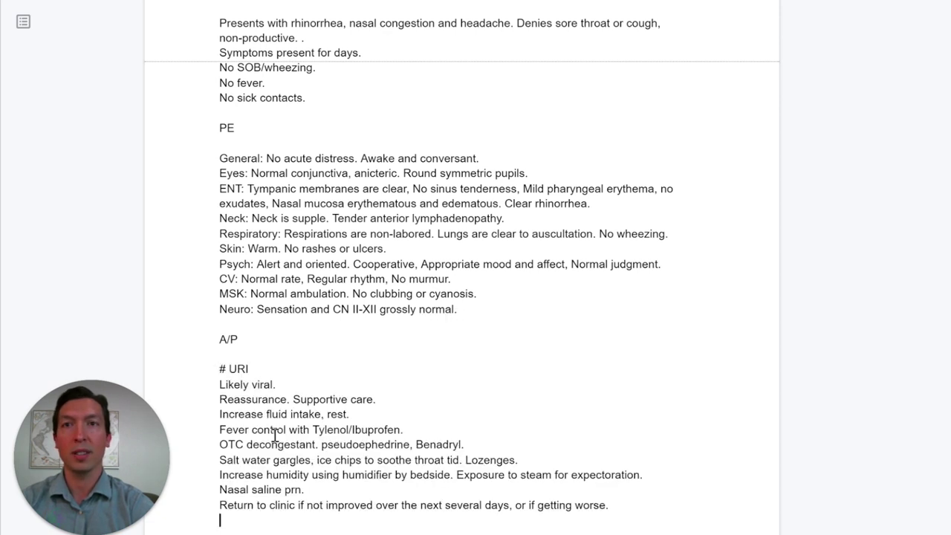
# - Add a new HPI heading below the URI plan, leaving blank space above the heading
pyautogui.scroll(-2, 275, 435)
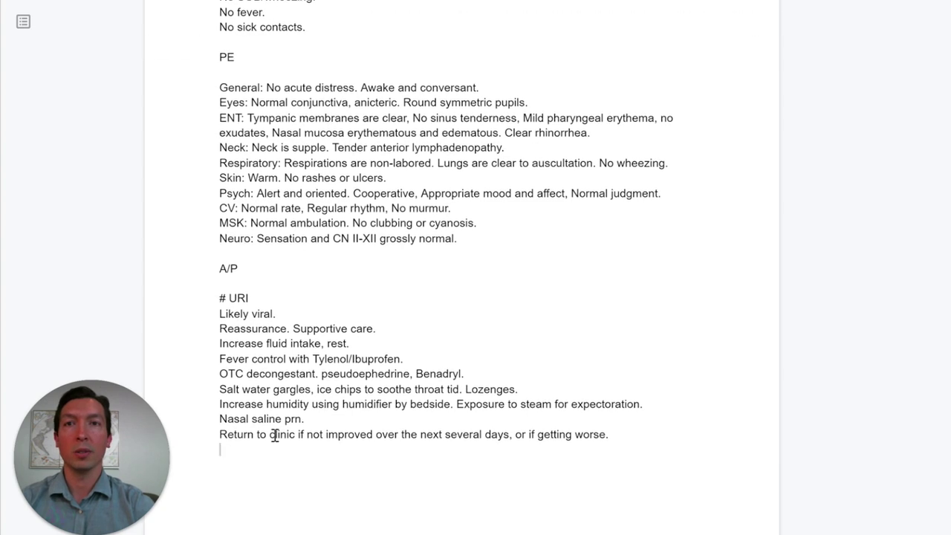
pyautogui.scroll(-2, 275, 434)
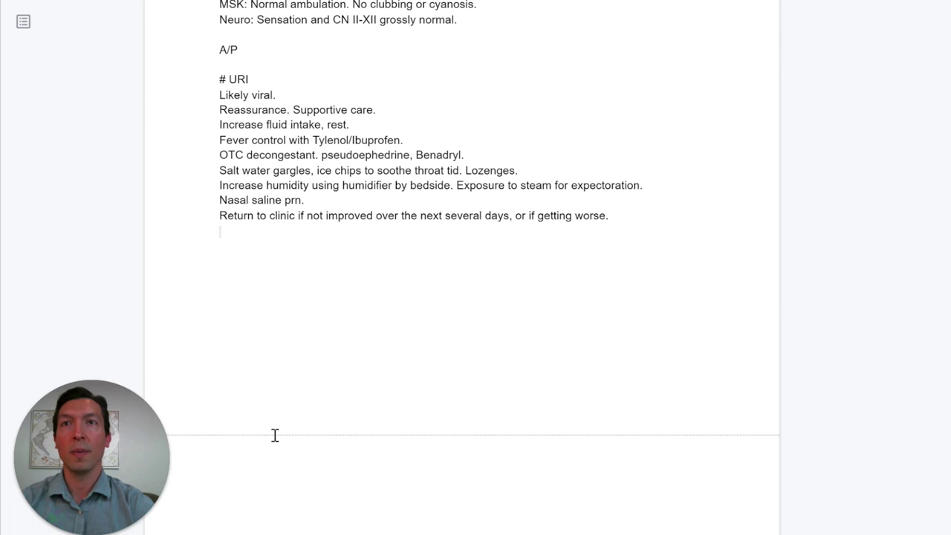
pyautogui.scroll(-1, 274, 435)
pyautogui.press('Return')
pyautogui.press('Return')
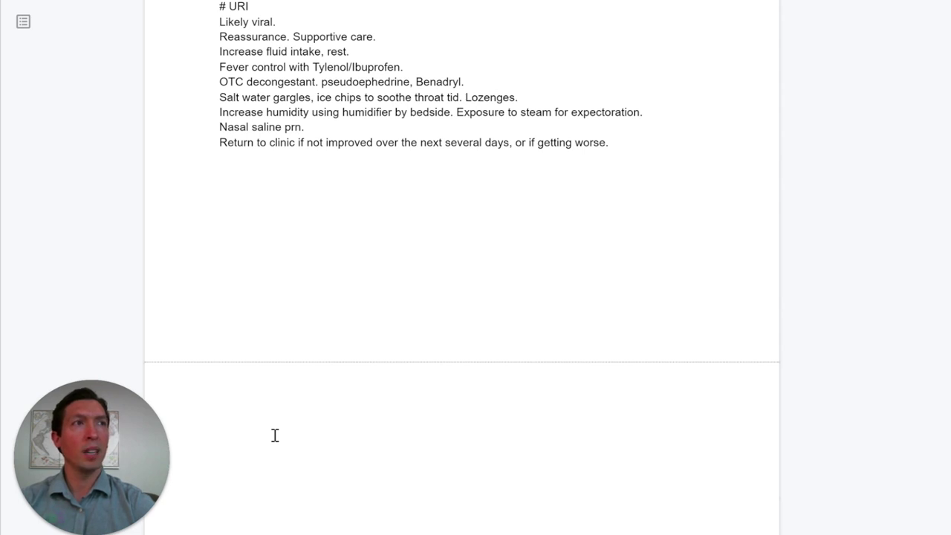
pyautogui.scroll(-2, 275, 434)
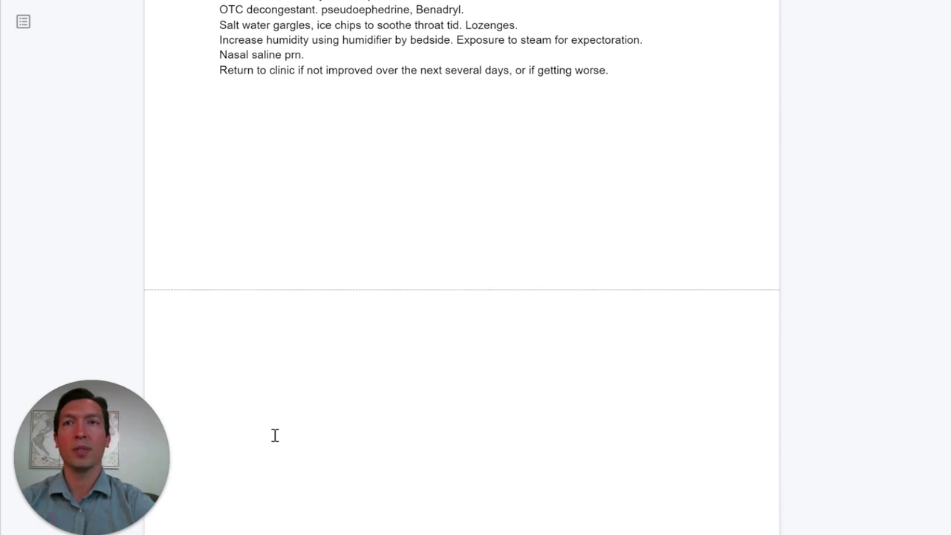
pyautogui.scroll(-1, 275, 435)
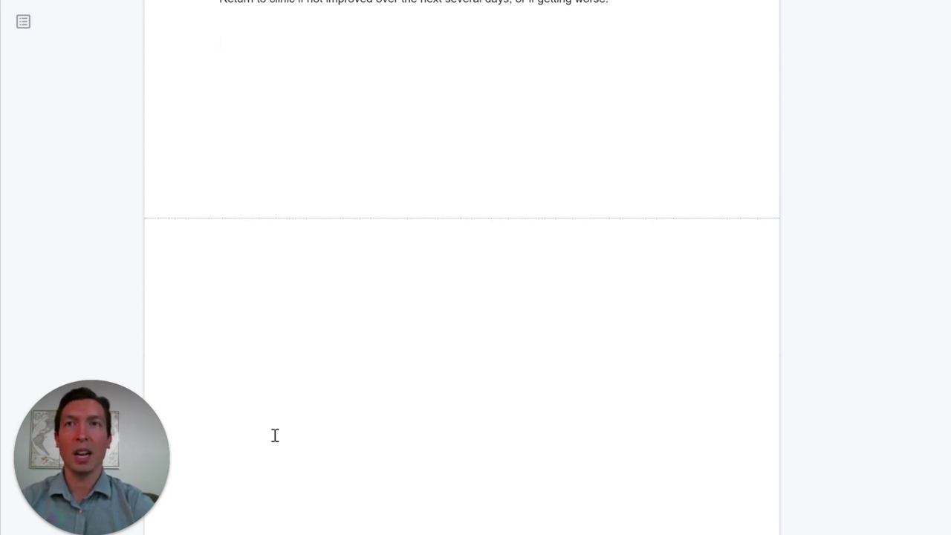
pyautogui.write('HPI')
pyautogui.press('Return')
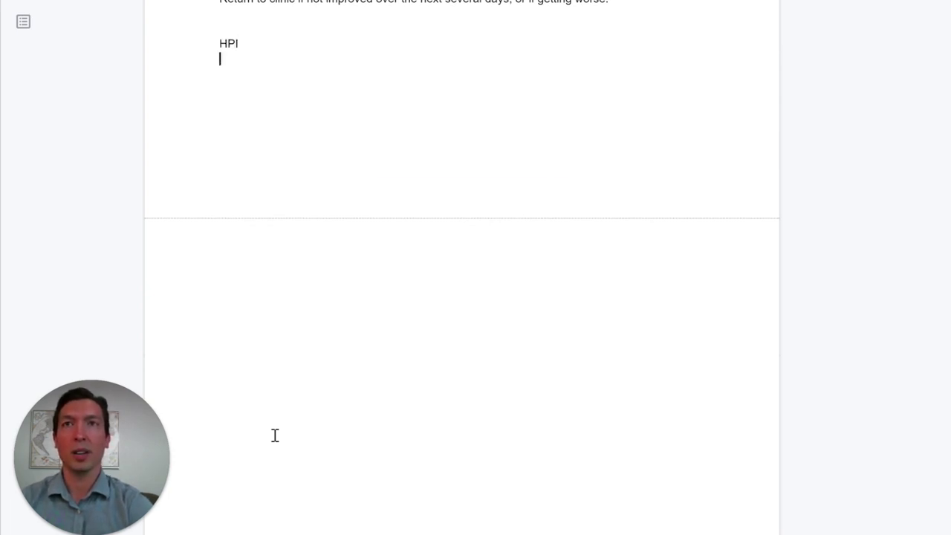
# - Open the ;dm2-pomed template for type 2 diabetes on oral medications under the new HPI heading
pyautogui.write(';')
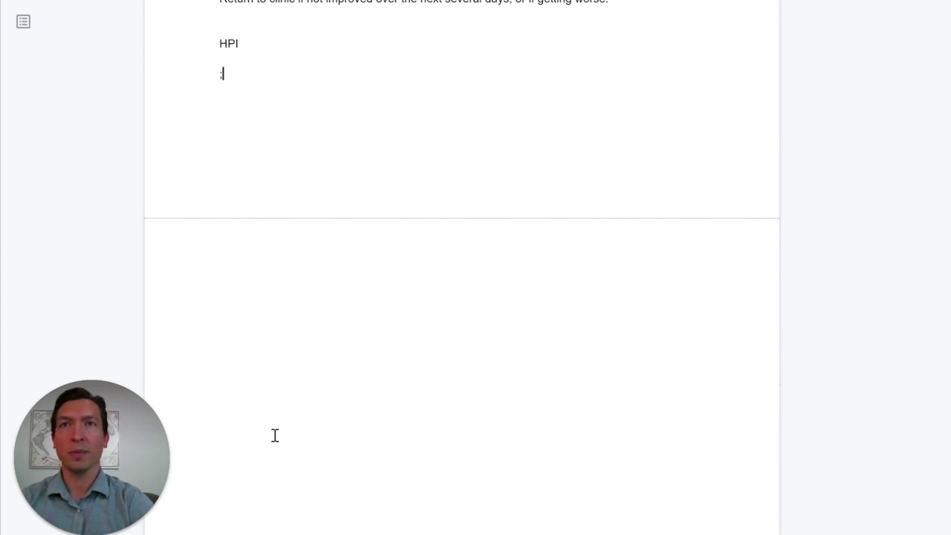
pyautogui.write('dm')
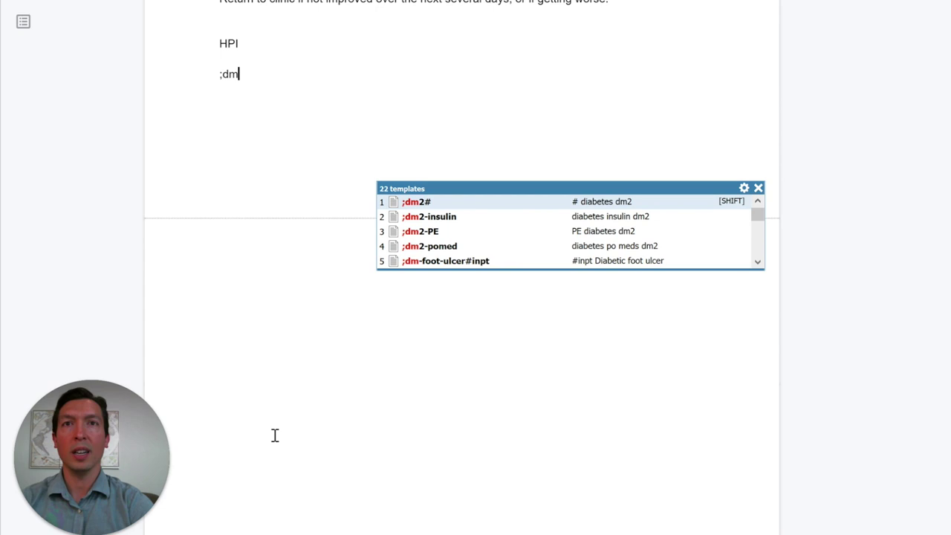
pyautogui.press('Down')
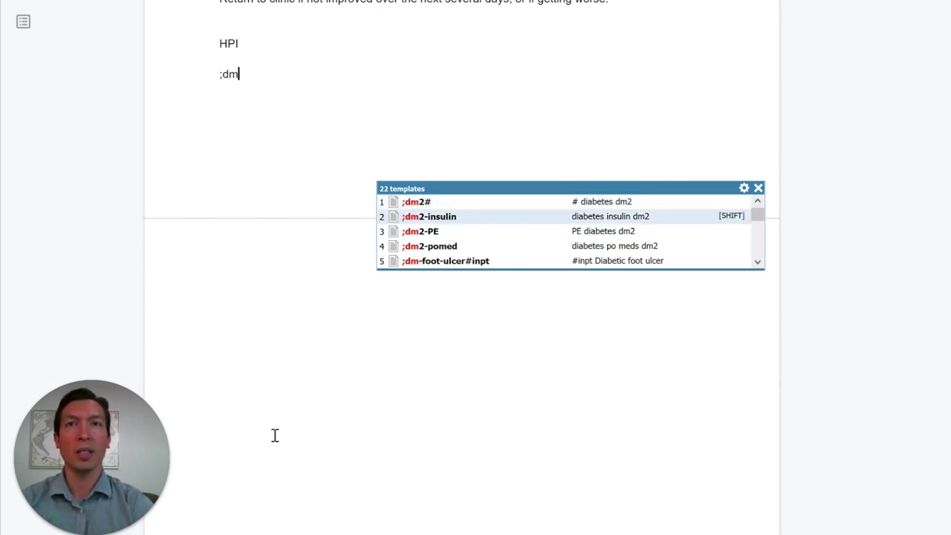
pyautogui.press('Down')
pyautogui.press('Down')
pyautogui.press('Down')
pyautogui.press('Up')
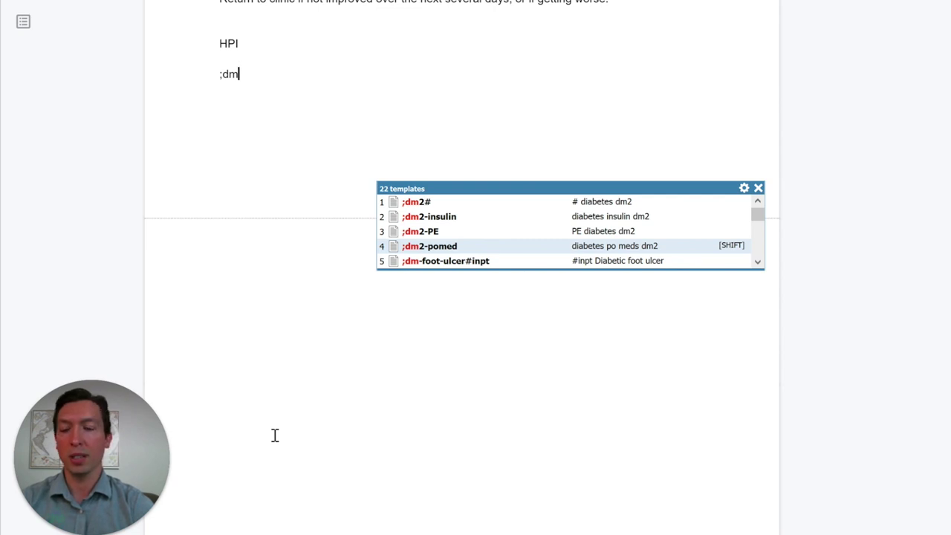
pyautogui.press('Return')
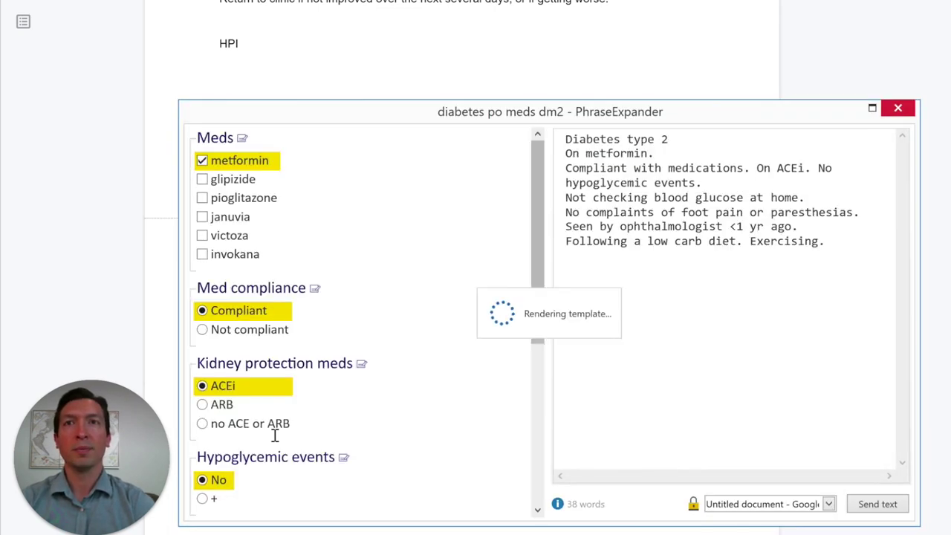
# - Add glipizide to the diabetes medications and set the blood sugar check to checking
pyautogui.click(204, 183)
pyautogui.scroll(-3, 410, 367)
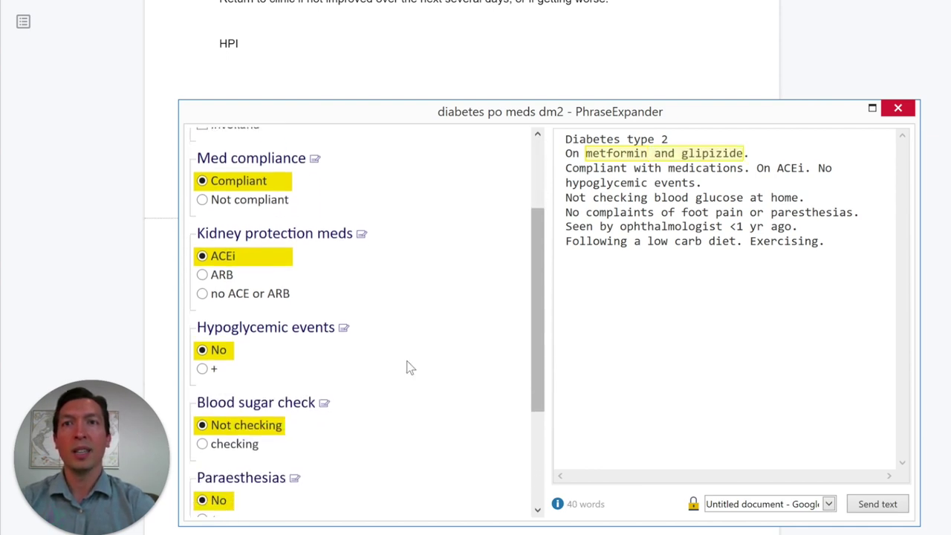
pyautogui.scroll(-1, 410, 367)
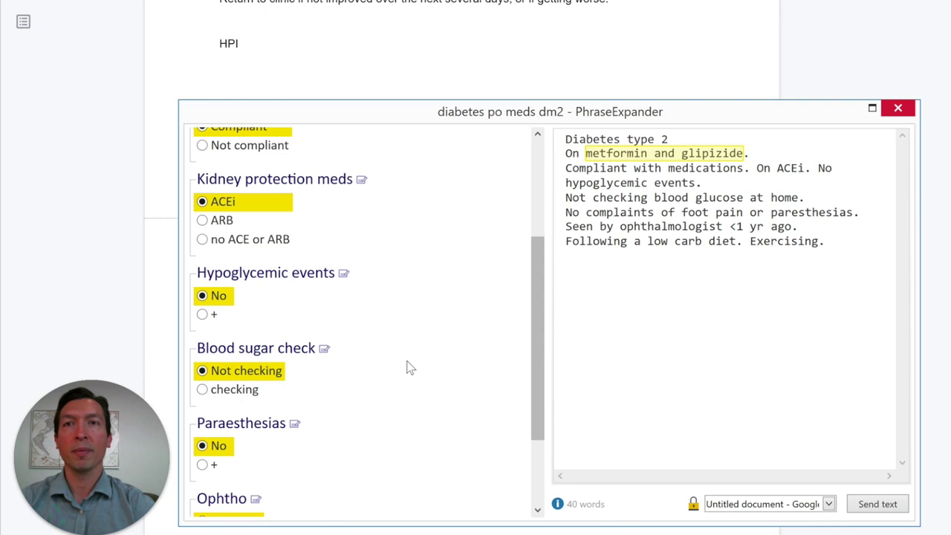
pyautogui.scroll(-1, 331, 453)
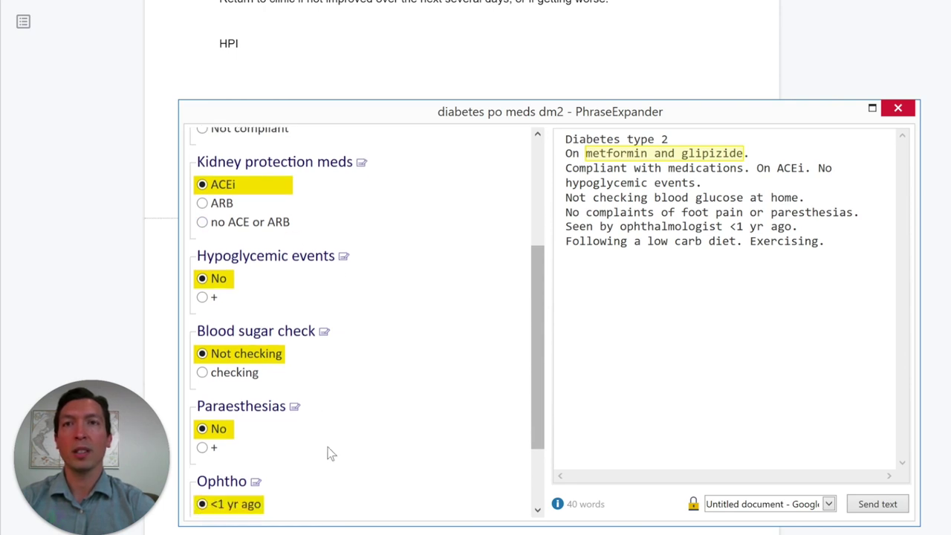
pyautogui.scroll(-1, 331, 453)
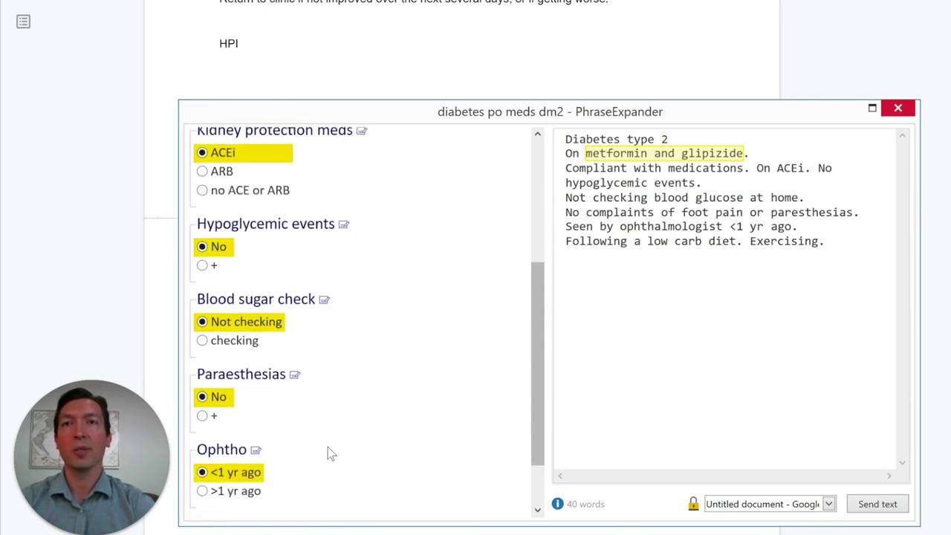
pyautogui.scroll(-2, 331, 453)
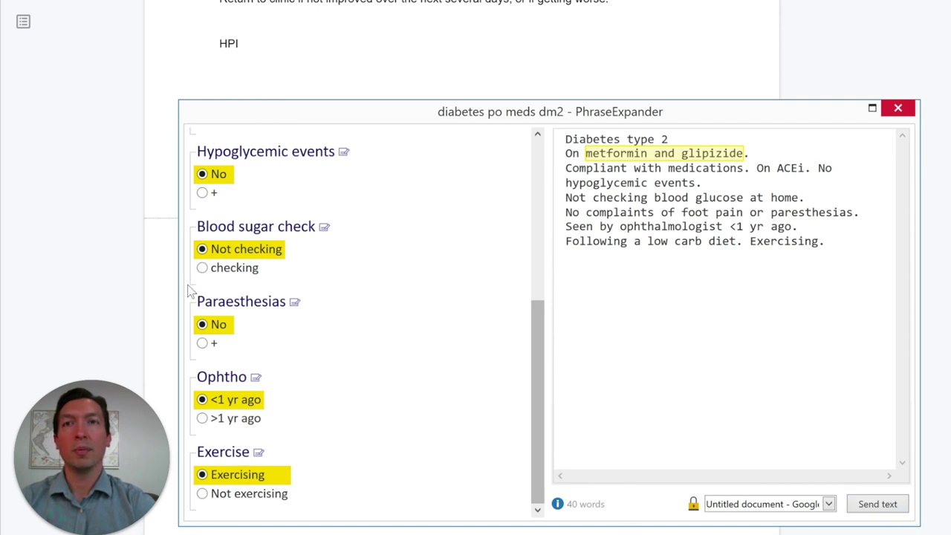
pyautogui.click(202, 268)
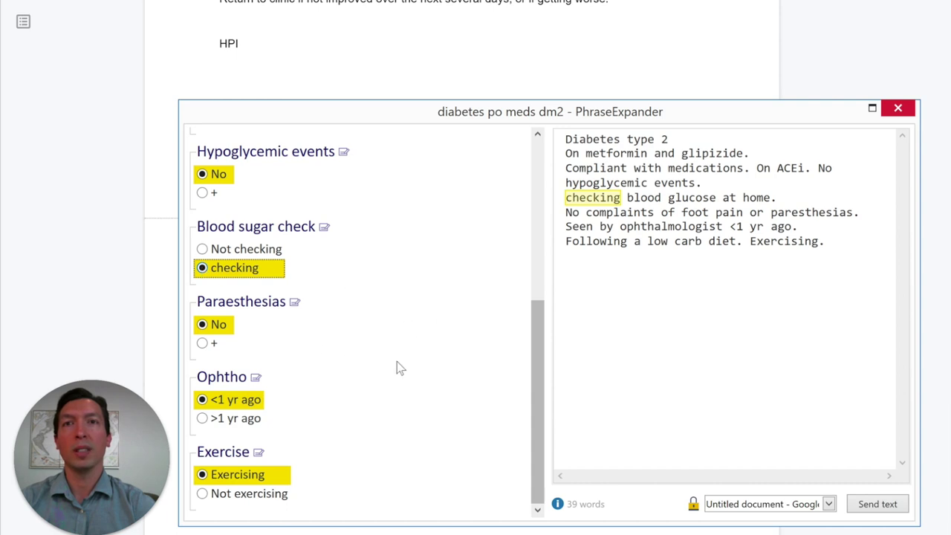
# - Insert the completed diabetes text under the HPI heading and open the ;htn-hpi template below it
pyautogui.click(878, 504)
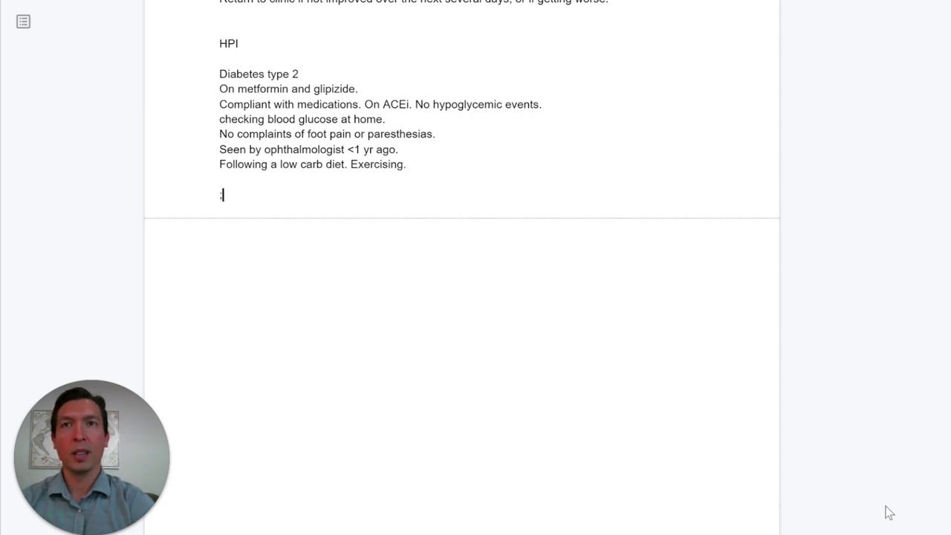
pyautogui.write(';htn')
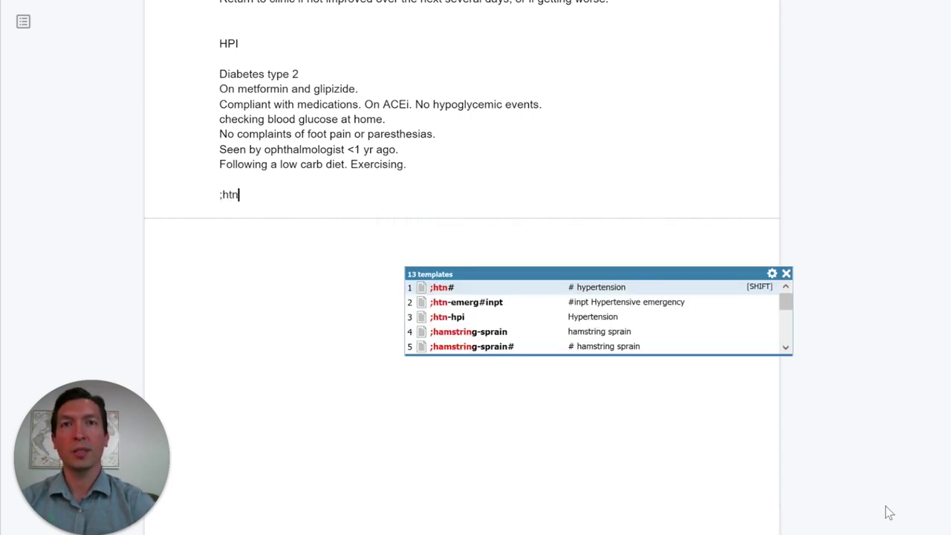
pyautogui.press('Down')
pyautogui.press('Down')
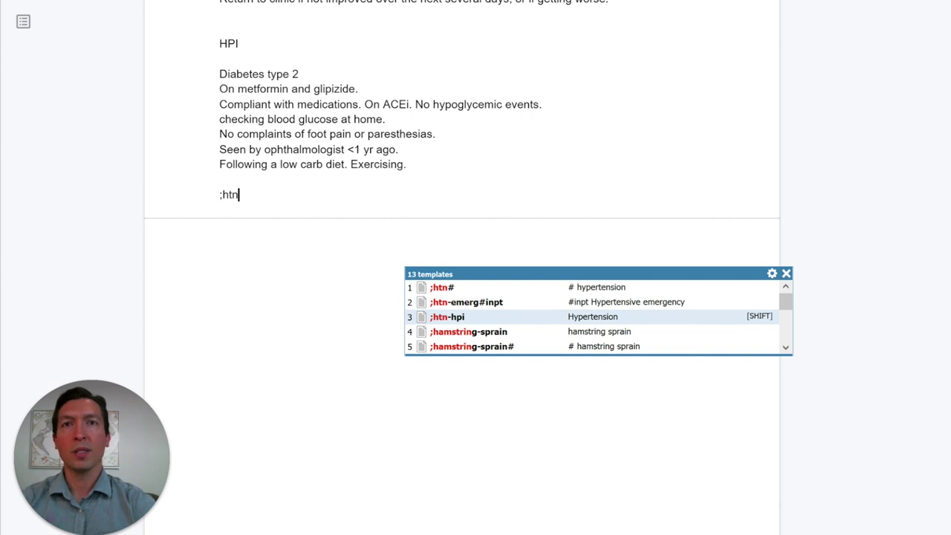
pyautogui.click(498, 319)
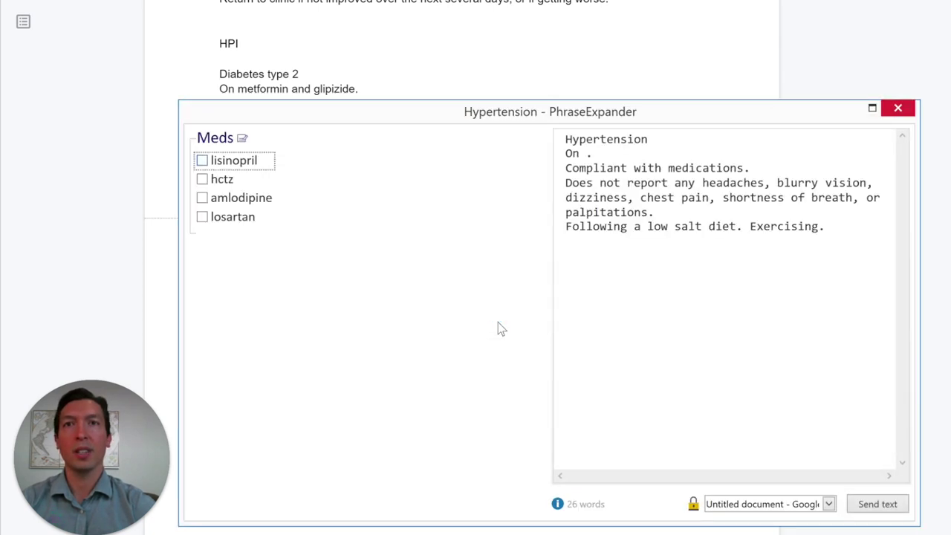
# - Select lisinopril and hctz as the hypertension medications and insert the text into the note
pyautogui.click(202, 161)
pyautogui.click(202, 179)
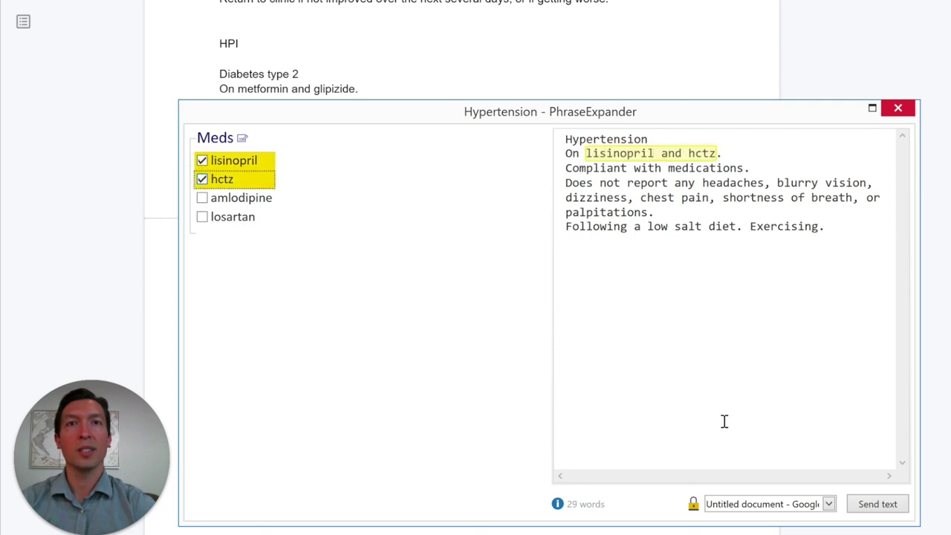
pyautogui.click(869, 503)
pyautogui.press('Return')
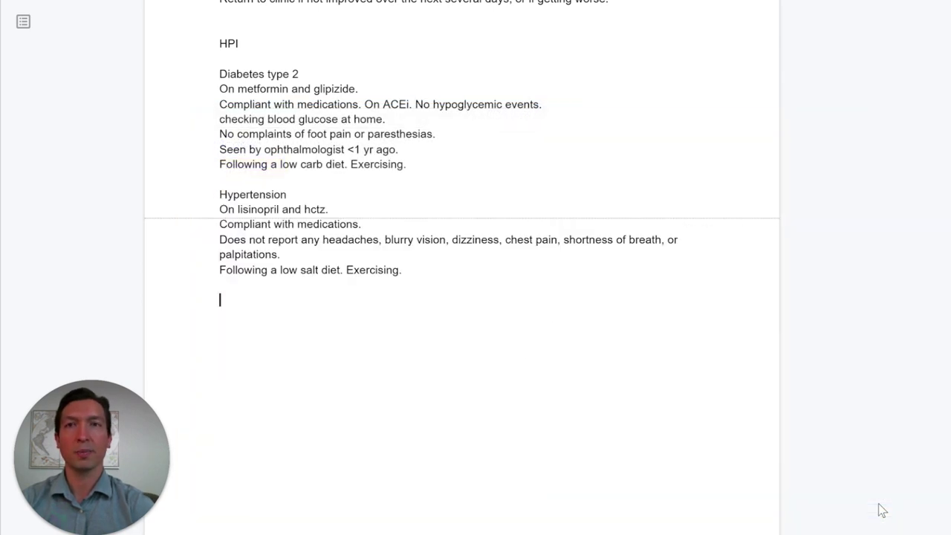
# - Insert the ;hld-hpi hyperlipidemia template below the hypertension paragraph with the Compliant with statin option
pyautogui.write(';hld')
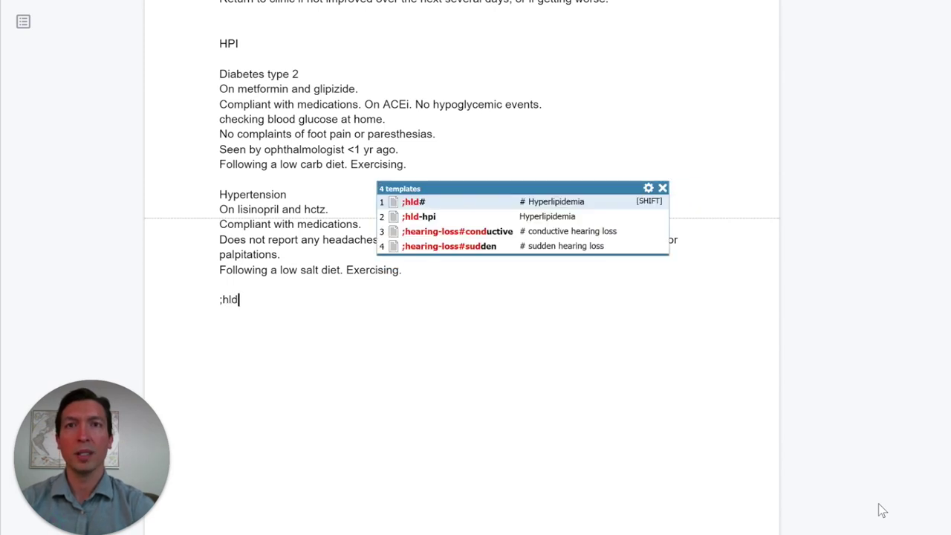
pyautogui.press('Down')
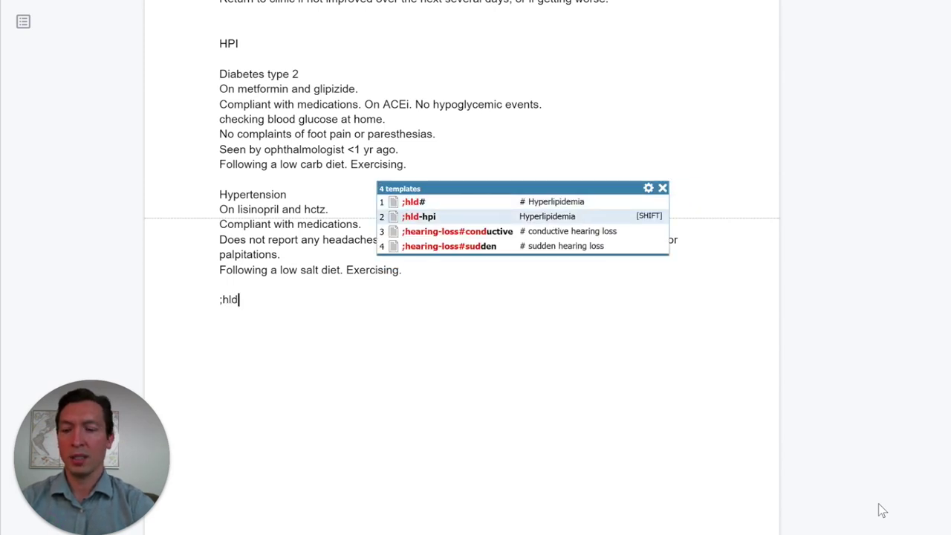
pyautogui.press('Return')
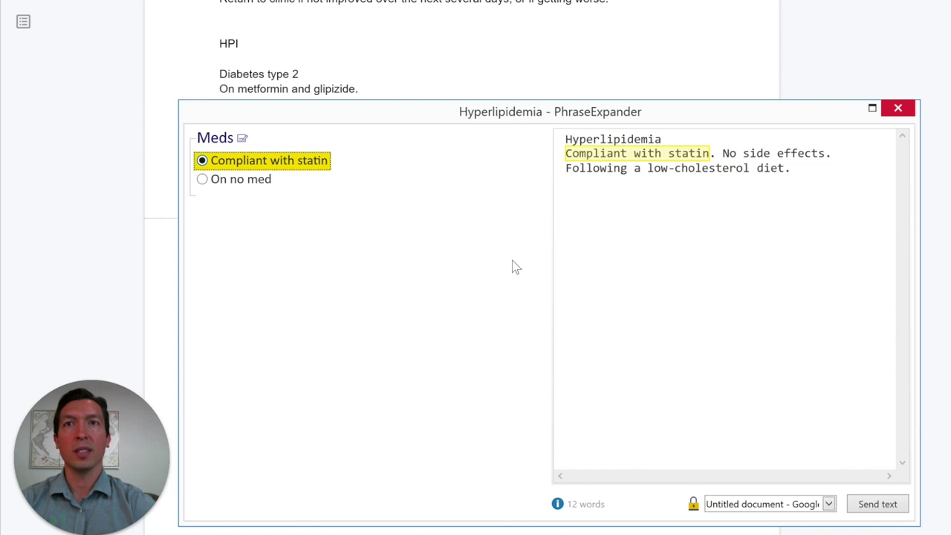
pyautogui.click(877, 505)
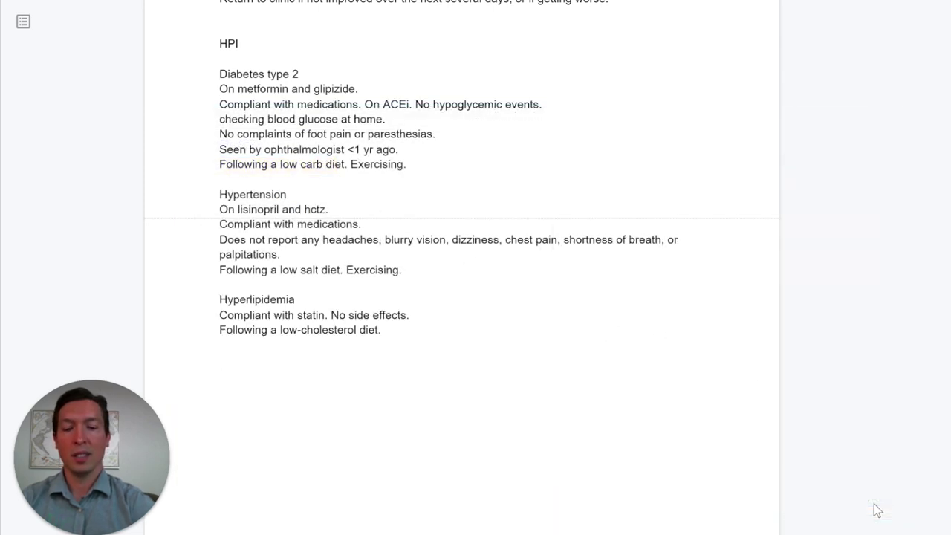
# - Add a PE heading below the hyperlipidemia paragraph, followed by a blank line
pyautogui.write('PE')
pyautogui.press('Return')
pyautogui.press('Return')
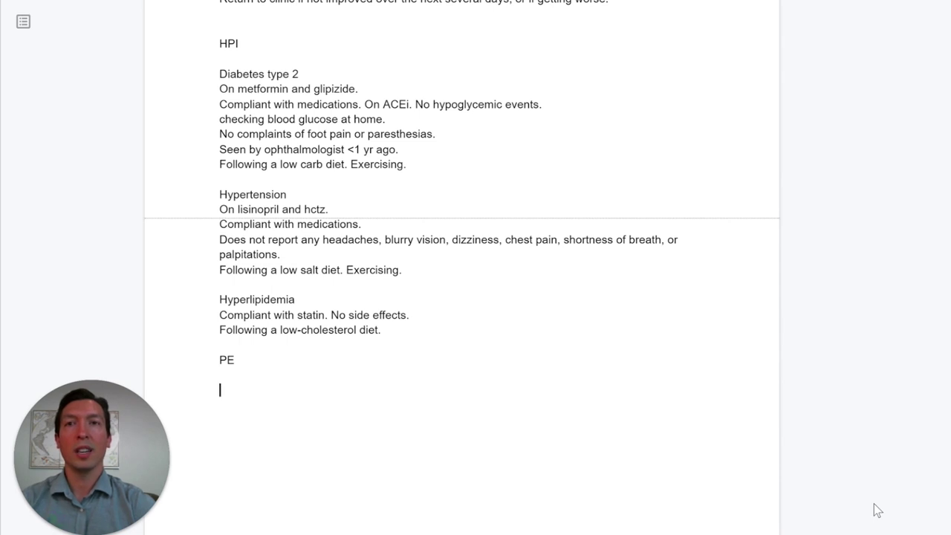
# - Insert the ;pe-adult-xshort-(no-touch) physical exam template under the PE heading
pyautogui.write(':PE')
pyautogui.press('BackSpace')
pyautogui.press('BackSpace')
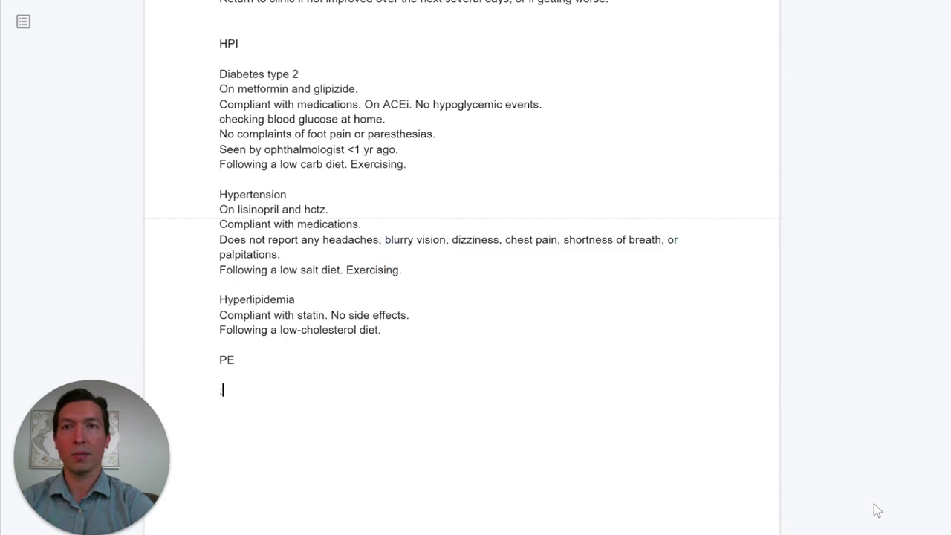
pyautogui.write('pe-ad')
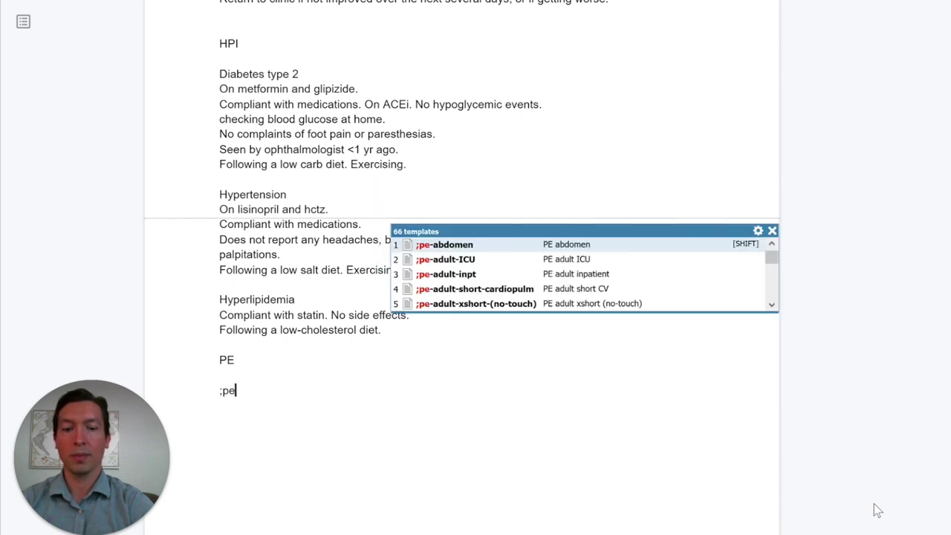
pyautogui.press('Down')
pyautogui.press('Down')
pyautogui.press('Down')
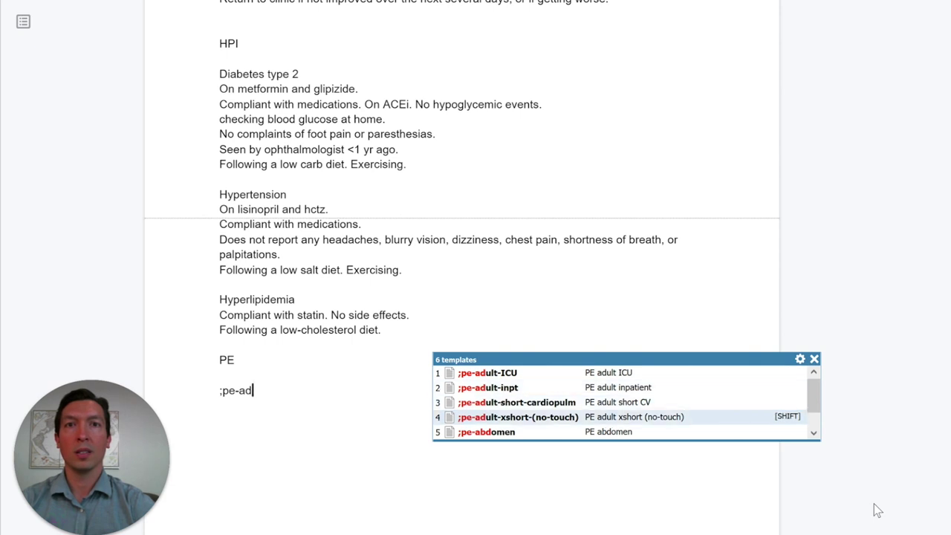
pyautogui.press('Return')
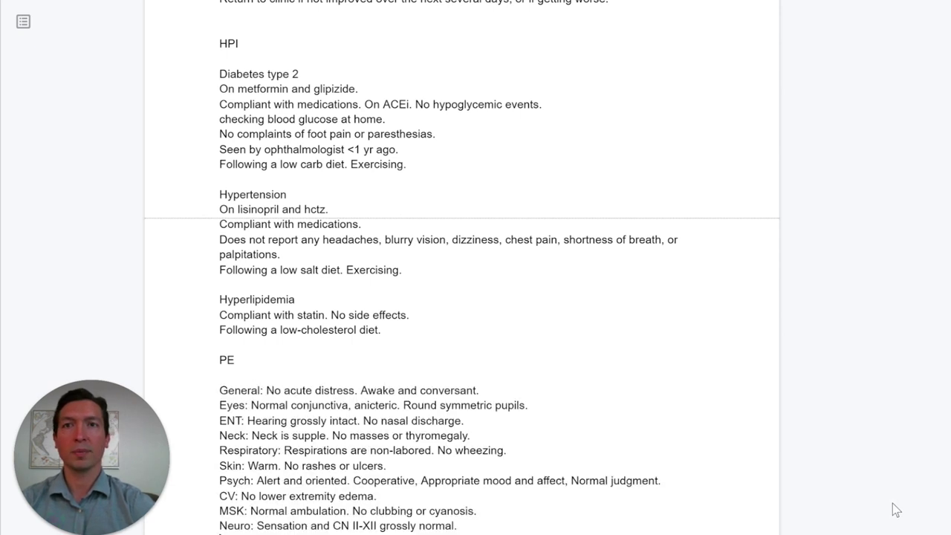
# - Add an A/P heading below the physical exam findings, followed by a blank line
pyautogui.scroll(-2, 587, 455)
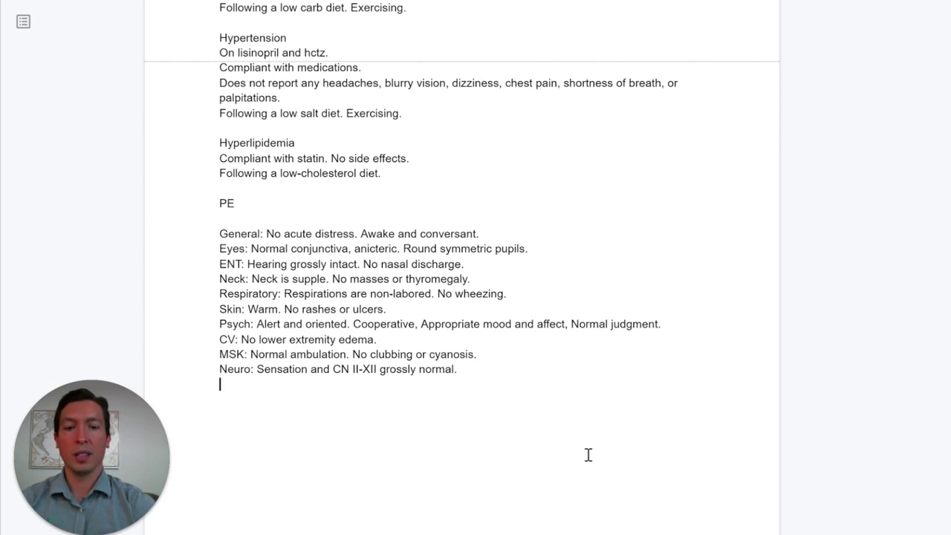
pyautogui.write('A/P')
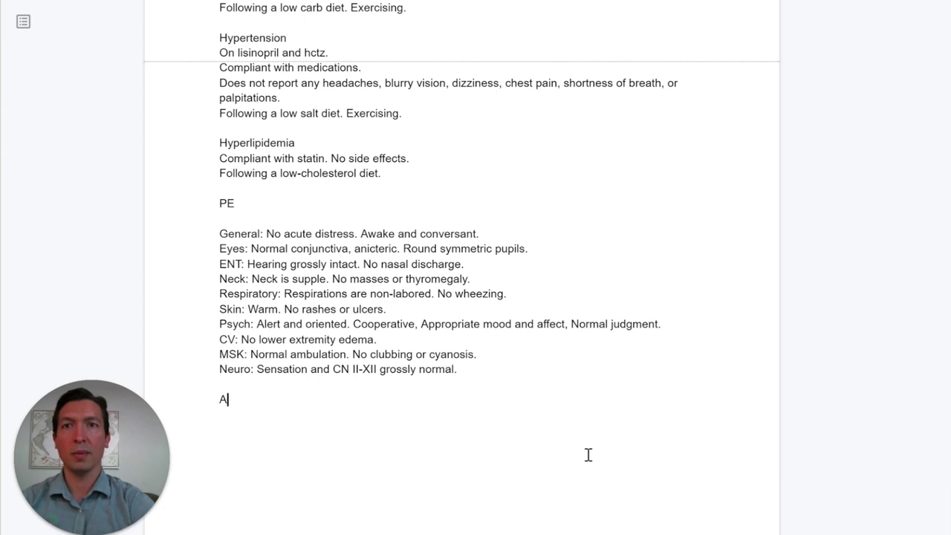
pyautogui.press('Return')
pyautogui.press('Return')
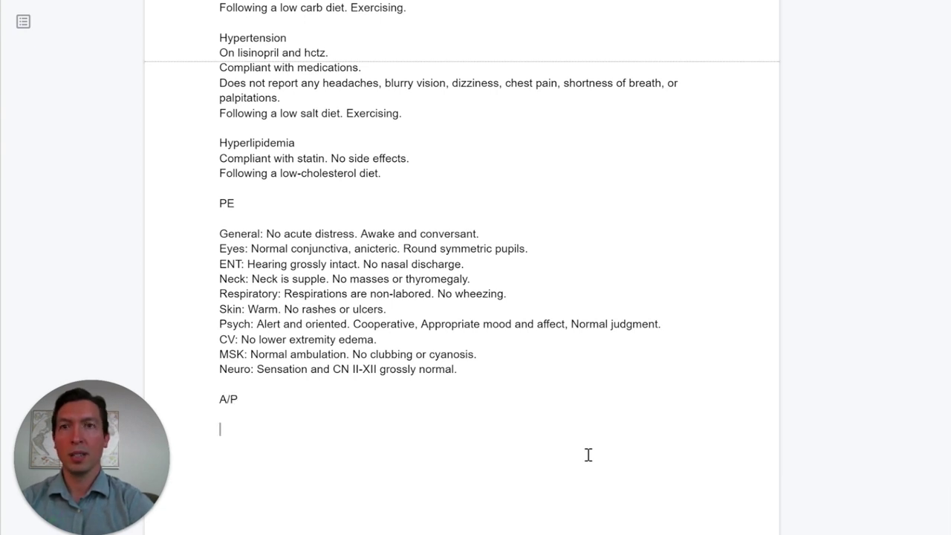
# - Open the ;dm2# diabetes assessment and plan template under the A/P heading
pyautogui.scroll(-4, 588, 454)
pyautogui.scroll(1, 587, 454)
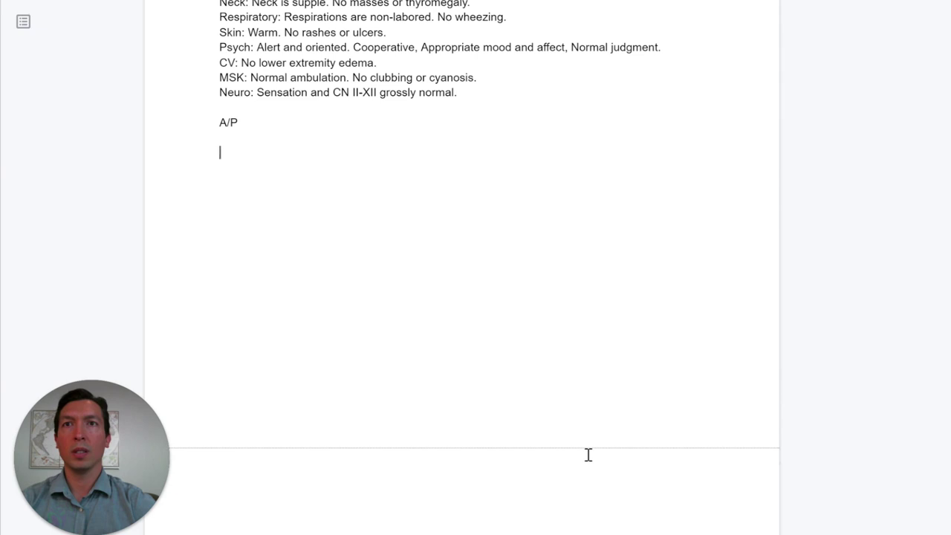
pyautogui.write(';')
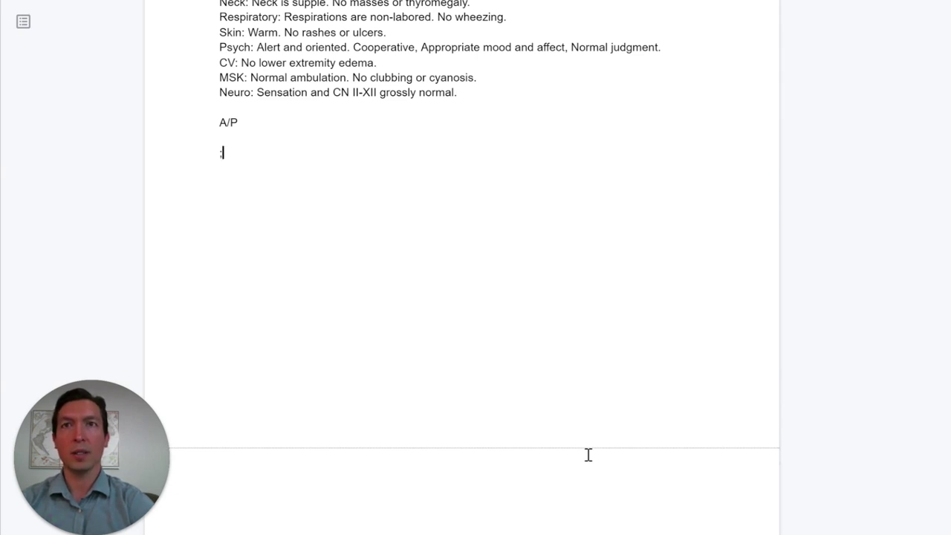
pyautogui.write('DM')
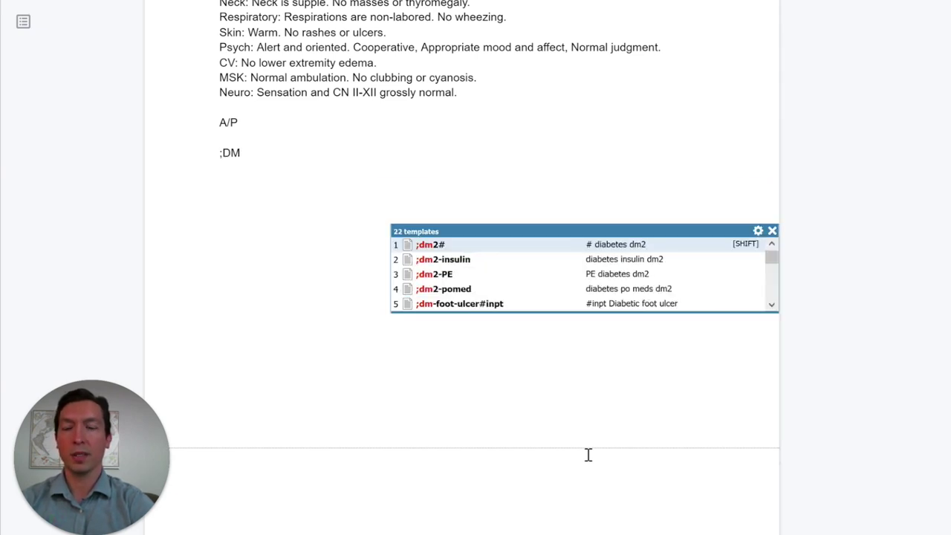
pyautogui.press('BackSpace')
pyautogui.press('BackSpace')
pyautogui.press('BackSpace')
pyautogui.write(';dm')
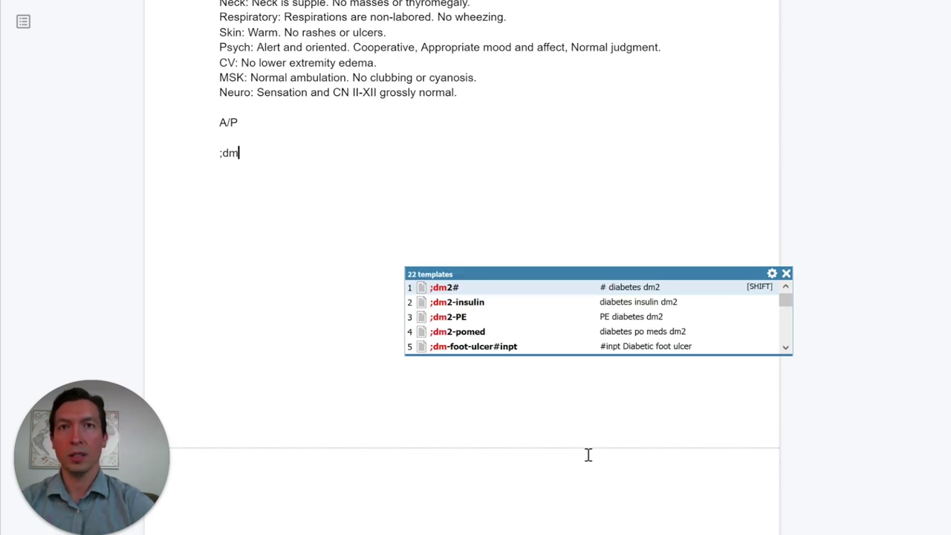
pyautogui.press('Return')
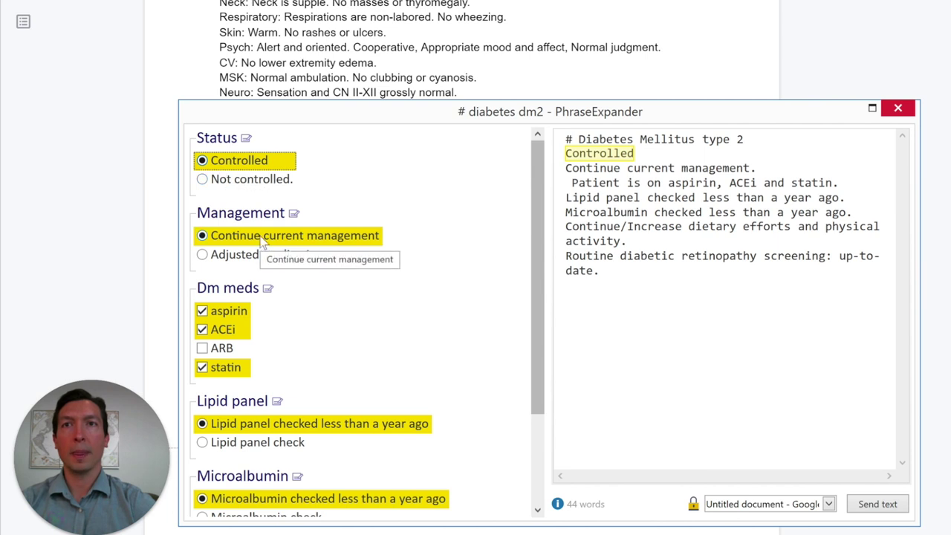
# - Set the ophthalmology screening to referred, include the monofilament test, and insert the diabetes plan into the note
pyautogui.scroll(-3, 364, 314)
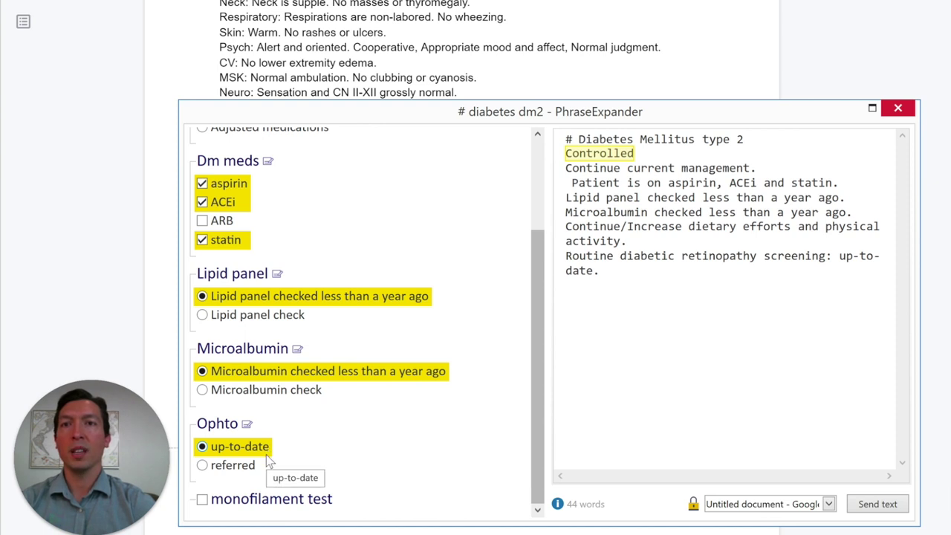
pyautogui.click(203, 467)
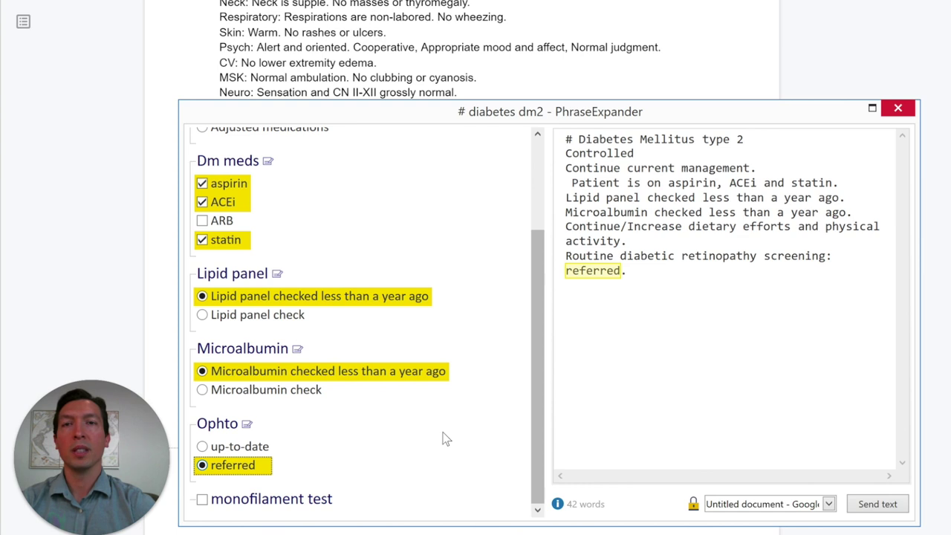
pyautogui.click(202, 501)
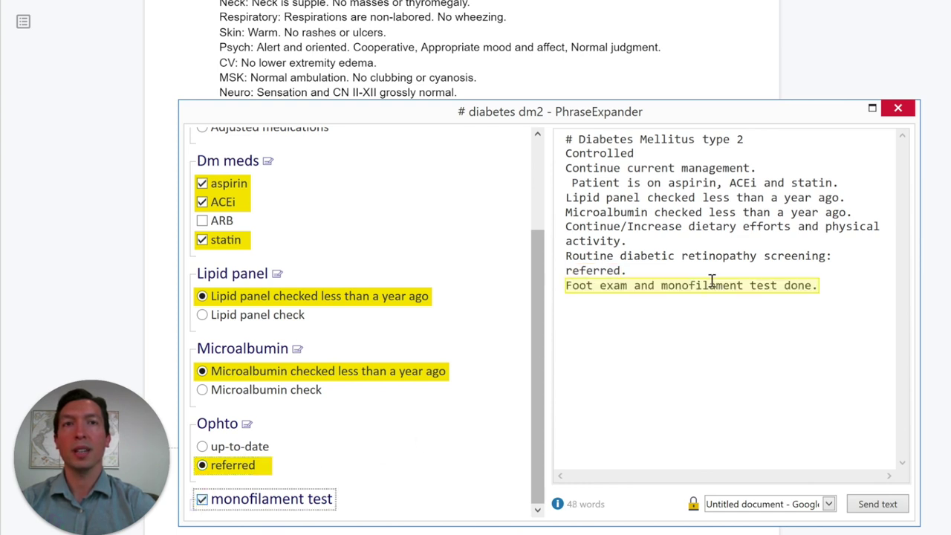
pyautogui.click(878, 504)
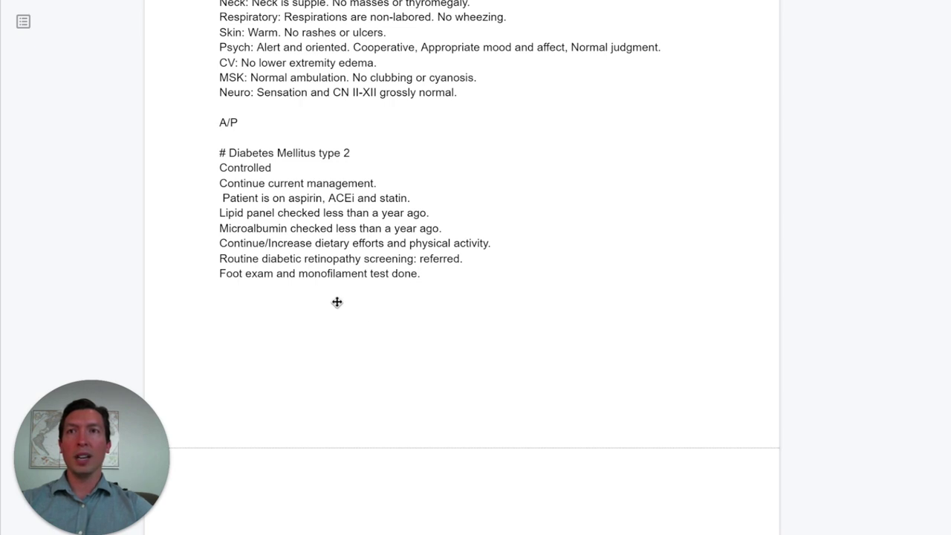
# - Insert the ;dm2-PE diabetes exam template with normal sensation on a new line below the Neuro exam finding
pyautogui.click(447, 127)
pyautogui.click(476, 95)
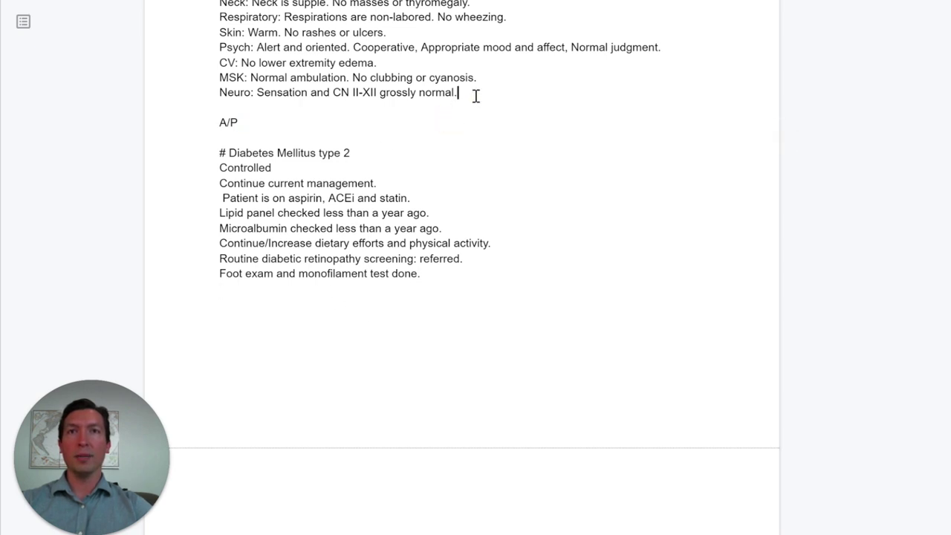
pyautogui.press('Return')
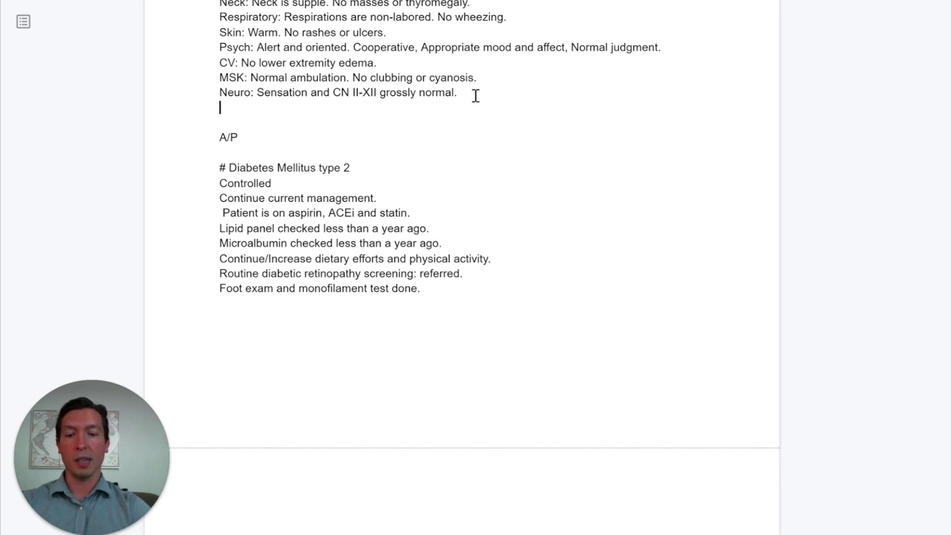
pyautogui.write(';')
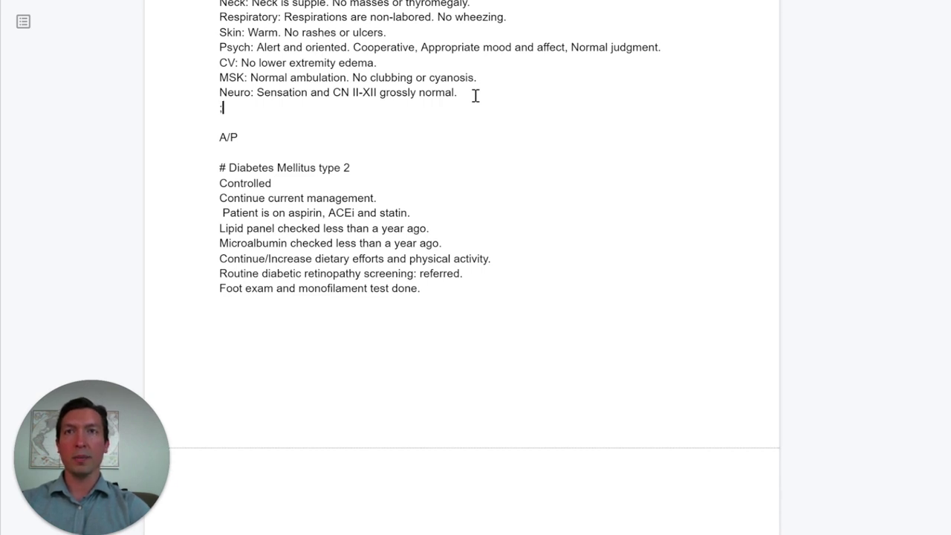
pyautogui.write('dm')
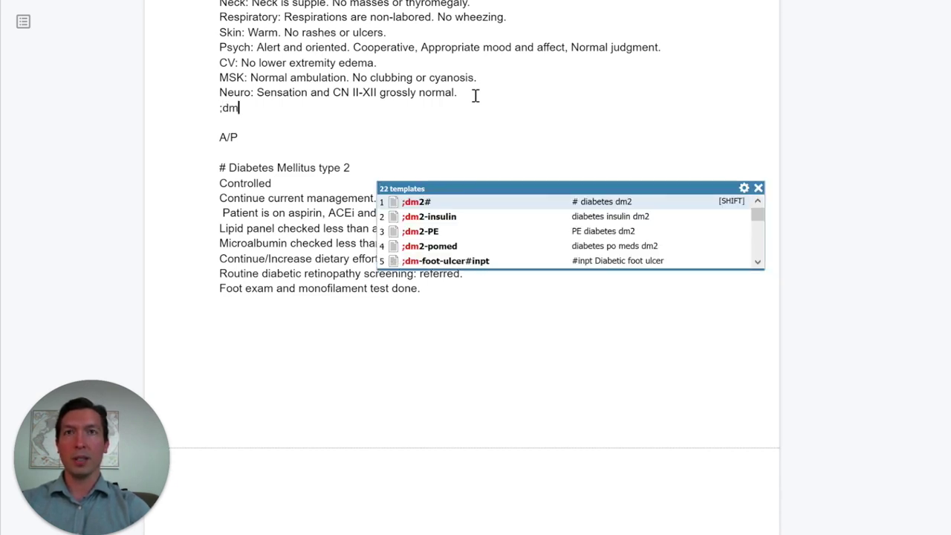
pyautogui.write('-pe')
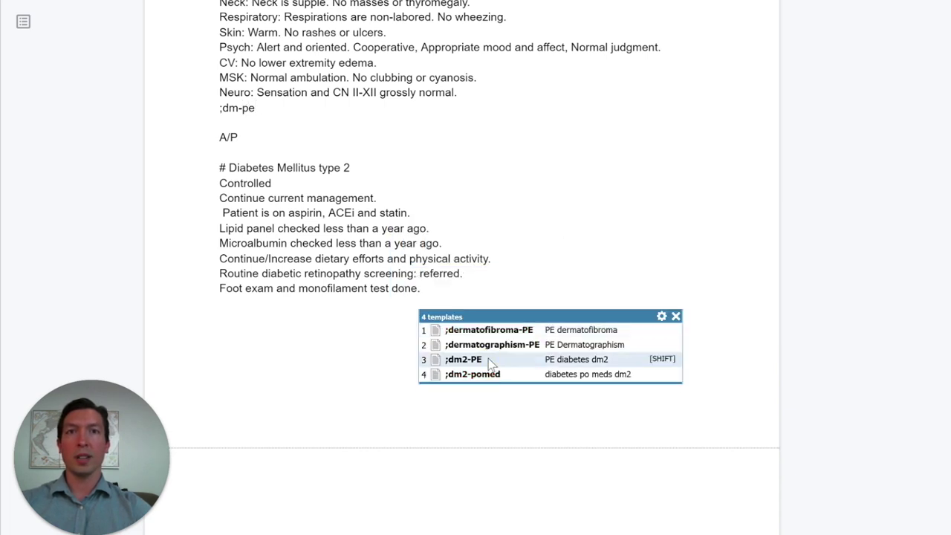
pyautogui.moveTo(491, 363)
pyautogui.press('shift')
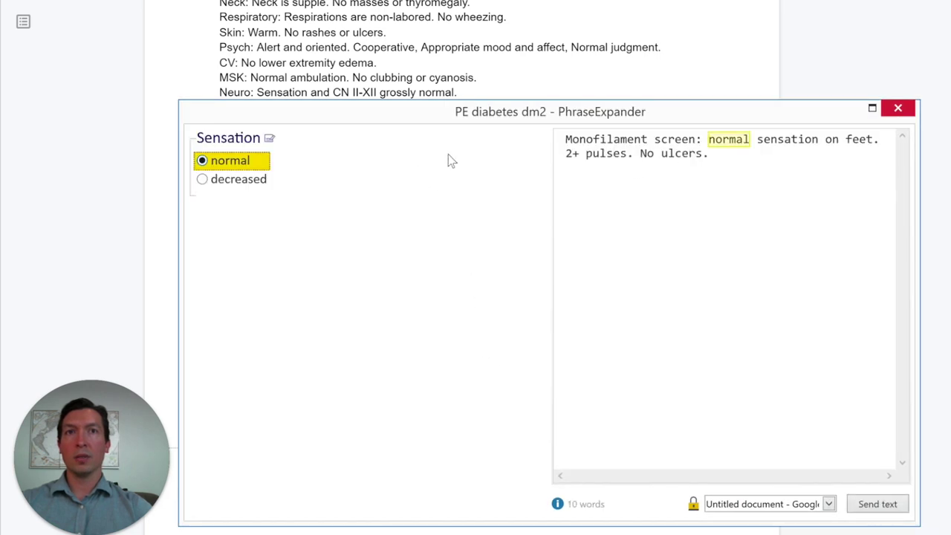
pyautogui.click(878, 505)
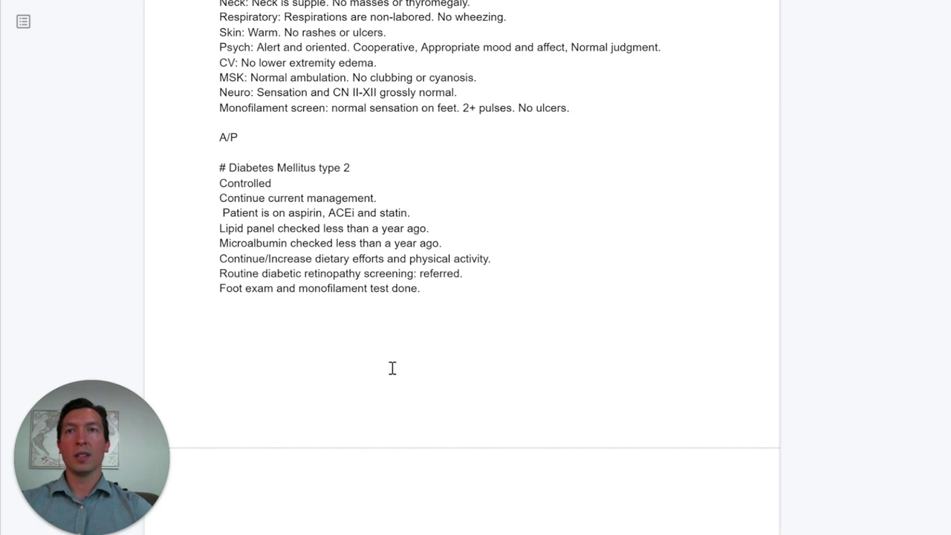
# - Insert the ;htn# hypertension plan below the diabetes plan, with status Not Controlled and meds Adjusted
pyautogui.click(303, 320)
pyautogui.write(';htn')
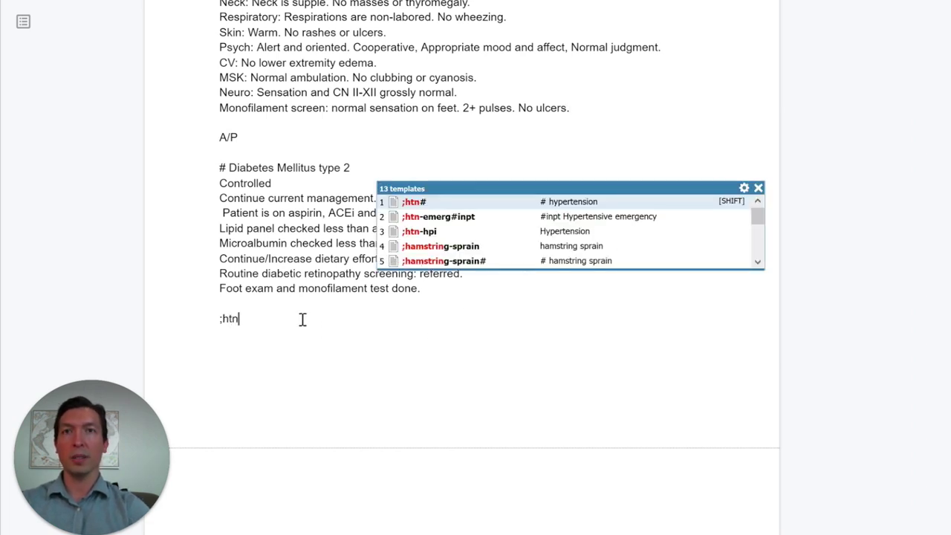
pyautogui.press('Return')
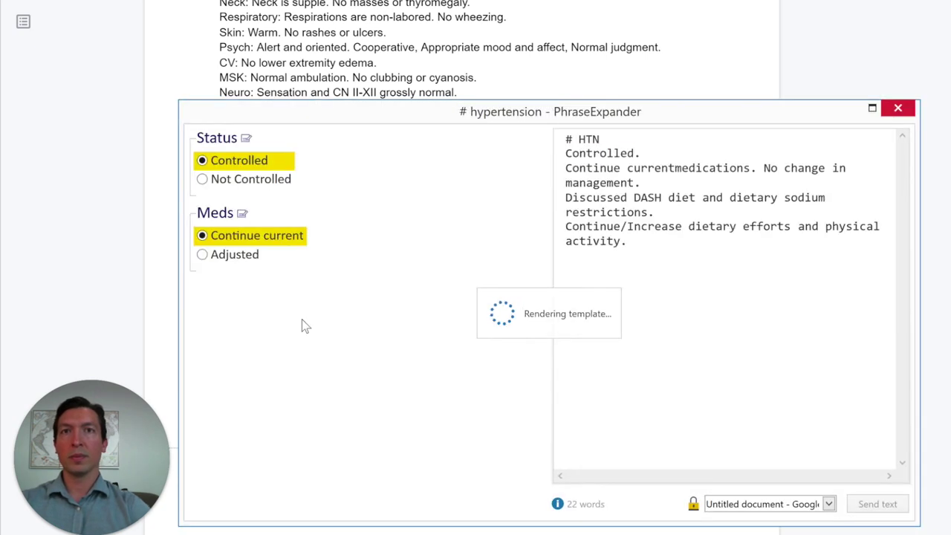
pyautogui.click(203, 181)
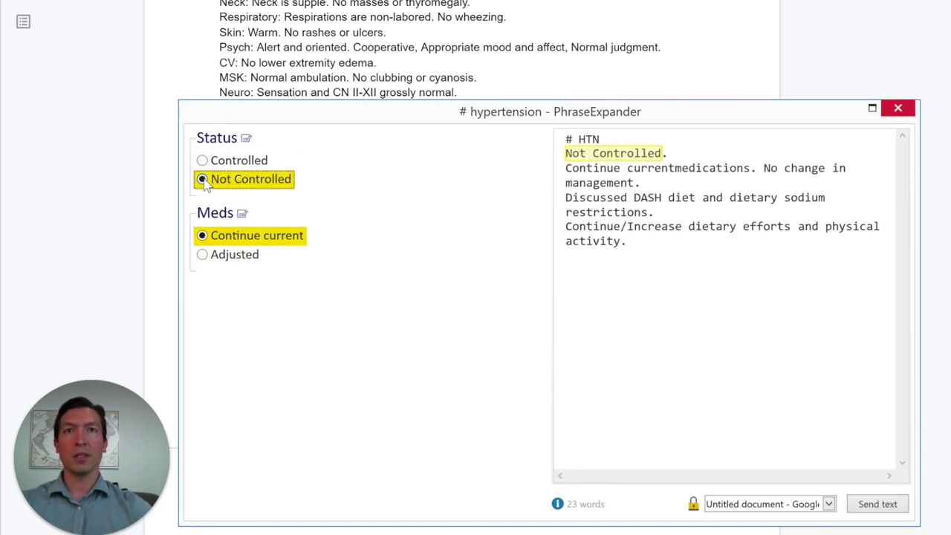
pyautogui.click(203, 256)
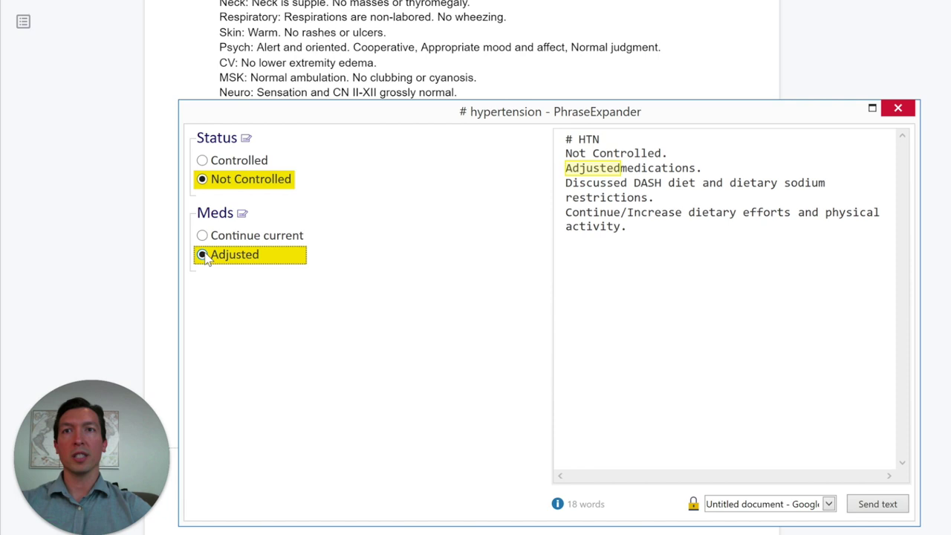
pyautogui.click(878, 504)
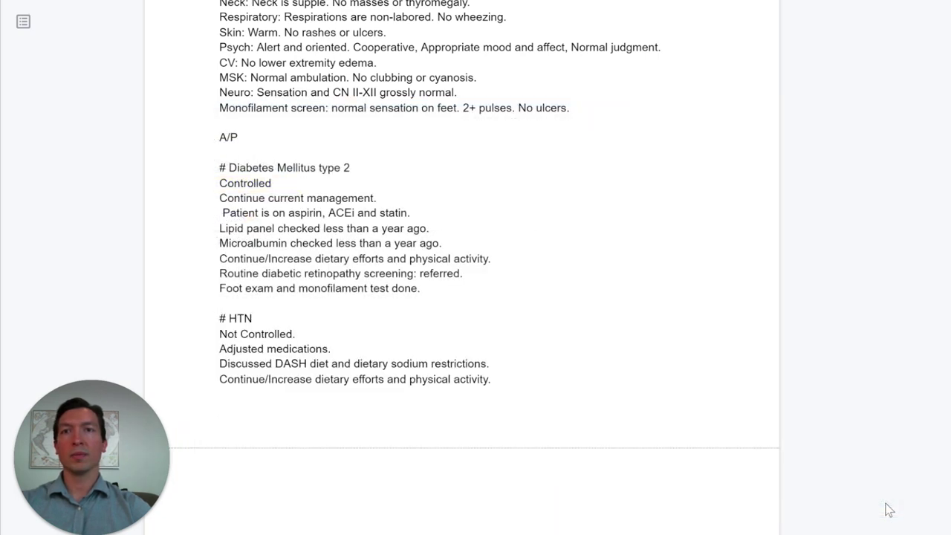
# - Insert the ;hld# hyperlipidemia plan template below the hypertension plan
pyautogui.scroll(-2, 888, 510)
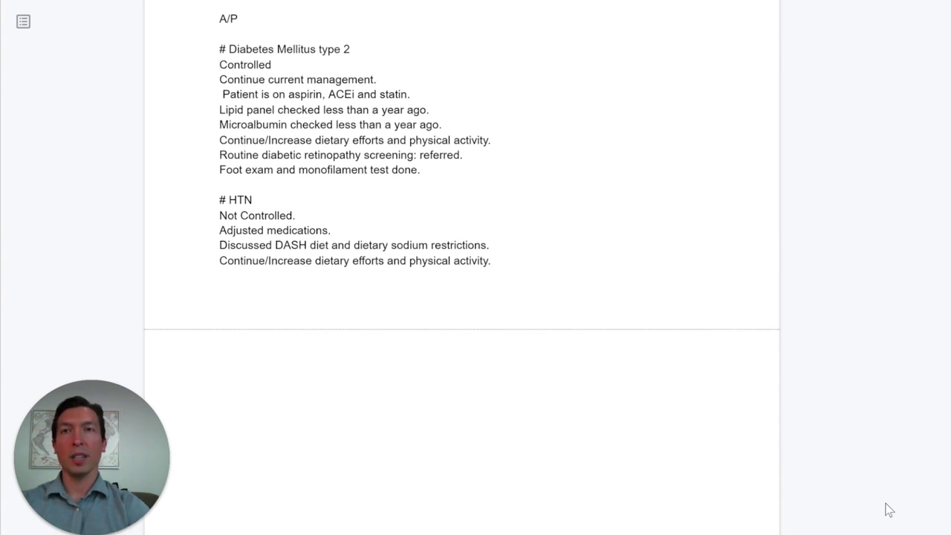
pyautogui.write(';hld')
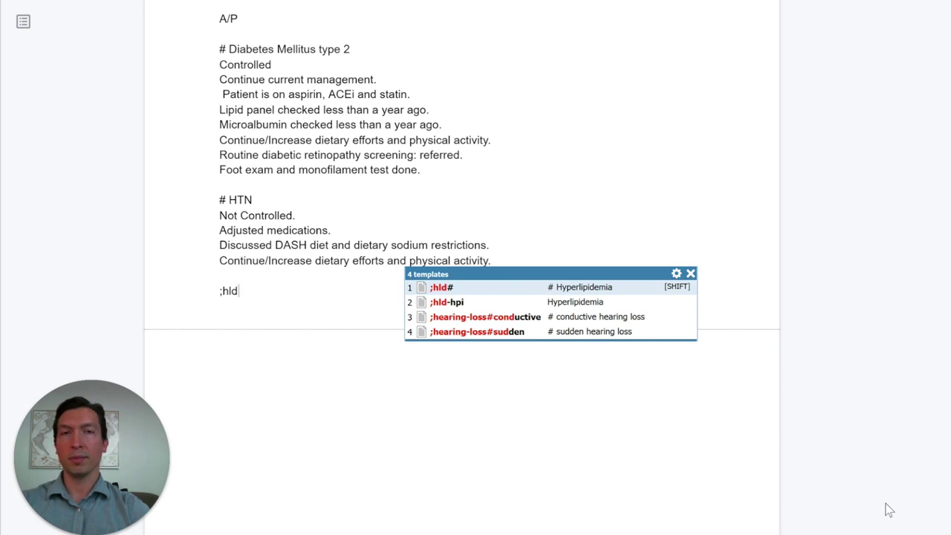
pyautogui.press('shift')
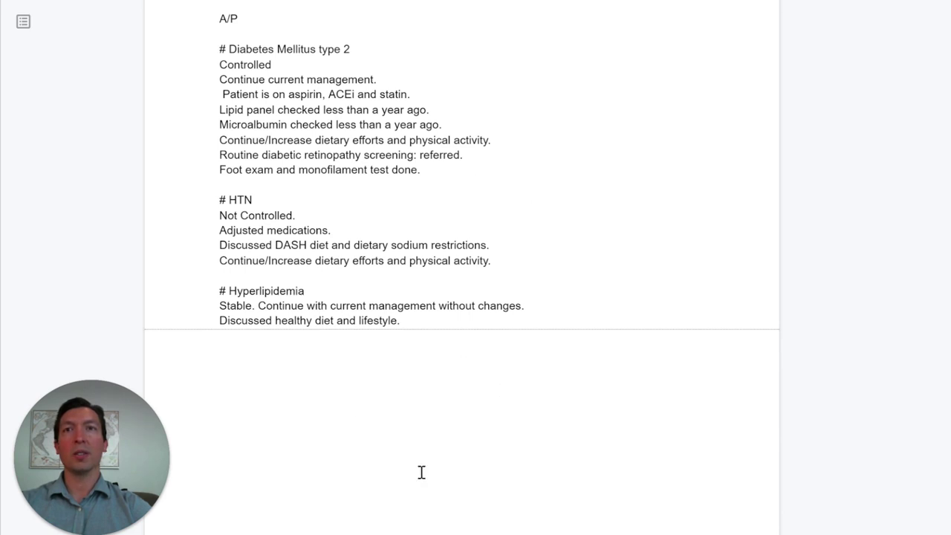
# - Add a Message heading below the hyperlipidemia plan, followed by a blank line
pyautogui.press('Return')
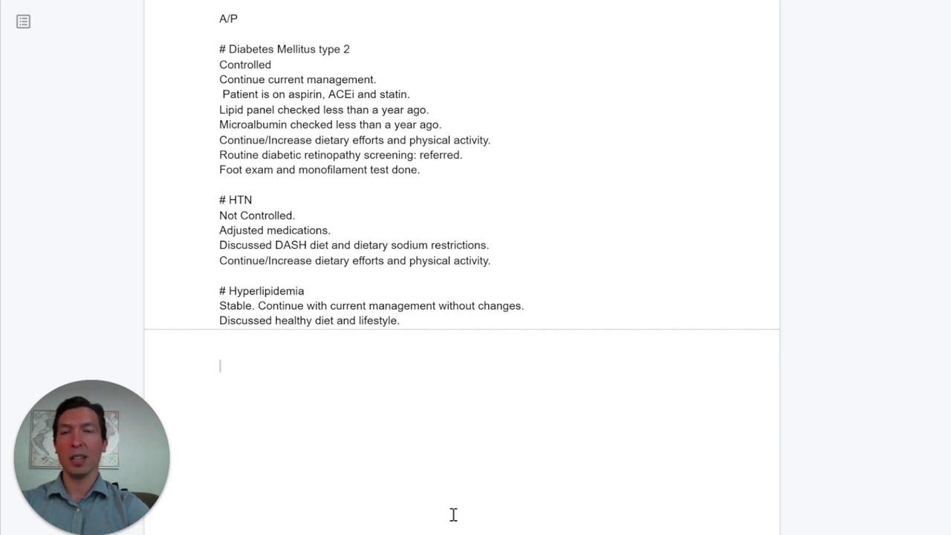
pyautogui.write('Message')
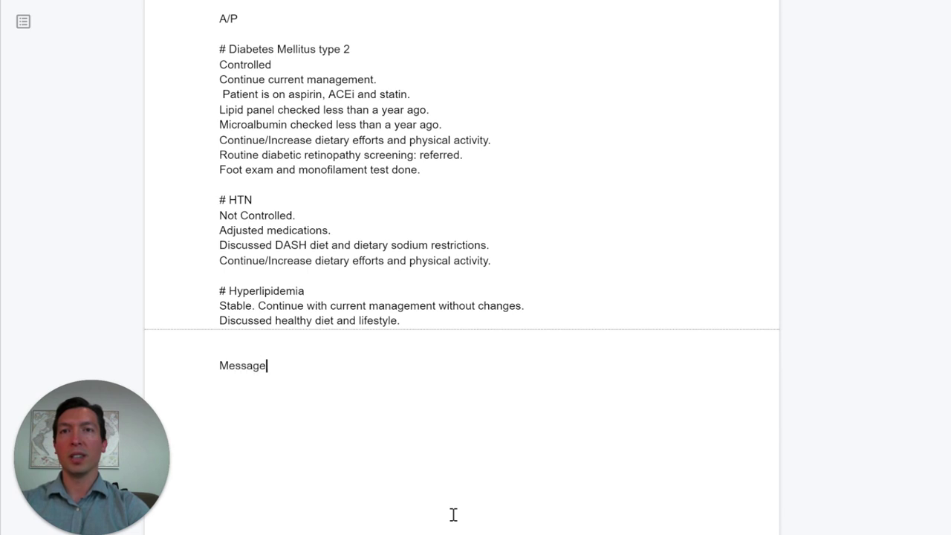
pyautogui.press('Return')
pyautogui.press('Return')
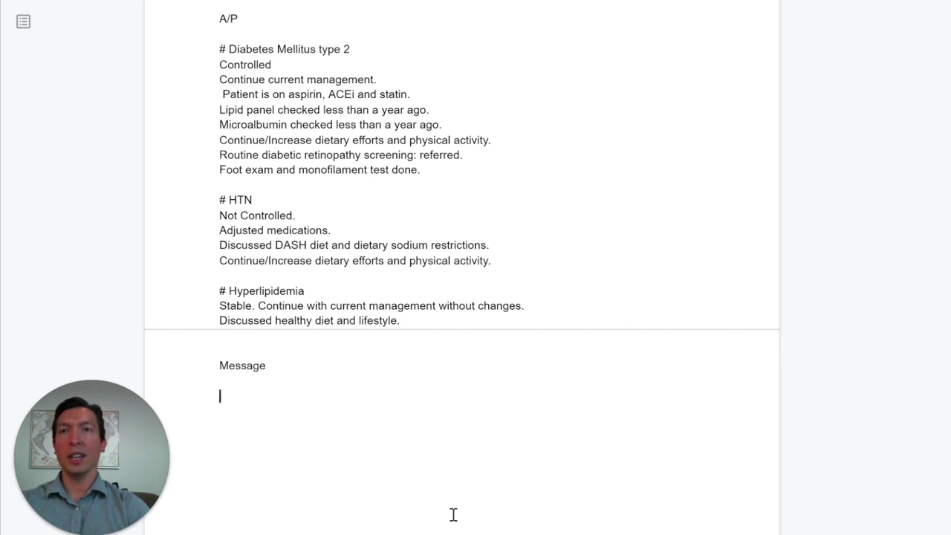
# - Insert the Spanish no-medication cholesterol lab message, ;lab-cholesterol-no_med-SP, under the Message heading
pyautogui.write(':')
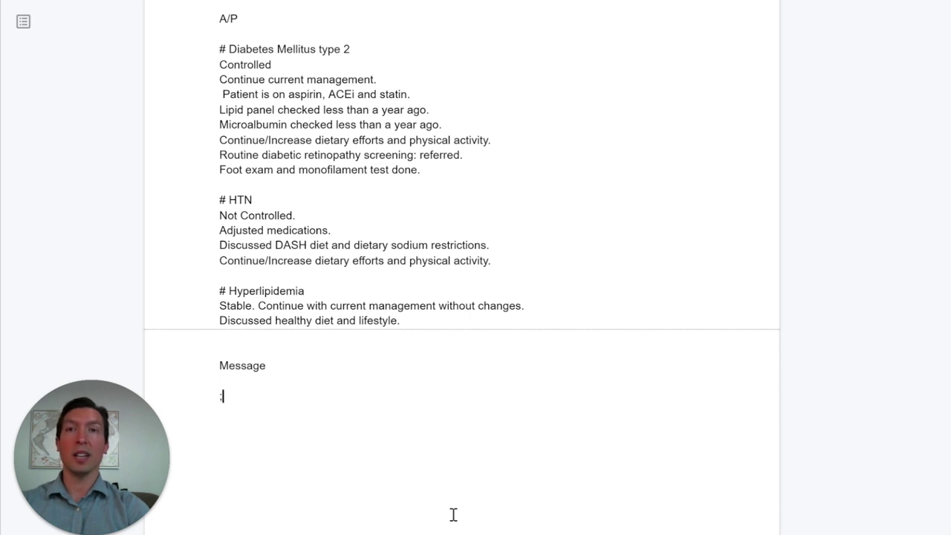
pyautogui.write('lab-chol')
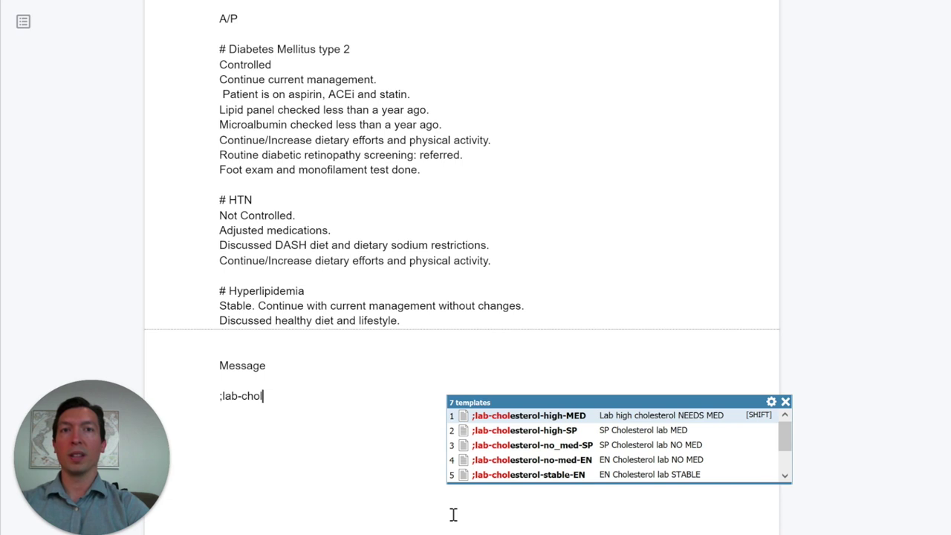
pyautogui.press('Down')
pyautogui.press('Down')
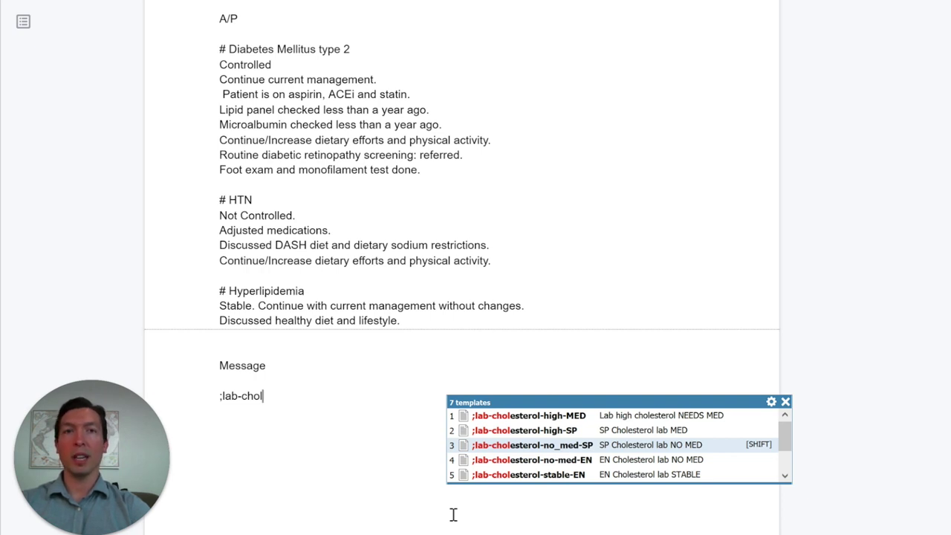
pyautogui.press('Escape')
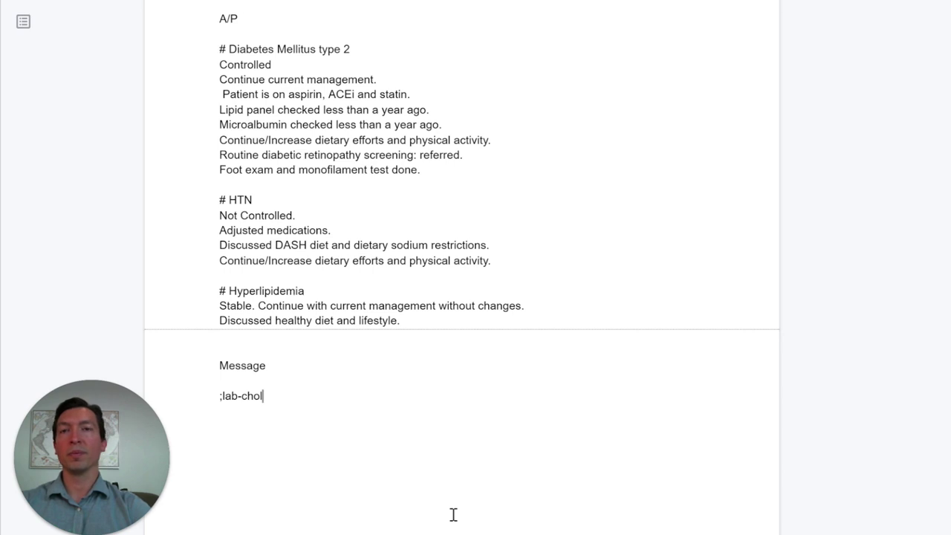
pyautogui.press('Tab')
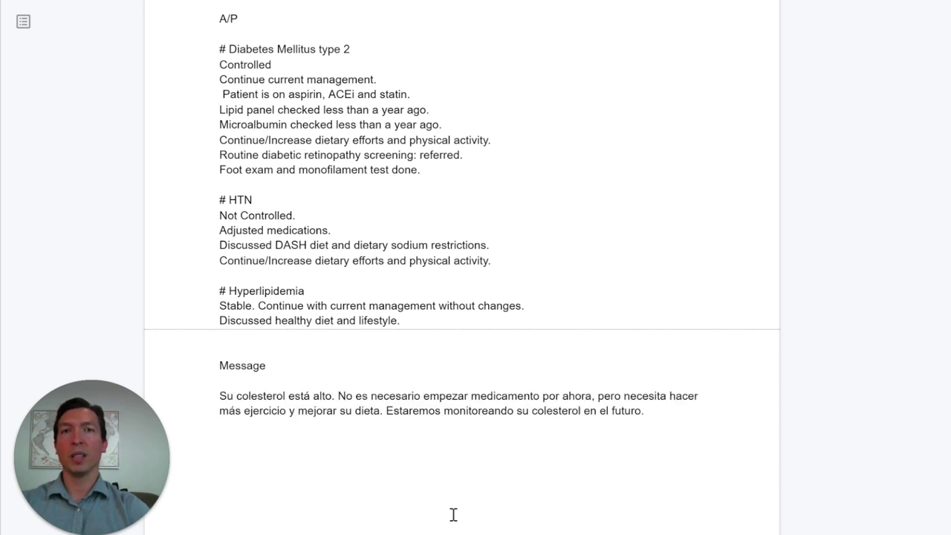
# - Insert the ;lab-nl-rest-SP Spanish message about the remaining normal labs as a separate paragraph below the cholesterol message
pyautogui.press('Return')
pyautogui.press('Return')
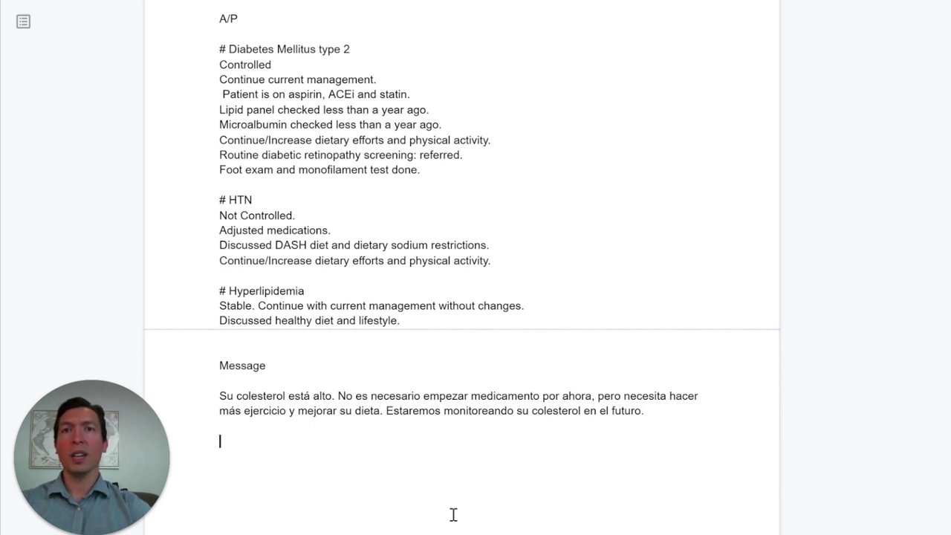
pyautogui.scroll(-3, 453, 515)
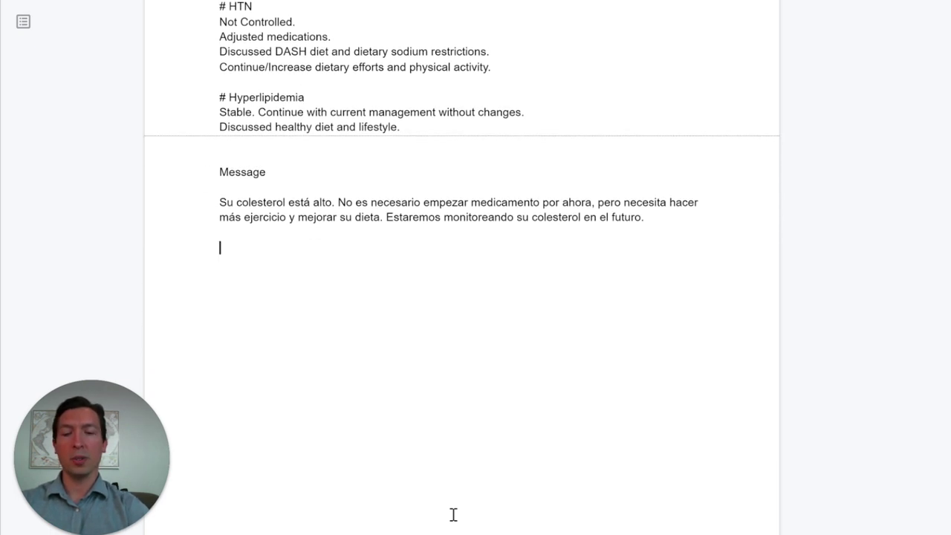
pyautogui.write(':')
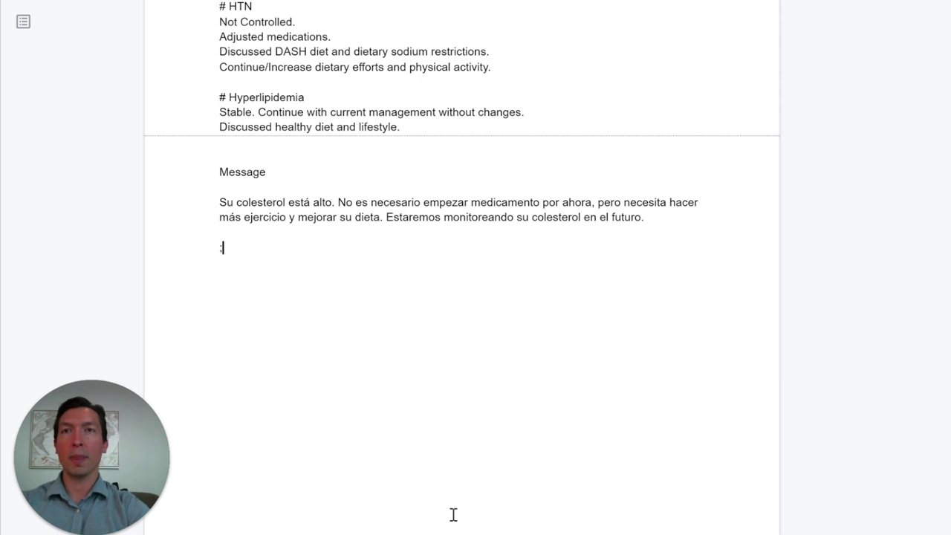
pyautogui.write('lab')
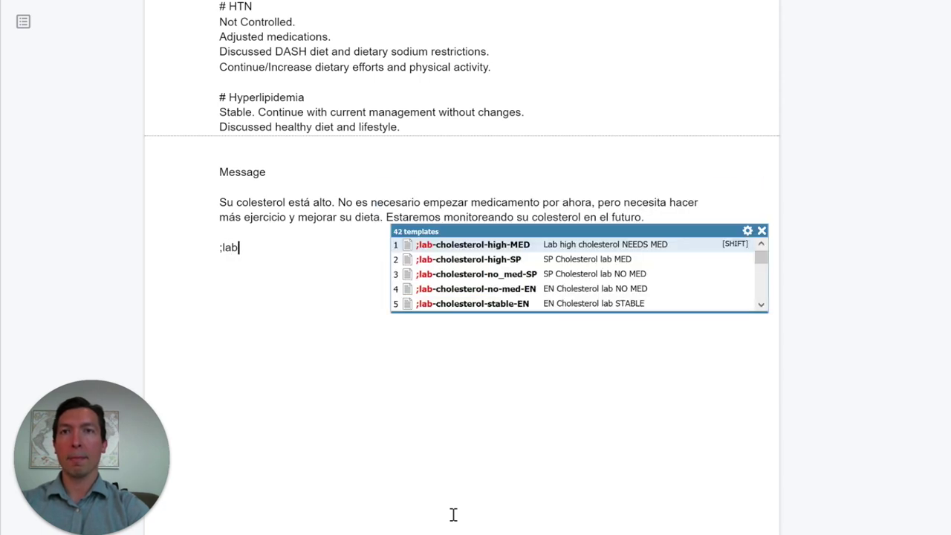
pyautogui.write('-nl')
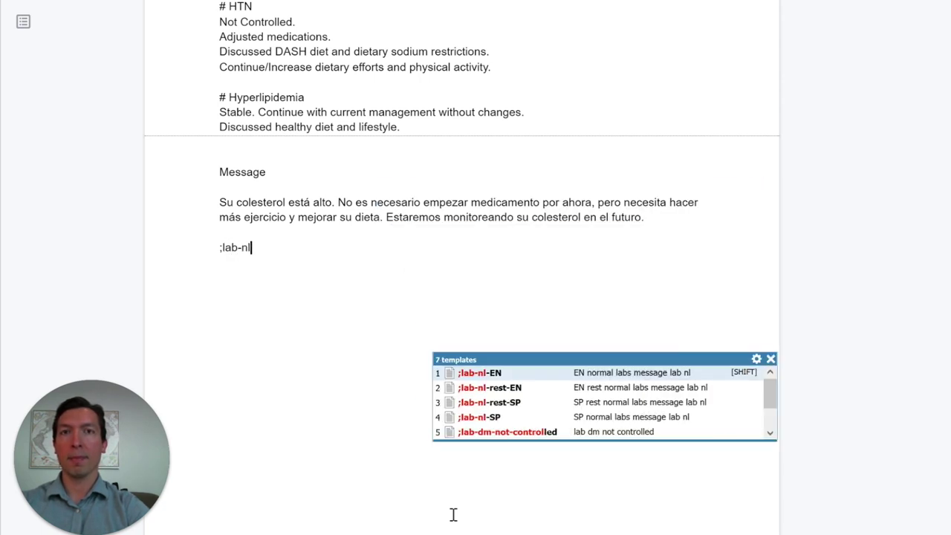
pyautogui.press('Down')
pyautogui.press('Down')
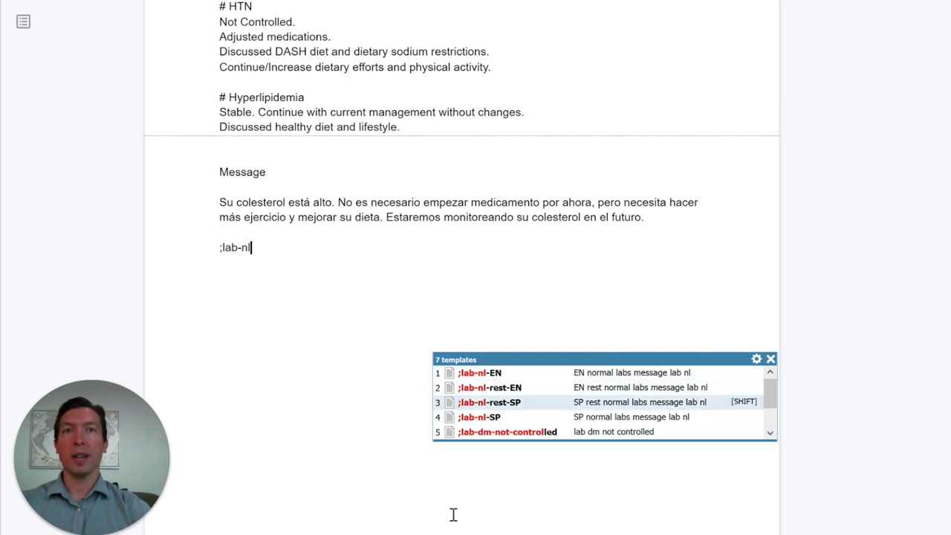
pyautogui.press('Escape')
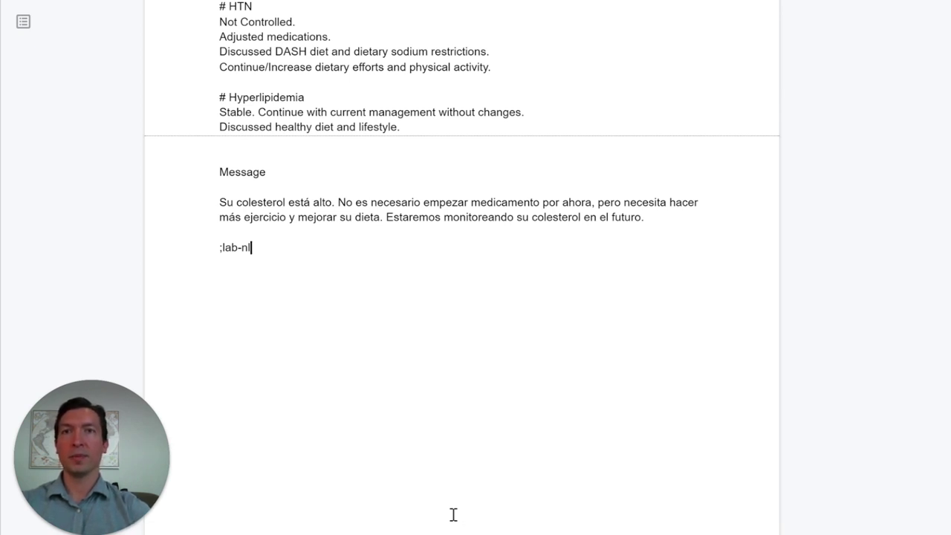
pyautogui.write('-rest-SP')
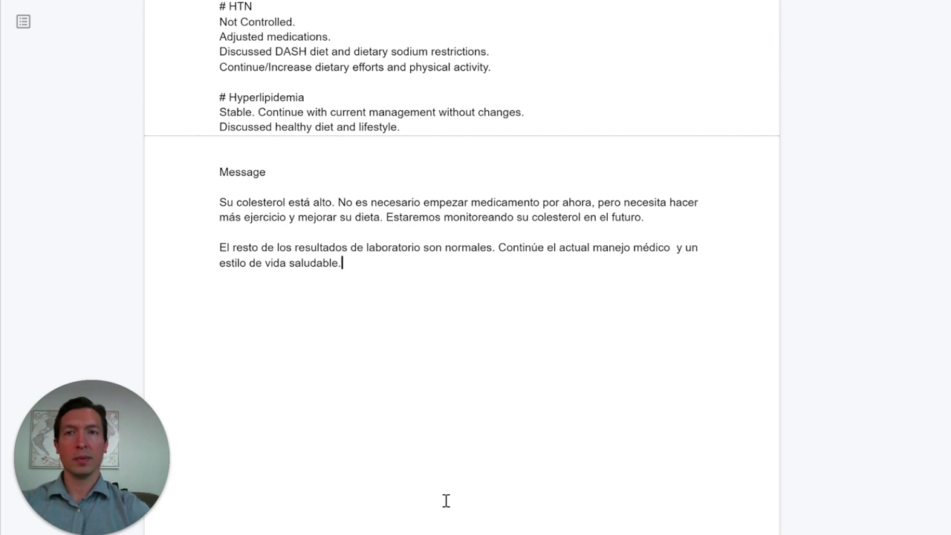
# - Add an HPI heading below the Spanish lab messages to start another note
pyautogui.press('Return')
pyautogui.press('Return')
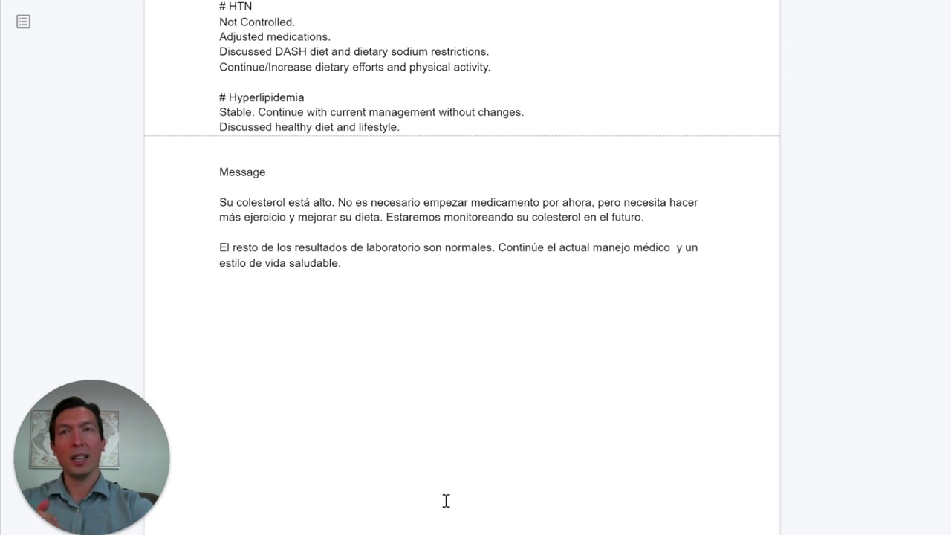
pyautogui.scroll(-2, 446, 501)
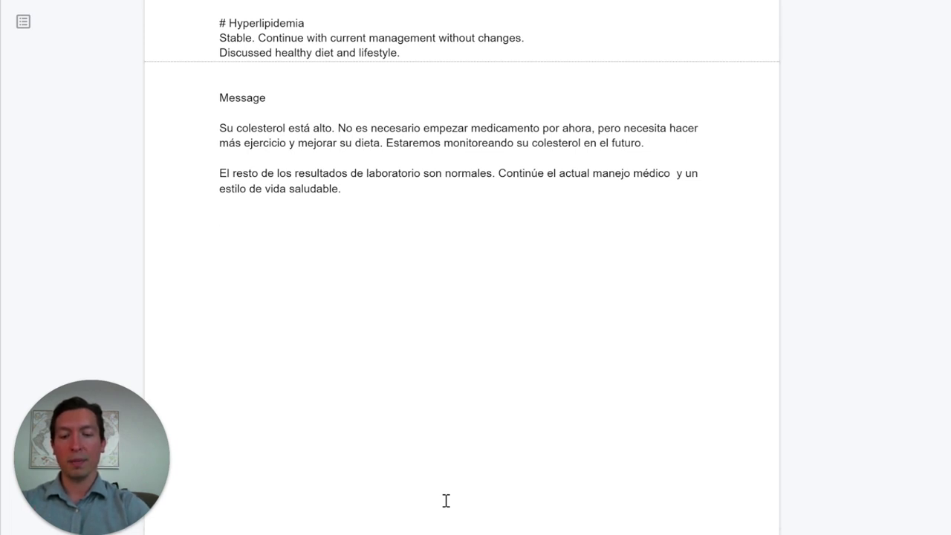
pyautogui.write('HPI')
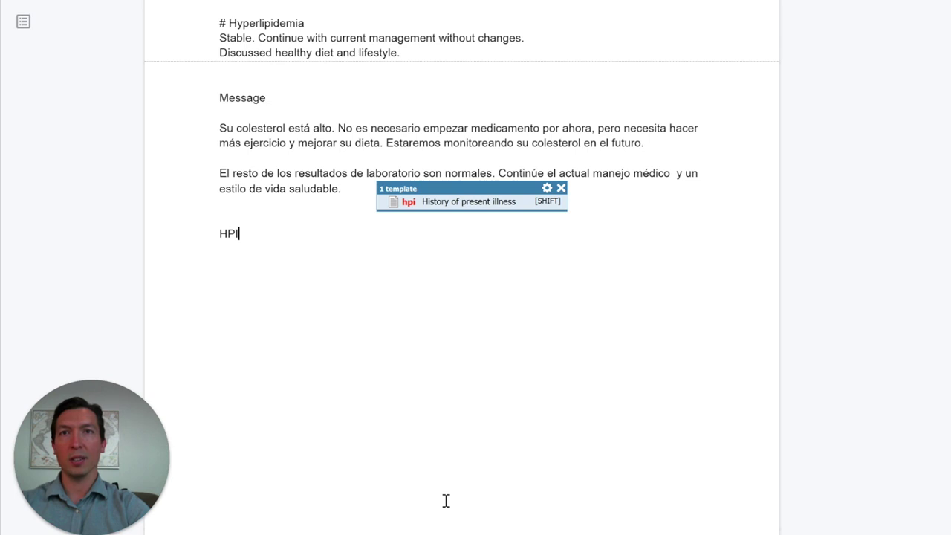
pyautogui.press('Return')
# - Open the ;rash template under the HPI heading, review its options from location to precipitating factors, and close it without inserting text
pyautogui.write(':')
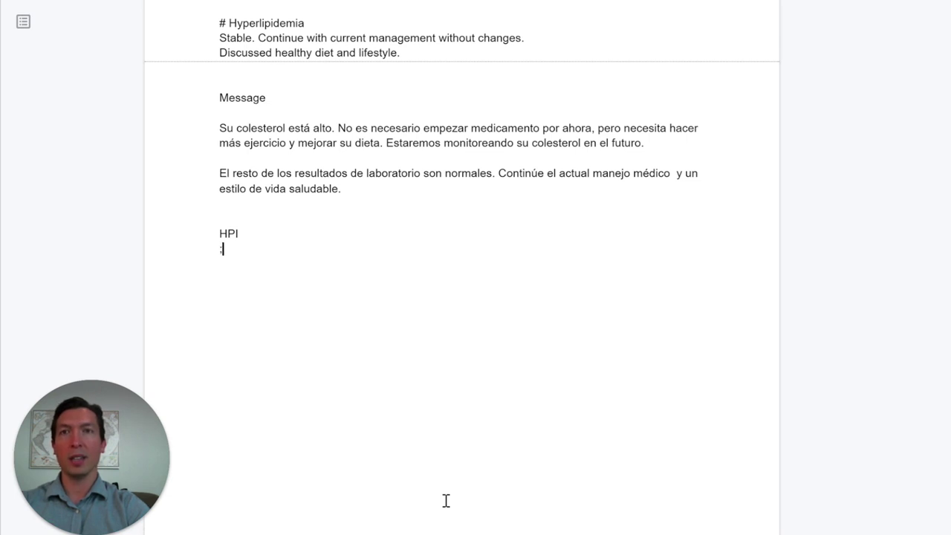
pyautogui.write('rash')
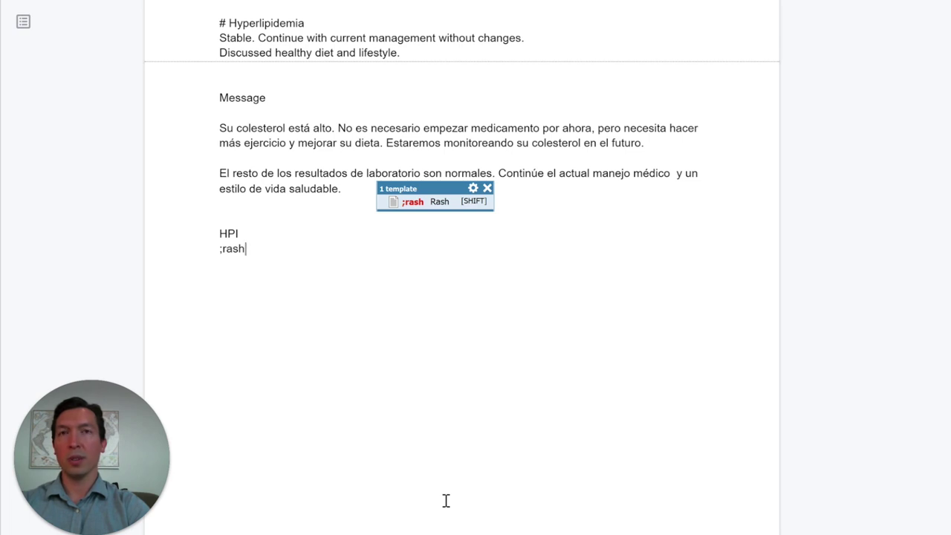
pyautogui.press('shift')
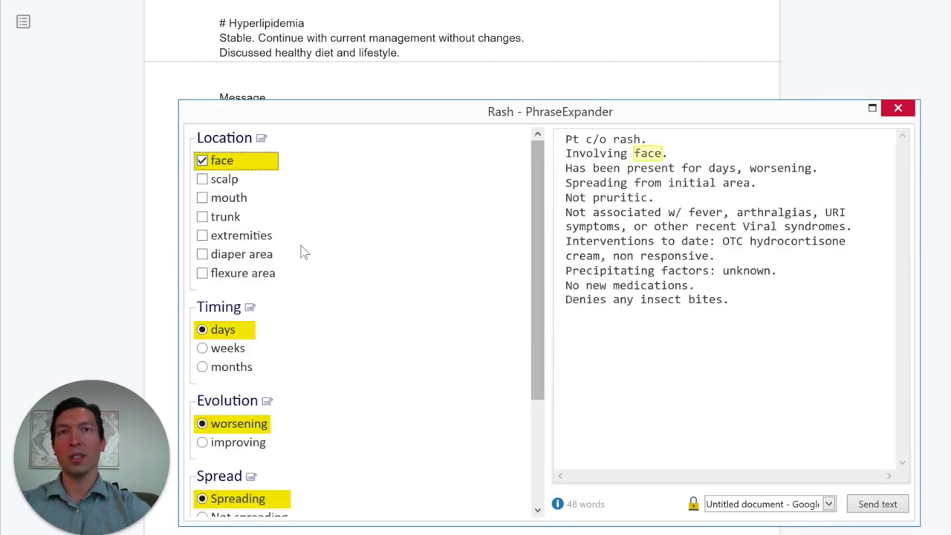
pyautogui.scroll(-1, 366, 426)
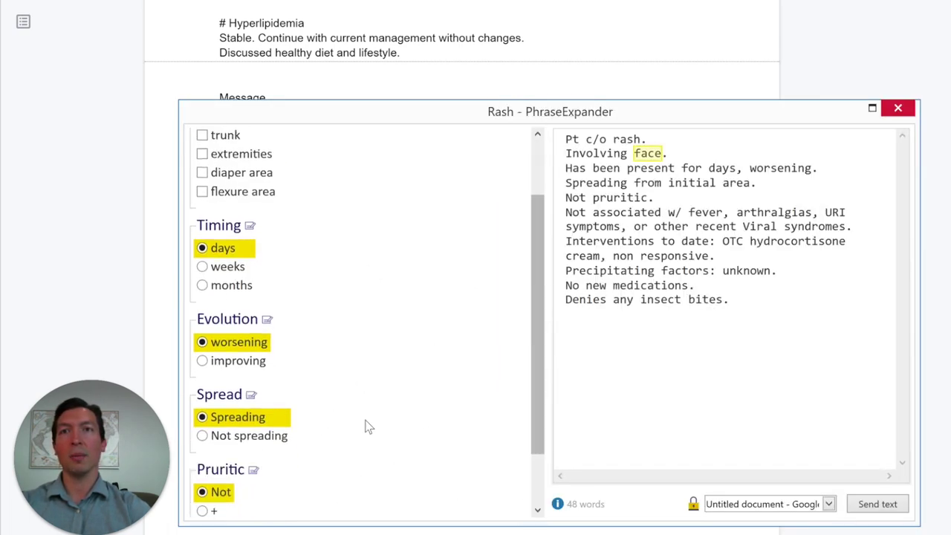
pyautogui.scroll(-1, 366, 427)
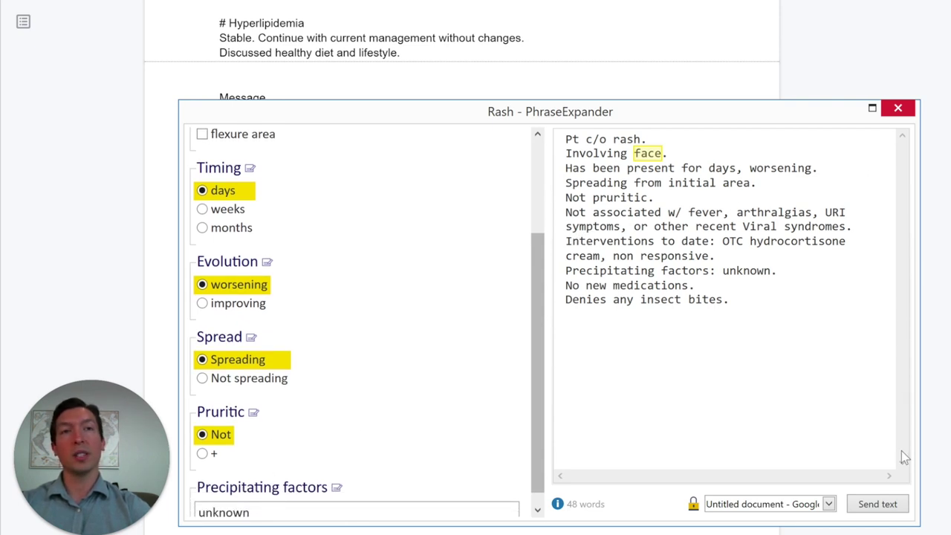
pyautogui.click(897, 108)
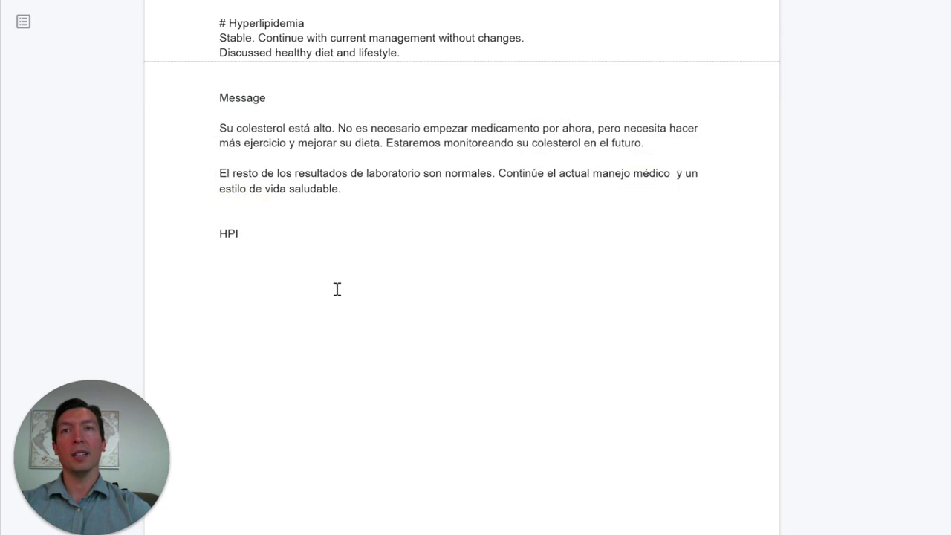
# - Try looking up the shingles template under the HPI heading with ;shigle and ;herpes, and clear the attempted abbreviations
pyautogui.press('Return')
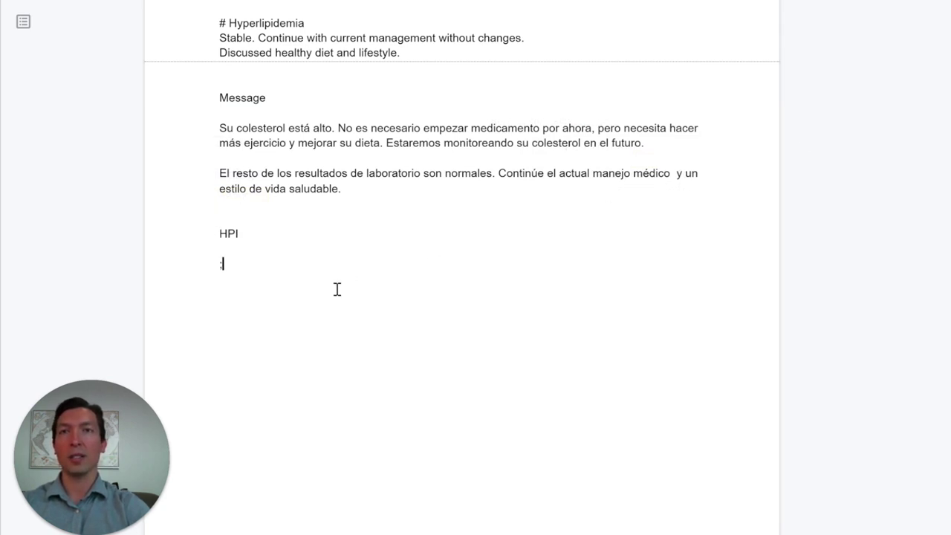
pyautogui.write('shigle')
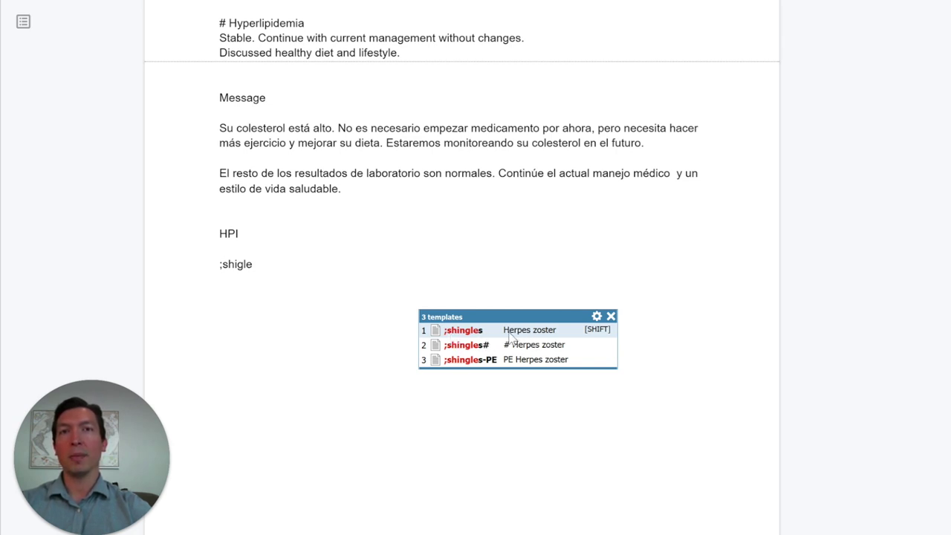
pyautogui.doubleClick(228, 263)
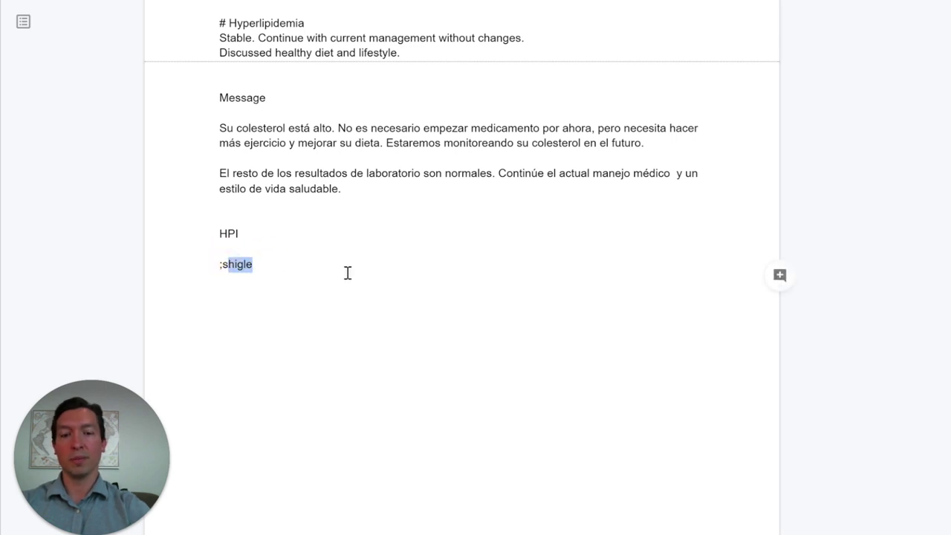
pyautogui.write('herpes')
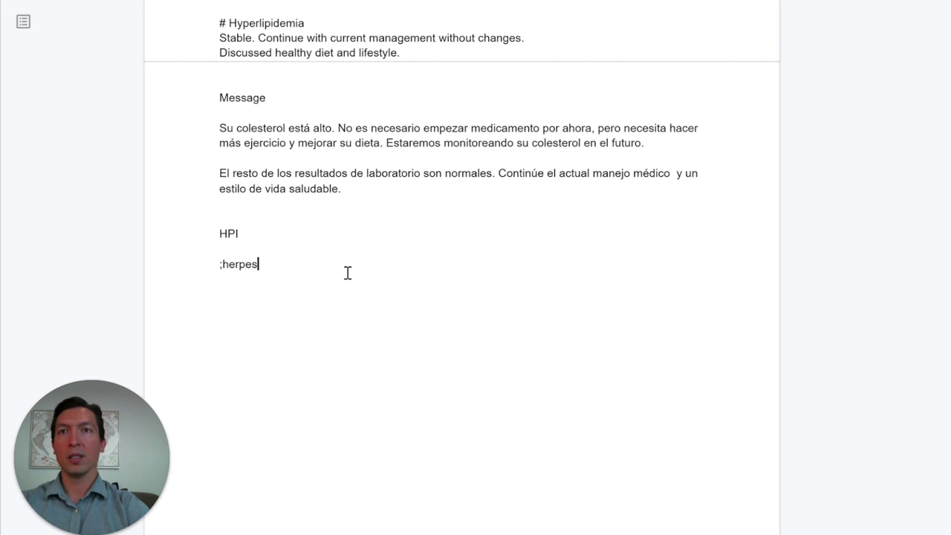
pyautogui.press('BackSpace')
pyautogui.press('BackSpace')
pyautogui.press('BackSpace')
pyautogui.press('BackSpace')
pyautogui.press('BackSpace')
pyautogui.press('BackSpace')
pyautogui.press('BackSpace')
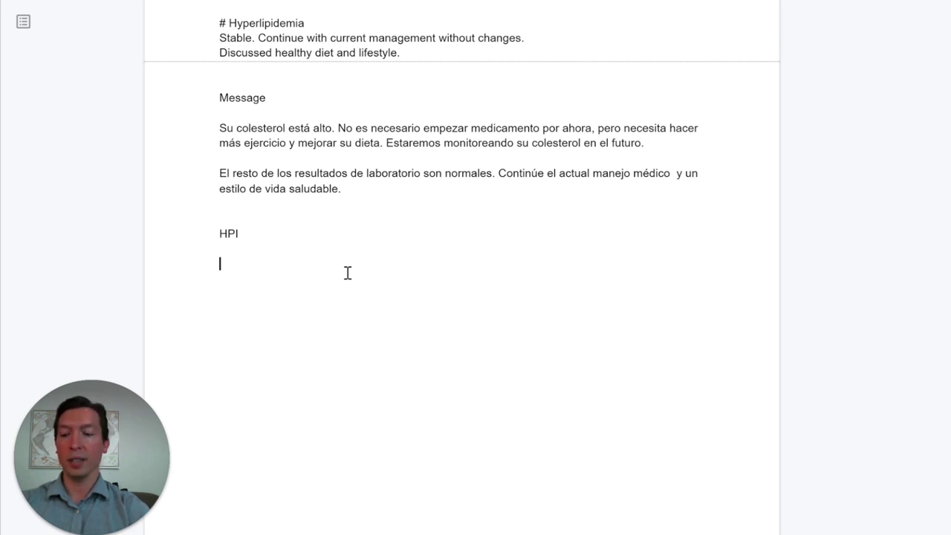
# - Search the template library for herpes and insert the ;shingles HPI under the HPI heading with location left upper back
pyautogui.hotkey('ctrl', 'e')
pyautogui.write('hep')
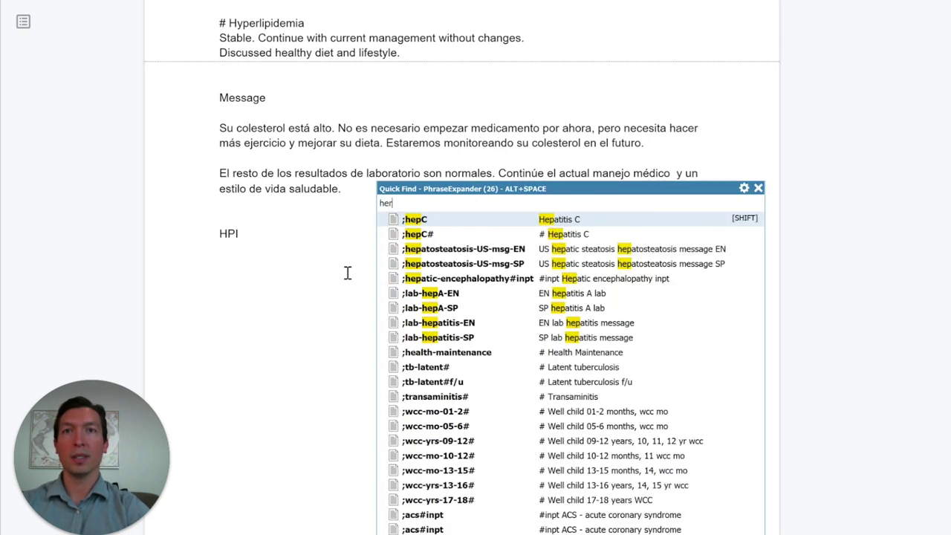
pyautogui.write('rpes')
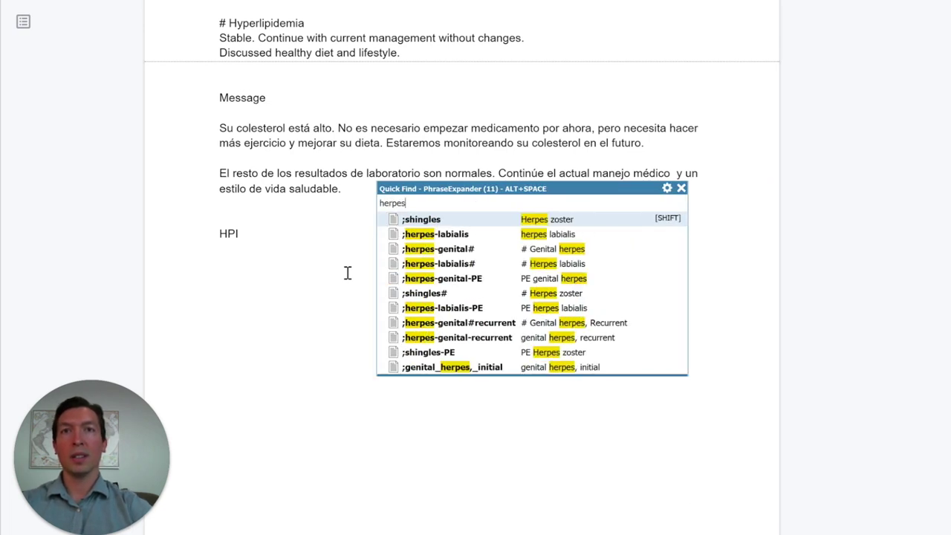
pyautogui.moveTo(428, 223)
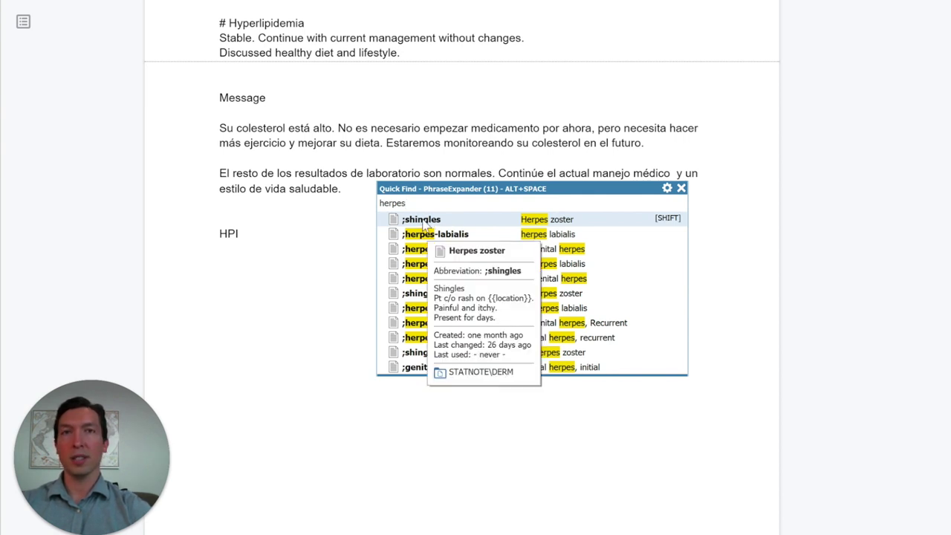
pyautogui.click(423, 224)
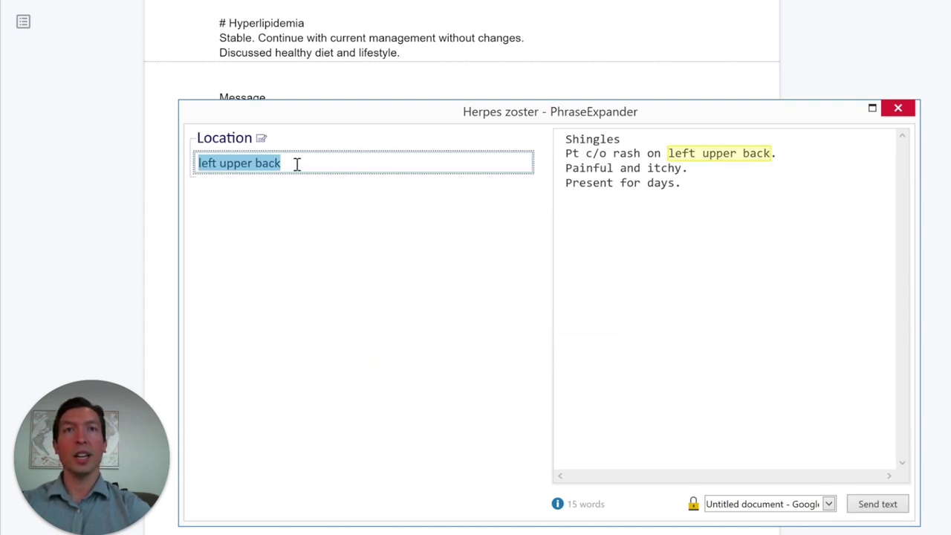
pyautogui.click(882, 503)
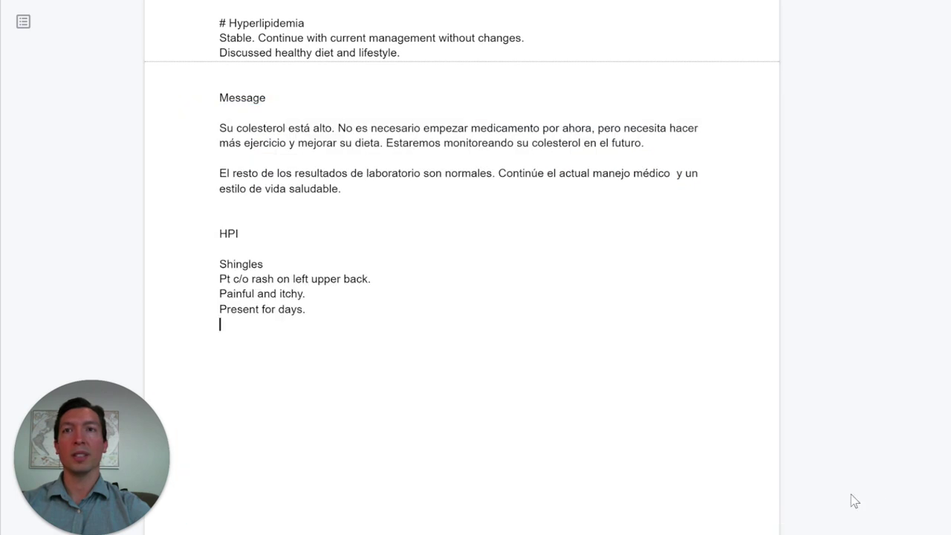
# - Add a PE heading below the shingles HPI and insert the ;pe-adult-xshort-(no-touch) exam template under it
pyautogui.press('Return')
pyautogui.write('PE')
pyautogui.press('Return')
pyautogui.press('Return')
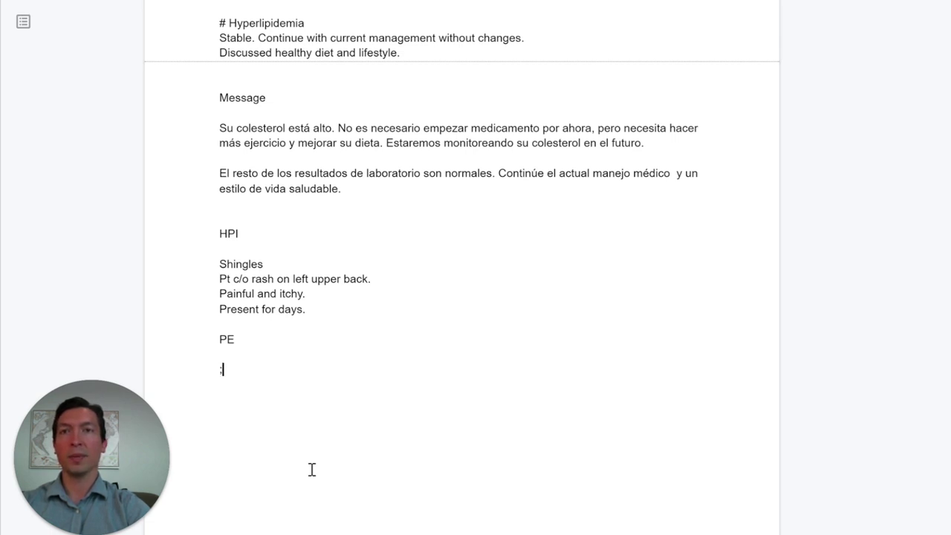
pyautogui.write(';pe-ad')
pyautogui.press('Down')
pyautogui.press('Down')
pyautogui.press('Down')
pyautogui.press('Return')
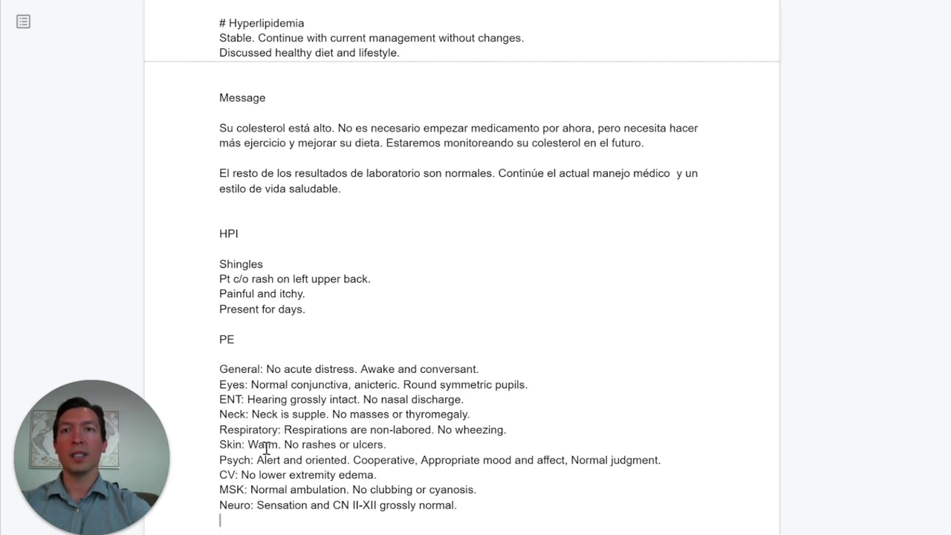
# - Remove "No rashes or ulcers." from the Skin line of the shingles exam, keeping the Psych entry on its own line
pyautogui.moveTo(285, 444); pyautogui.dragTo(452, 446)
pyautogui.press('BackSpace')
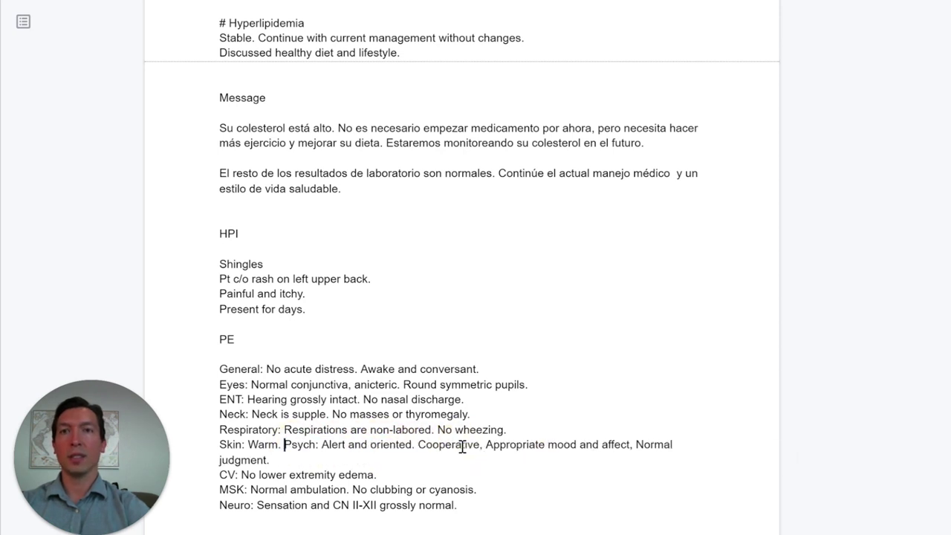
pyautogui.press('Return')
pyautogui.write(': Warm.  :')
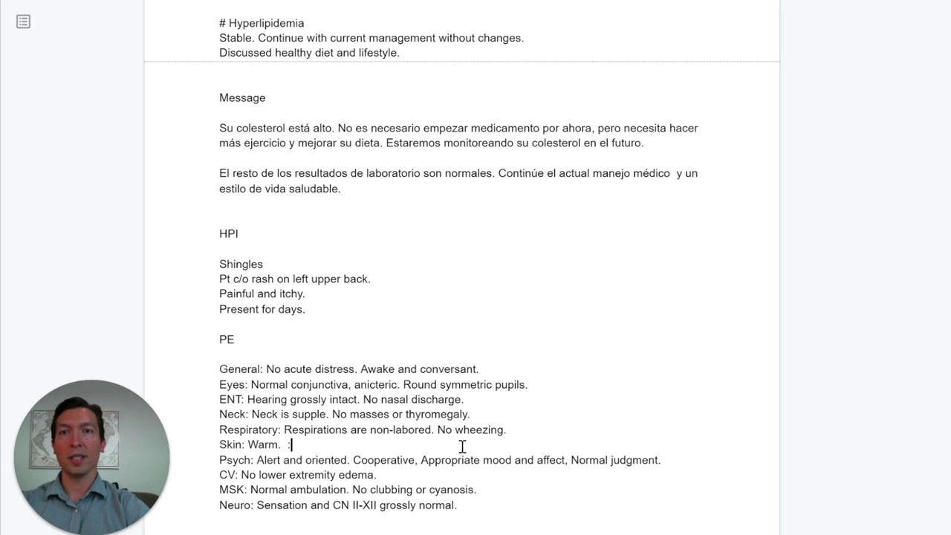
# - Insert the ;shingles-PE finding after "Warm." in the Skin line, with location left trunk
pyautogui.press('BackSpace')
pyautogui.write(';')
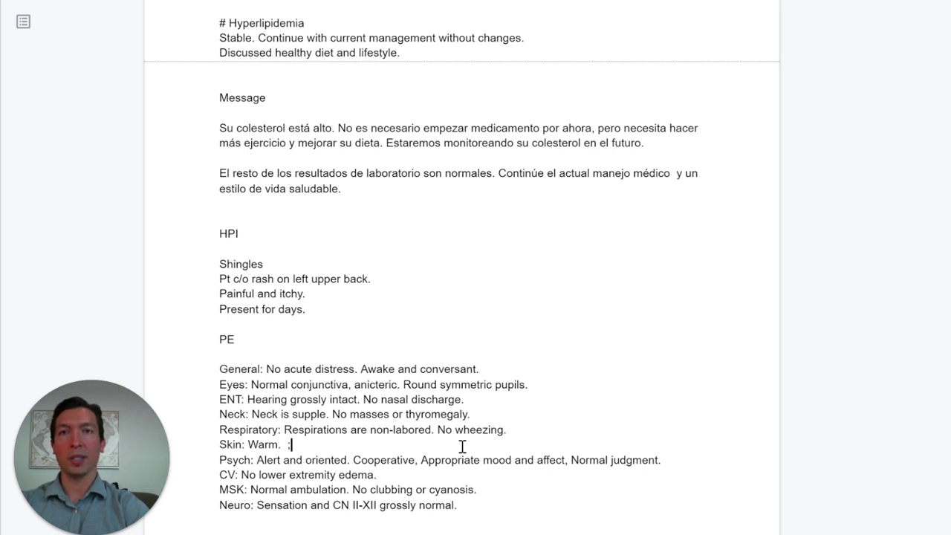
pyautogui.write('shing')
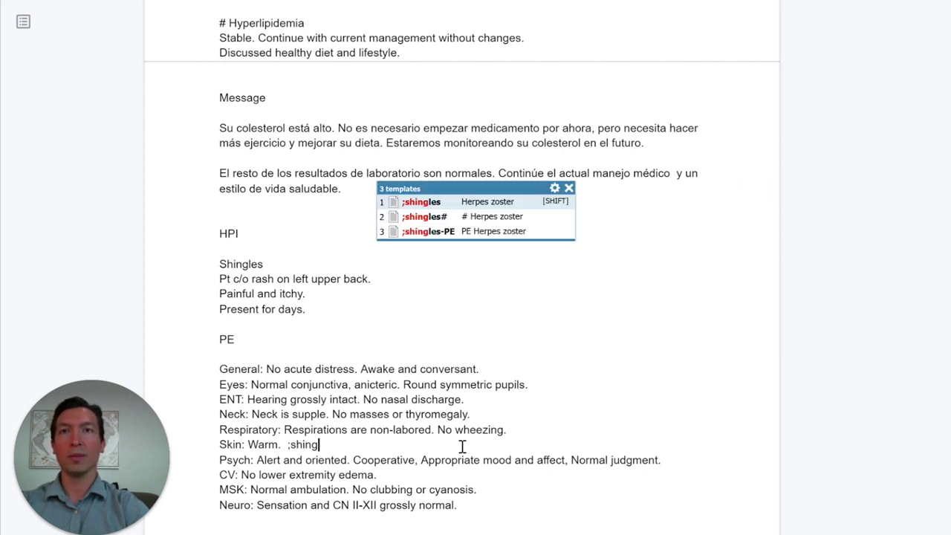
pyautogui.press('Down')
pyautogui.press('Down')
pyautogui.press('Return')
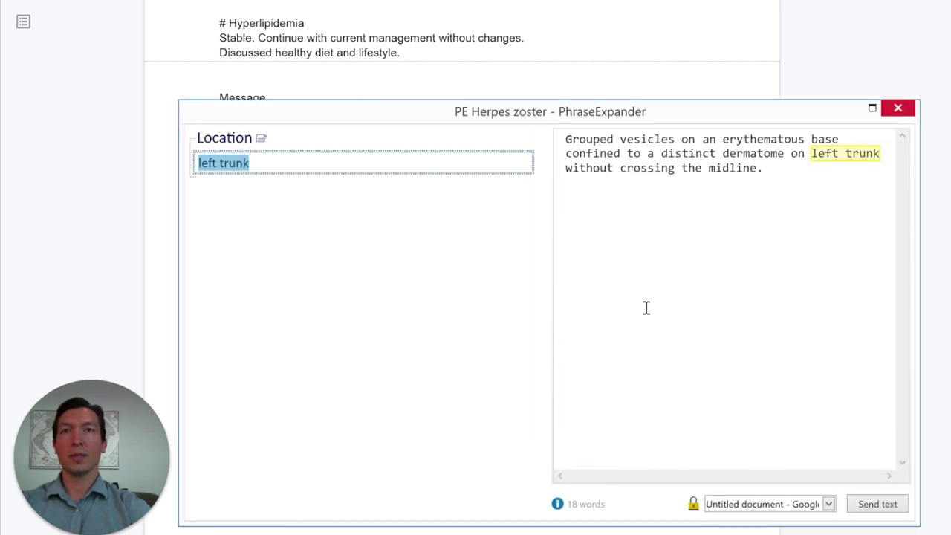
pyautogui.moveTo(473, 115); pyautogui.dragTo(493, 87)
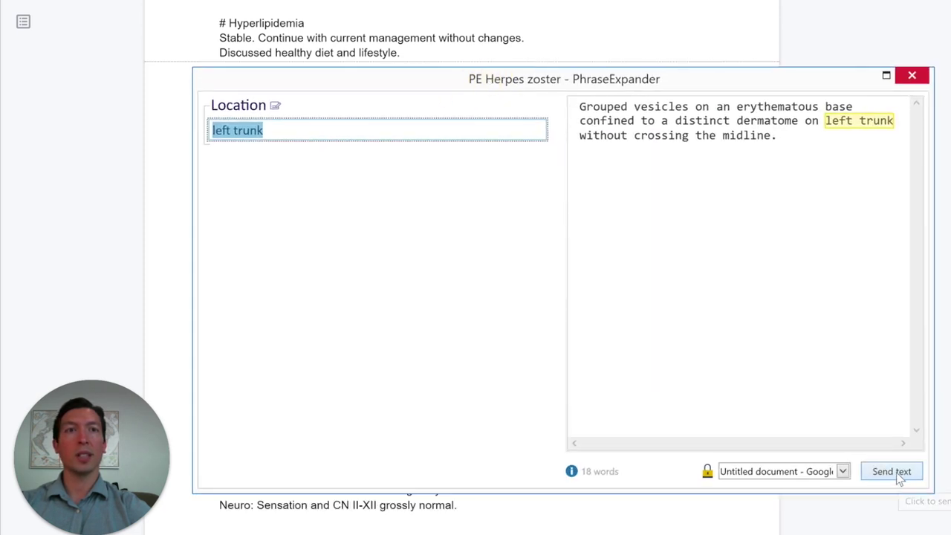
pyautogui.click(894, 472)
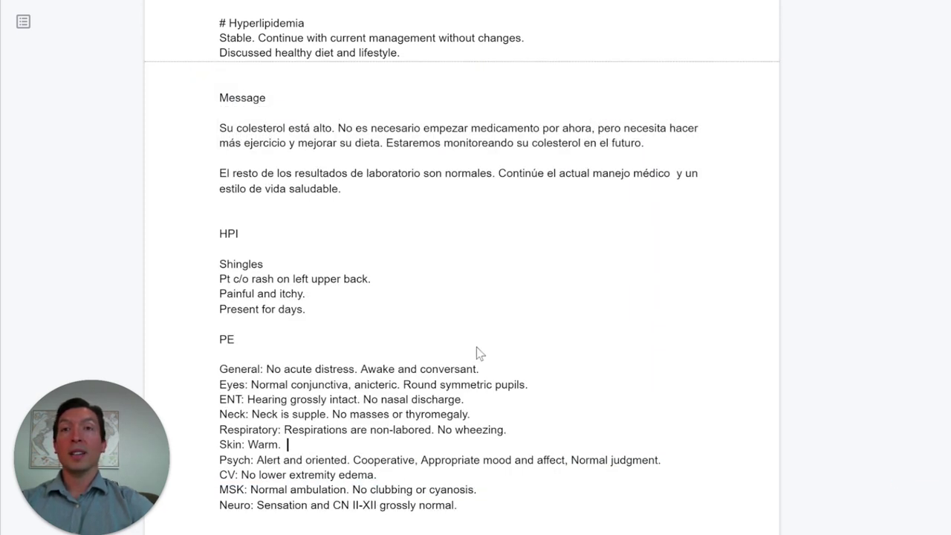
# - Add an A/P heading below the shingles exam and insert the ;shingles# Herpes zoster plan under it
pyautogui.scroll(-2, 376, 433)
pyautogui.click(333, 412)
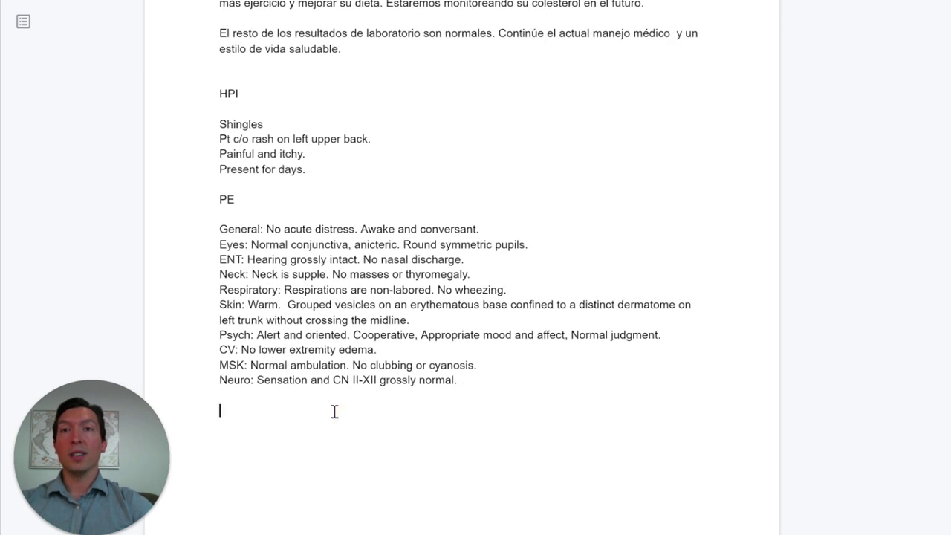
pyautogui.write('A/P')
pyautogui.press('Return')
pyautogui.press('Return')
pyautogui.write(';shingles')
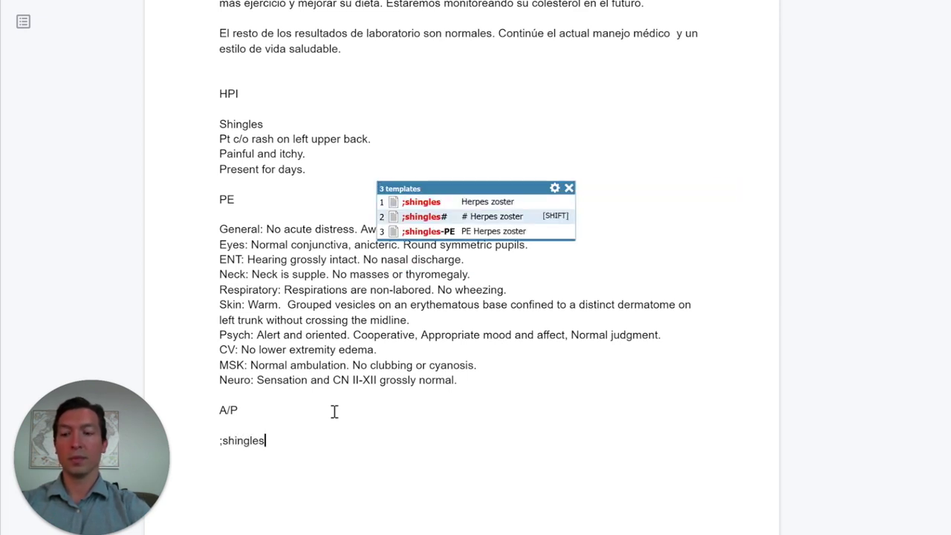
pyautogui.press('Return')
# - Add an HPI heading below the Herpes zoster plan to start another note
pyautogui.scroll(-3, 421, 473)
pyautogui.scroll(-3, 420, 472)
pyautogui.press('Return')
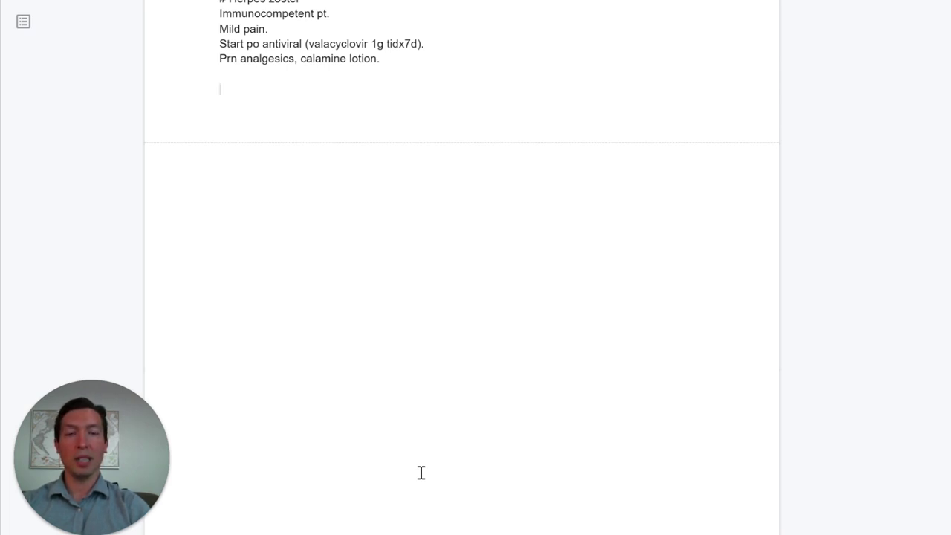
pyautogui.write('HPI')
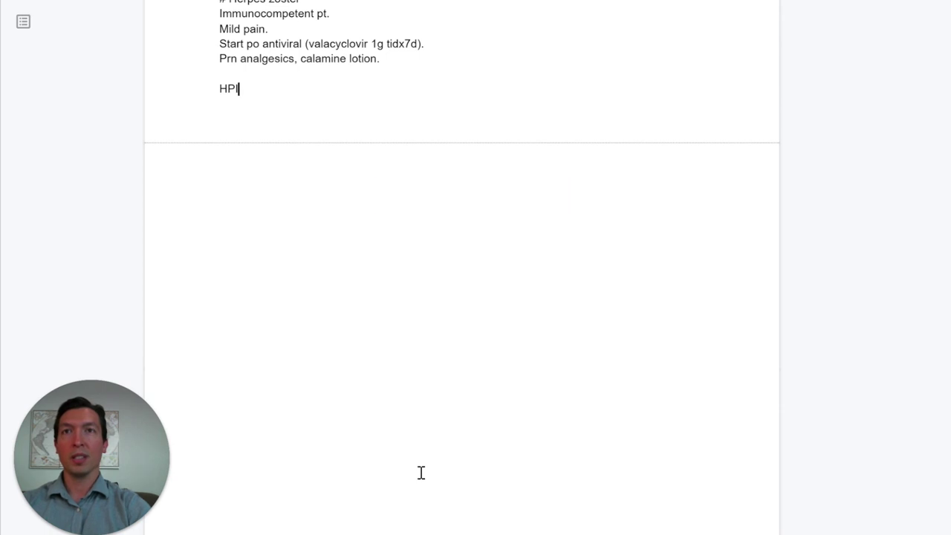
pyautogui.press('Return')
# - Insert the ;knee-OA template under the new HPI heading with laterality left and pain not well controlled
pyautogui.write(';knee')
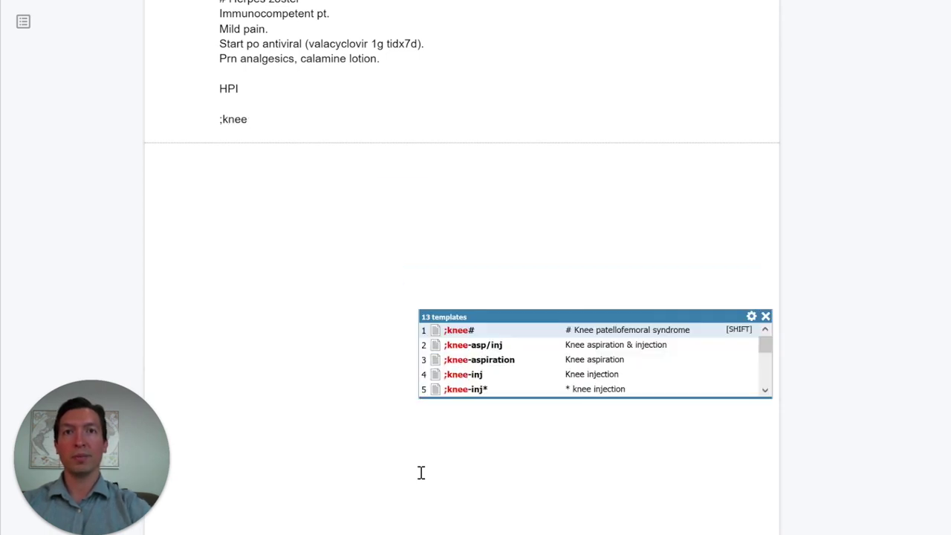
pyautogui.write('-oa')
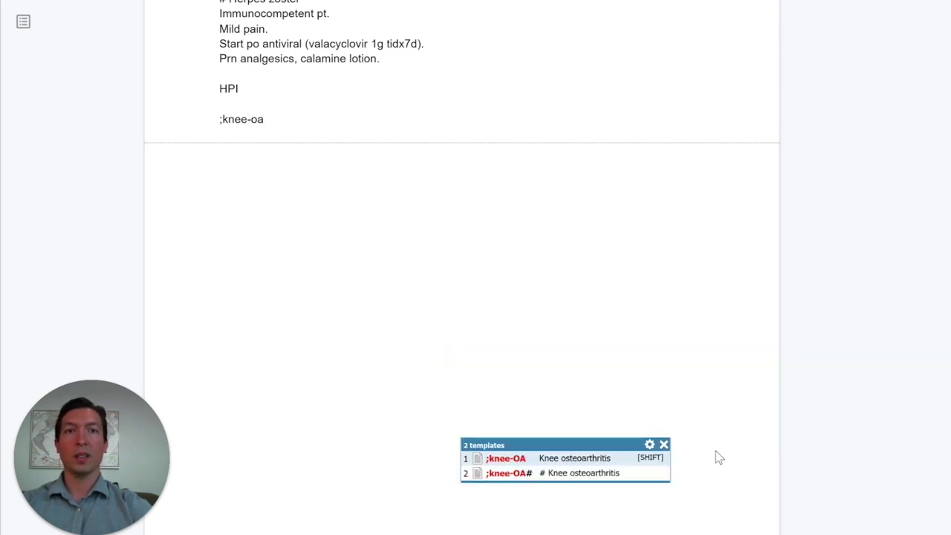
pyautogui.moveTo(609, 443); pyautogui.dragTo(656, 316)
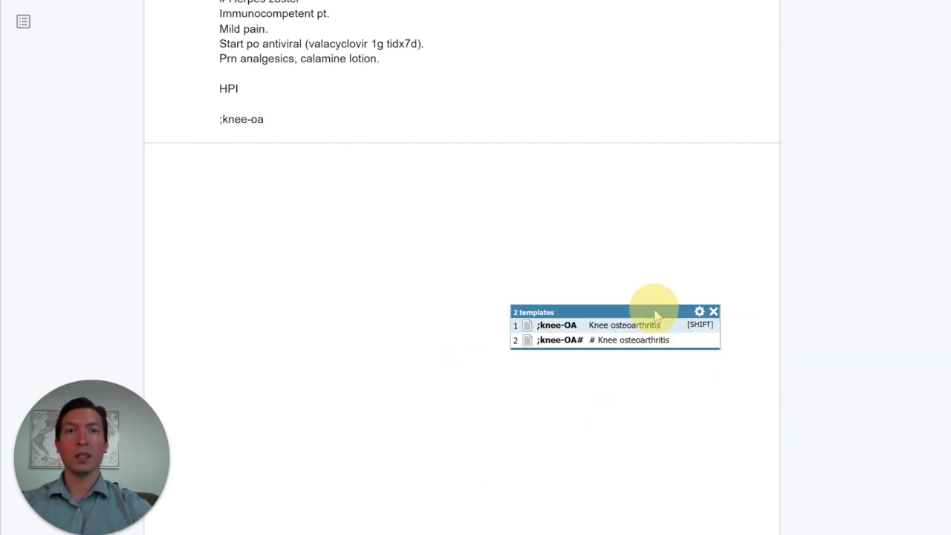
pyautogui.moveTo(580, 346)
pyautogui.click(579, 344)
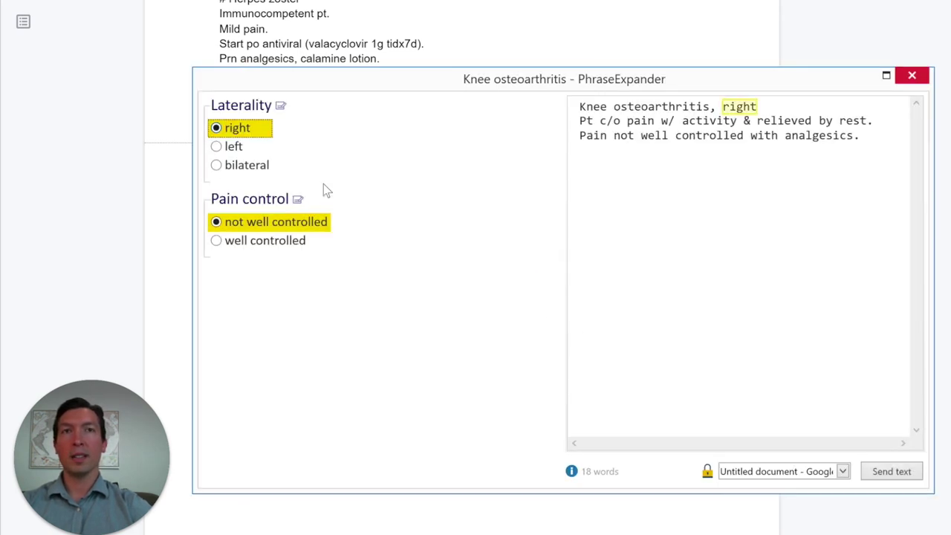
pyautogui.click(218, 148)
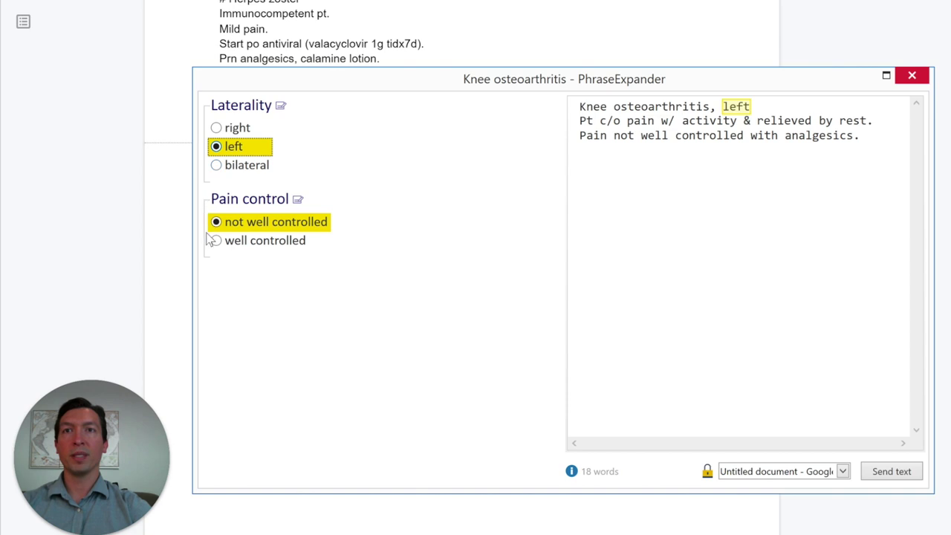
pyautogui.click(897, 472)
# - Add a PE heading below the knee osteoarthritis HPI and insert the ;pe-adult-xshort-(no-touch) exam under it
pyautogui.press('Return')
pyautogui.write('PE')
pyautogui.press('Return')
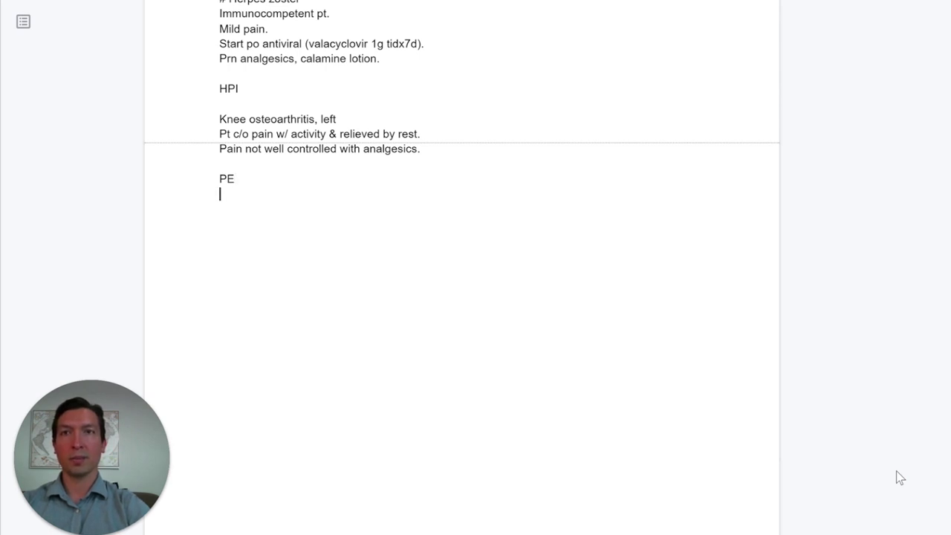
pyautogui.press('Return')
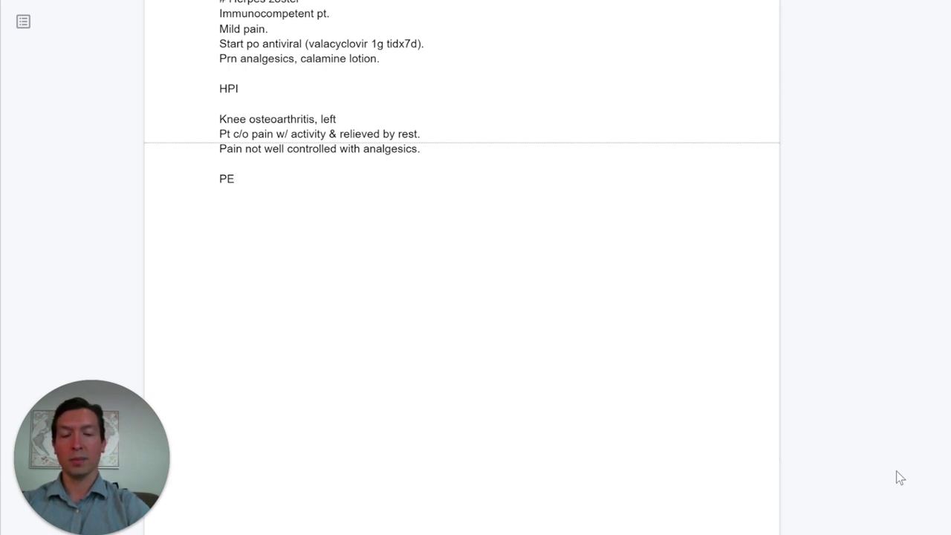
pyautogui.write(';pe-ad')
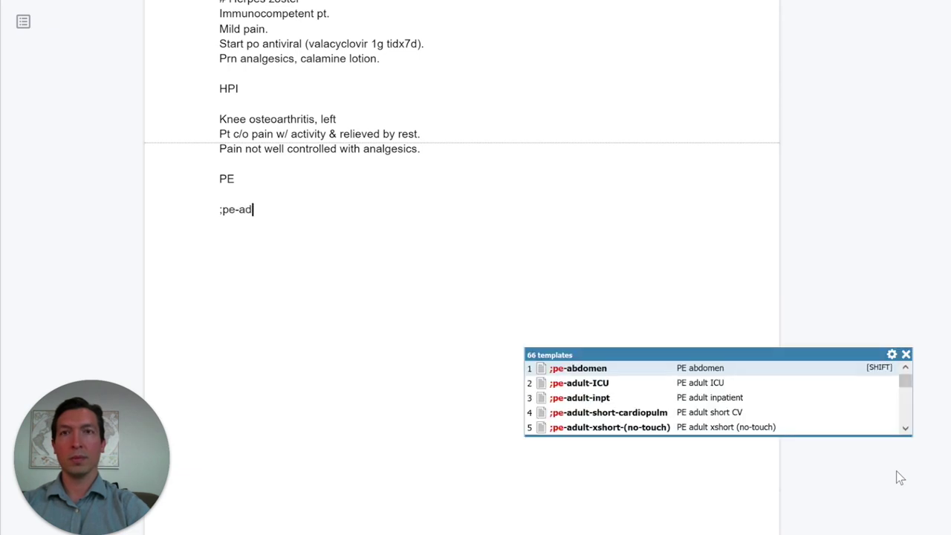
pyautogui.press('Down')
pyautogui.press('Down')
pyautogui.press('Down')
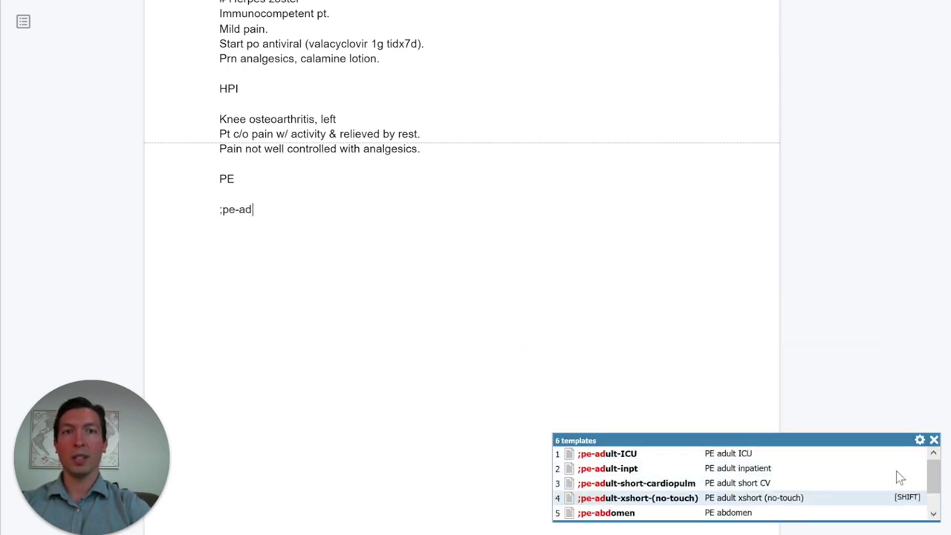
pyautogui.press('Return')
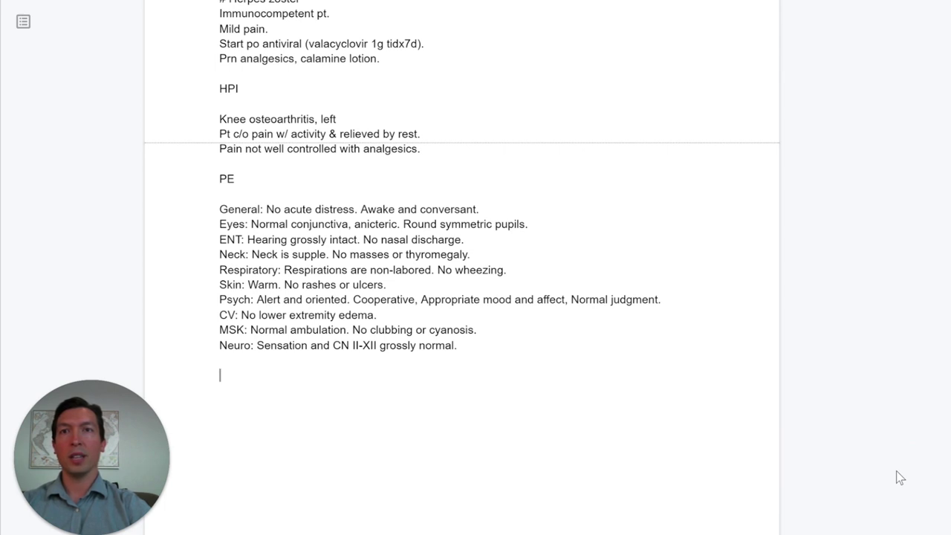
# - Insert the ;knee-PE exam template below the general physical exam with laterality left
pyautogui.write(';knee-PE')
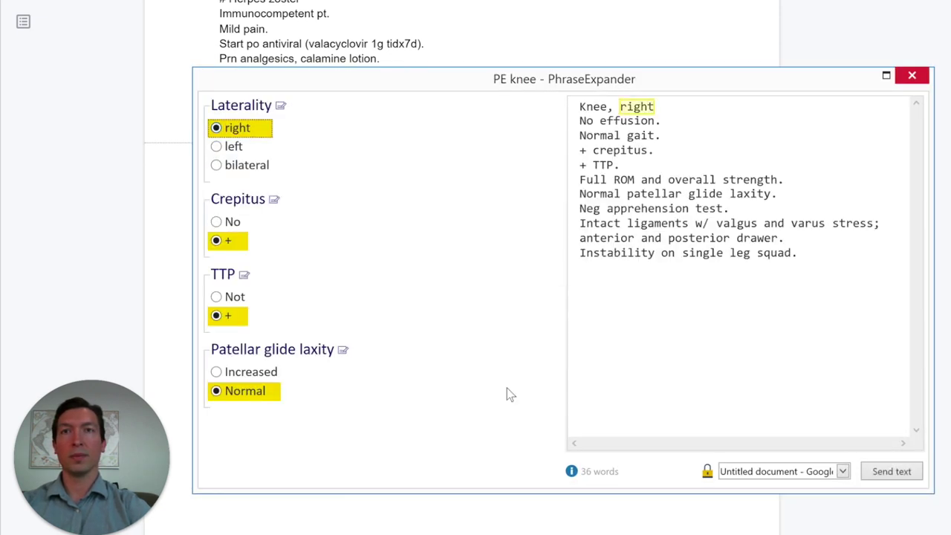
pyautogui.click(216, 147)
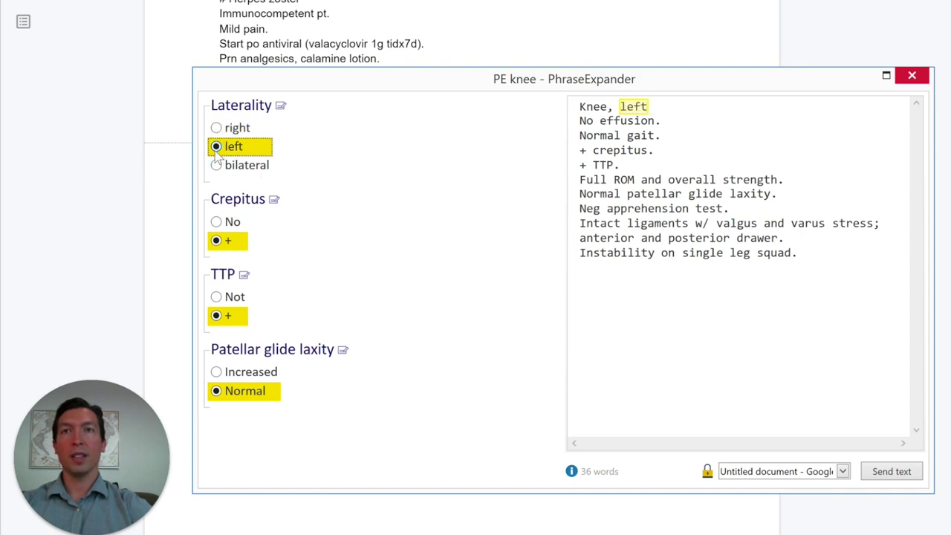
pyautogui.click(894, 476)
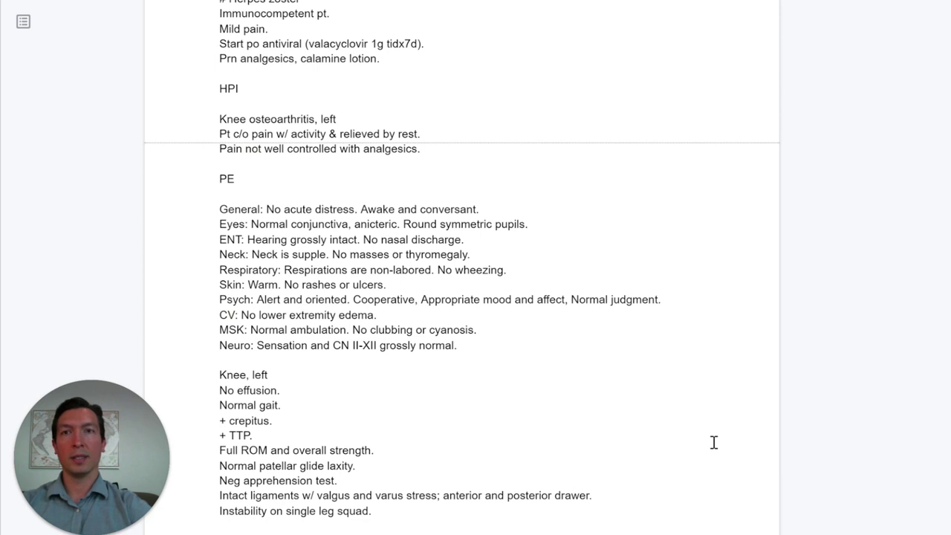
# - Make blank space below the left knee exam and add an A/P heading one blank line beneath the exam
pyautogui.press('Return')
pyautogui.press('Return')
pyautogui.press('Return')
pyautogui.press('Return')
pyautogui.press('Return')
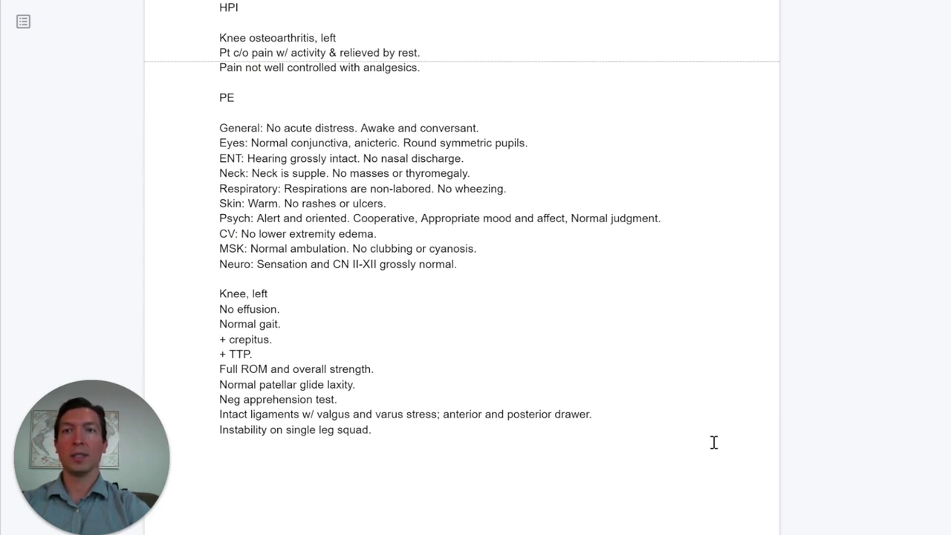
pyautogui.press('Return')
pyautogui.press('Return')
pyautogui.press('Return')
pyautogui.press('Return')
pyautogui.press('Return')
pyautogui.press('Return')
pyautogui.press('Return')
pyautogui.press('Return')
pyautogui.press('Return')
pyautogui.press('Return')
pyautogui.press('Return')
pyautogui.press('Return')
pyautogui.press('Return')
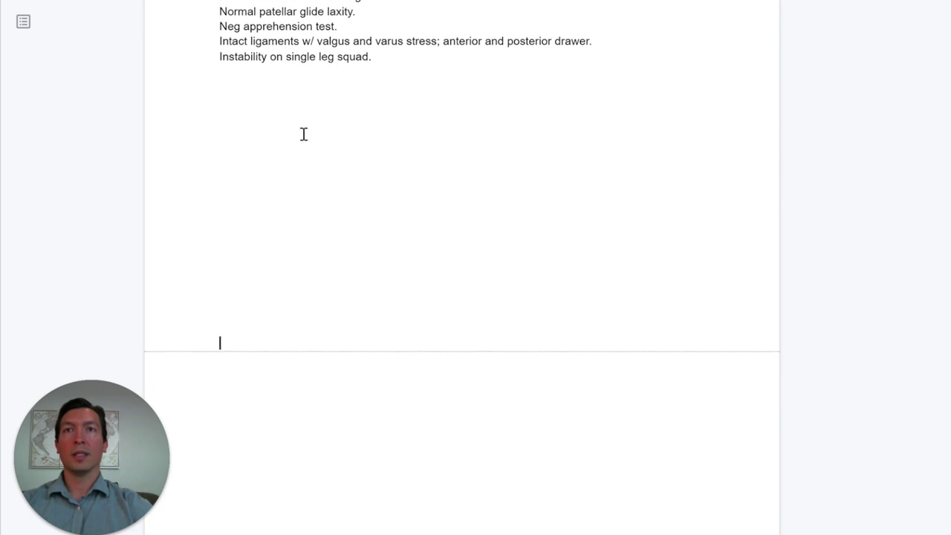
pyautogui.click(247, 95)
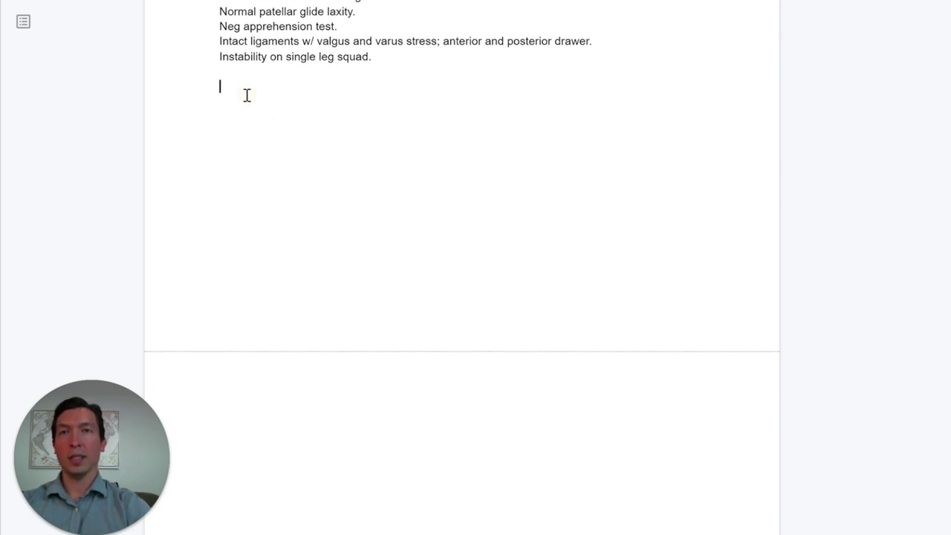
pyautogui.write('a')
pyautogui.press('BackSpace')
pyautogui.write('A/P')
pyautogui.press('Return')
pyautogui.press('Return')
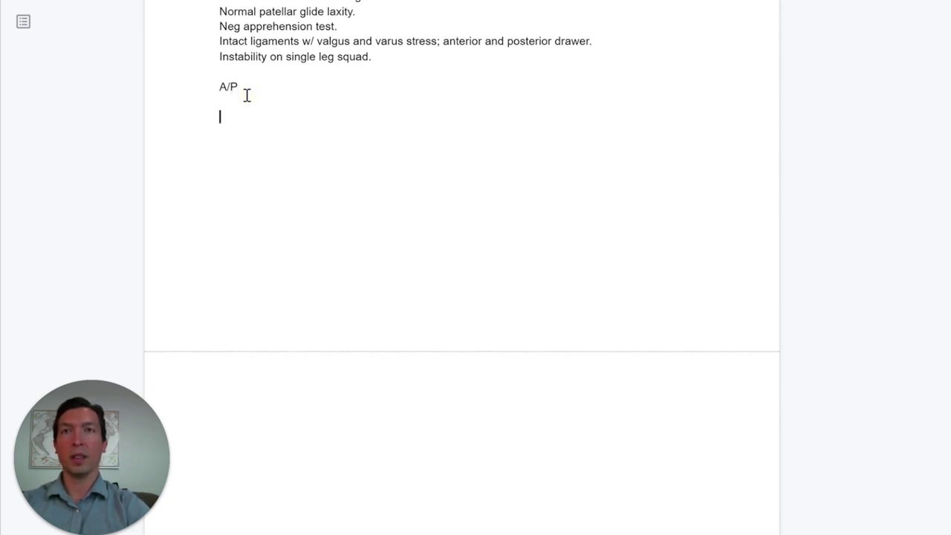
# - Insert the ;knee-oa# plan under the A/P heading with laterality left and injection option Treated with
pyautogui.write(';knee')
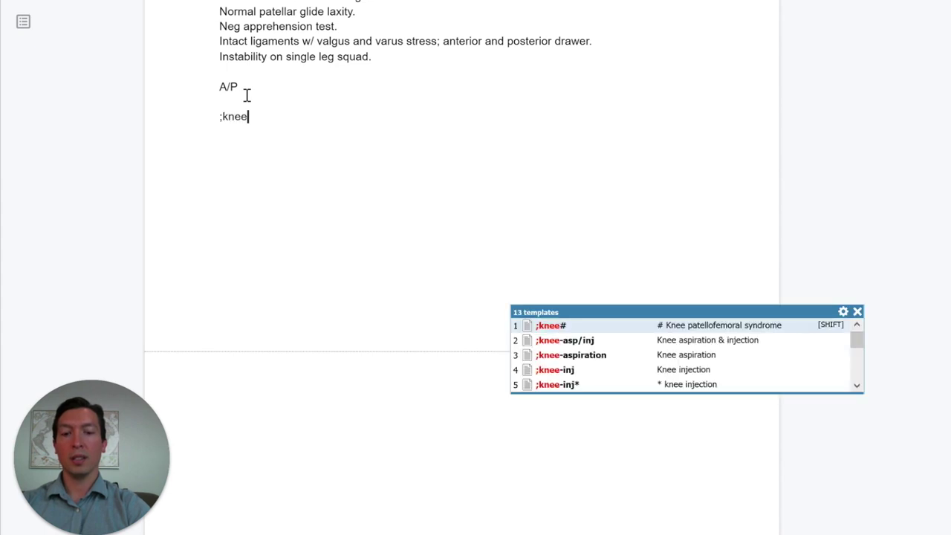
pyautogui.write('-oa#')
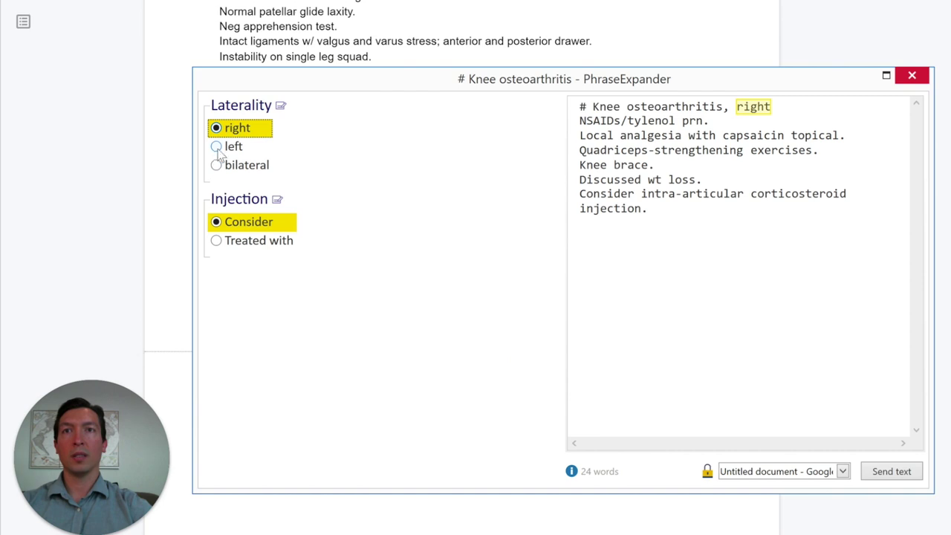
pyautogui.click(217, 148)
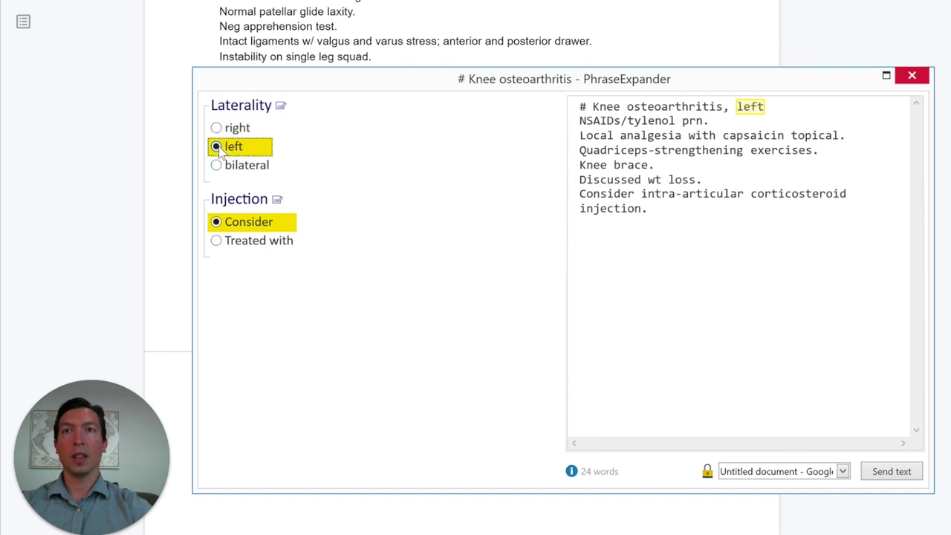
pyautogui.click(216, 241)
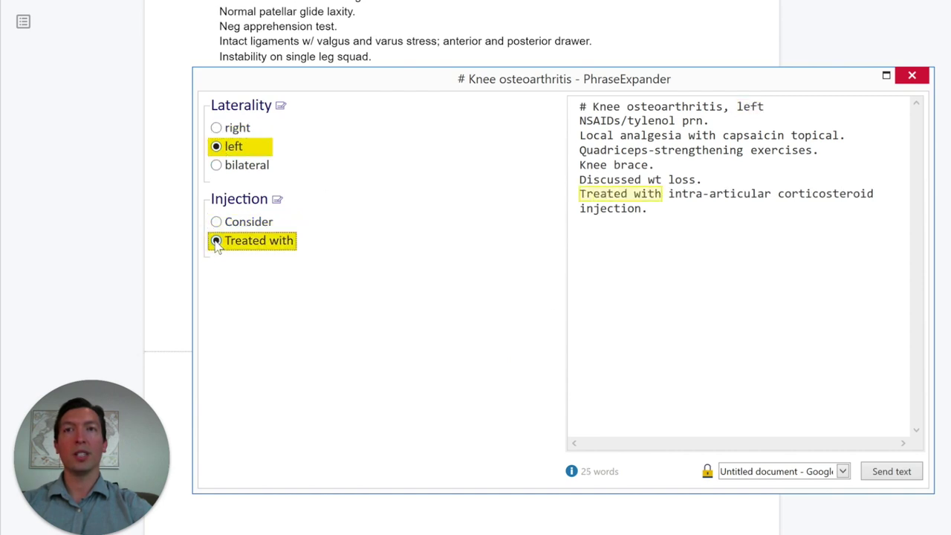
pyautogui.click(892, 471)
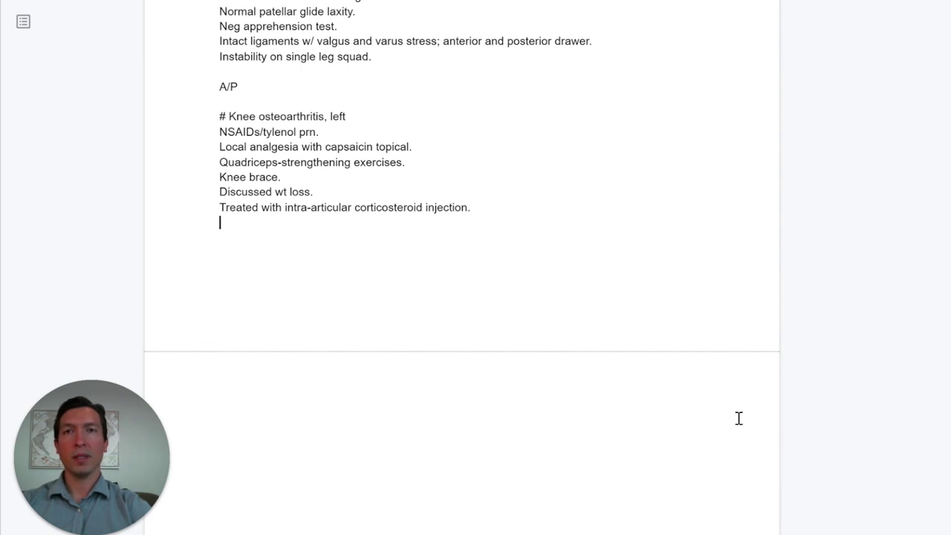
# - Add a Procedure heading below the knee osteoarthritis plan and insert the ;knee-inj template under it with laterality left
pyautogui.write('Proce')
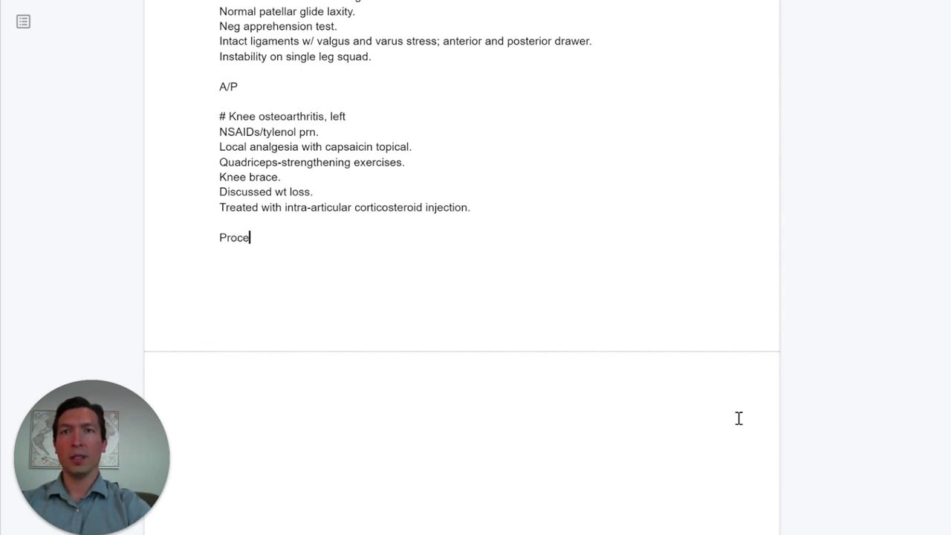
pyautogui.write('dure')
pyautogui.press('Return')
pyautogui.press('Return')
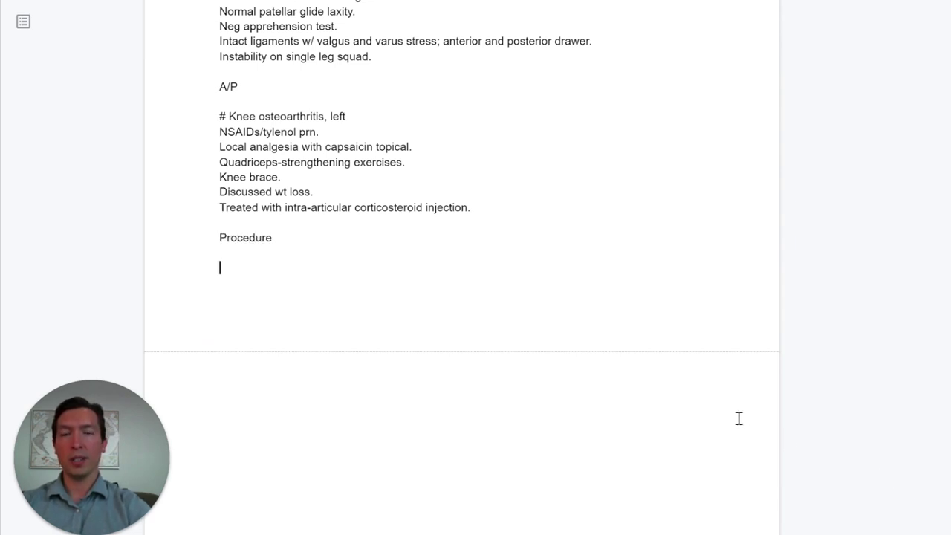
pyautogui.write(';')
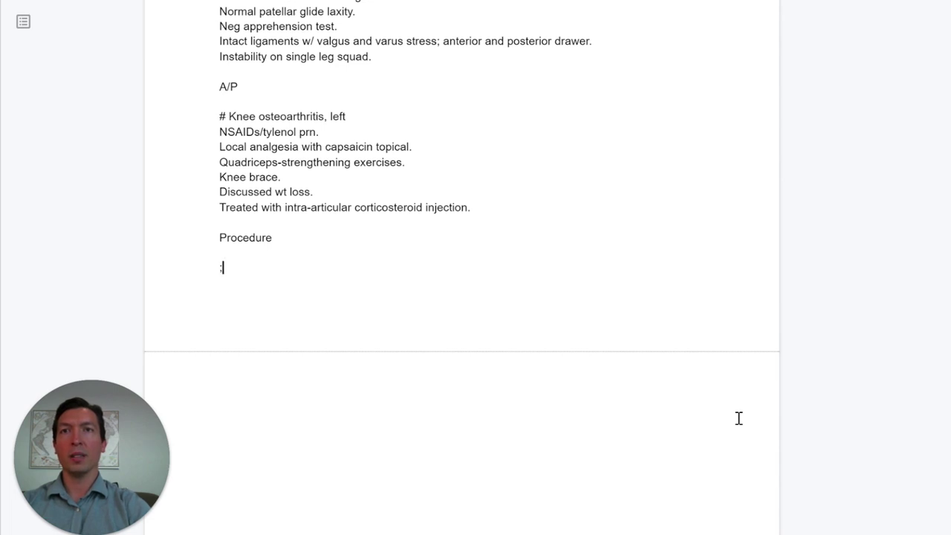
pyautogui.write('knee-in')
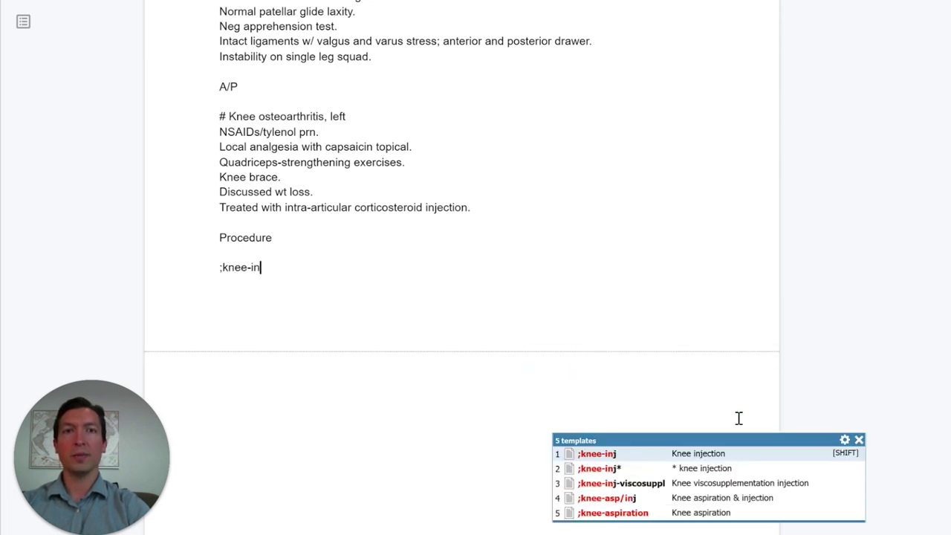
pyautogui.write('j')
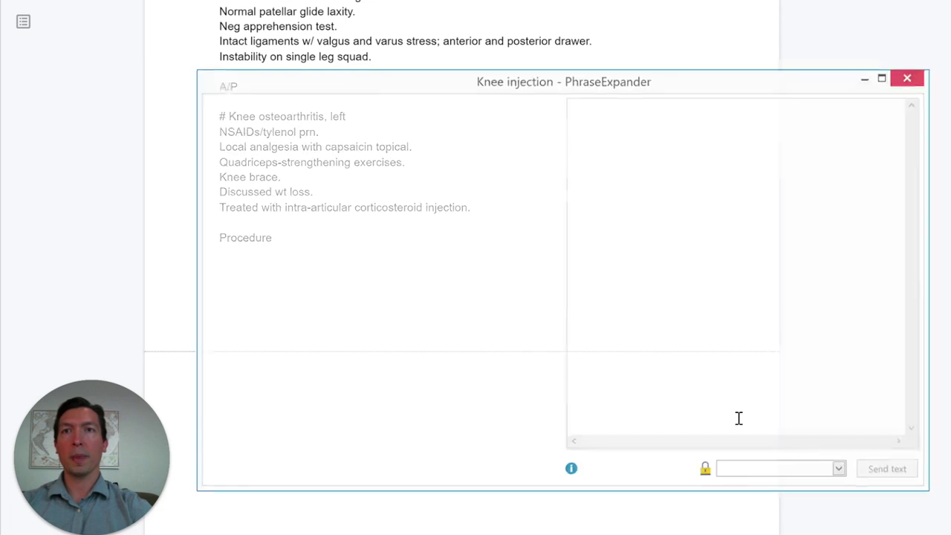
pyautogui.click(216, 146)
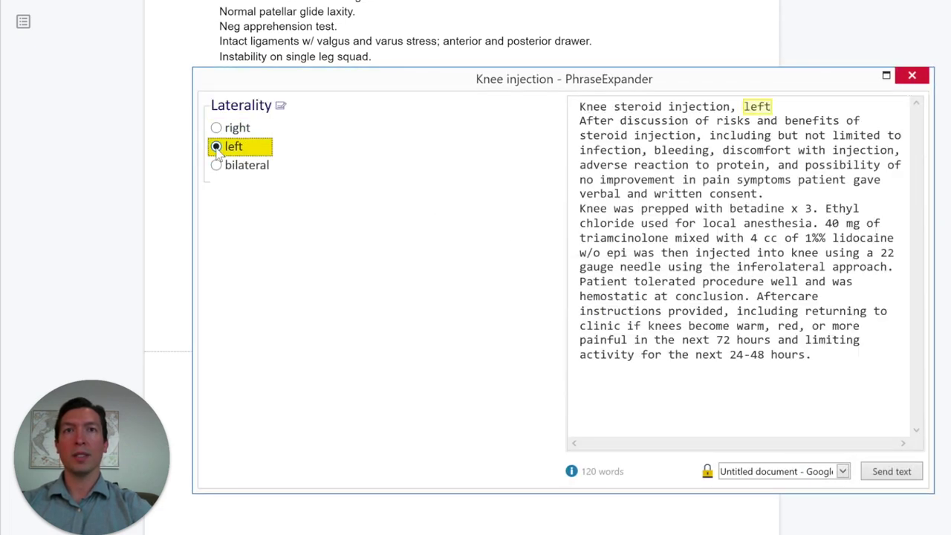
pyautogui.click(891, 471)
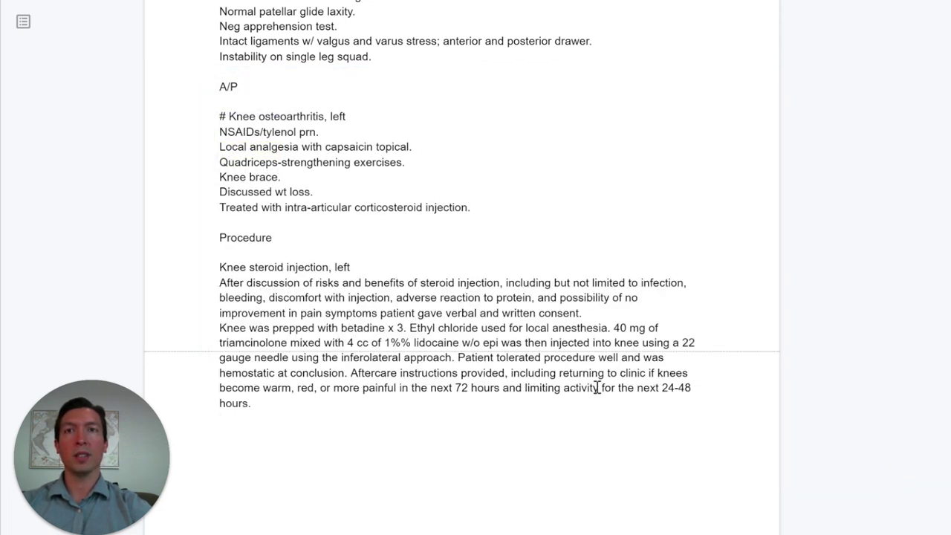
# - Insert the ;knee-inj* template with procedure code 20610 below the knee steroid injection text
pyautogui.scroll(-3, 598, 387)
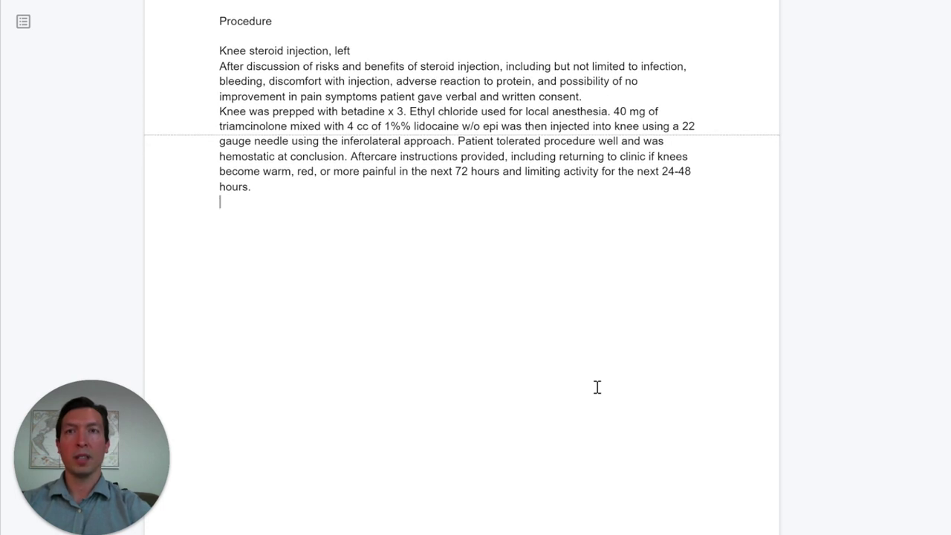
pyautogui.press('Return')
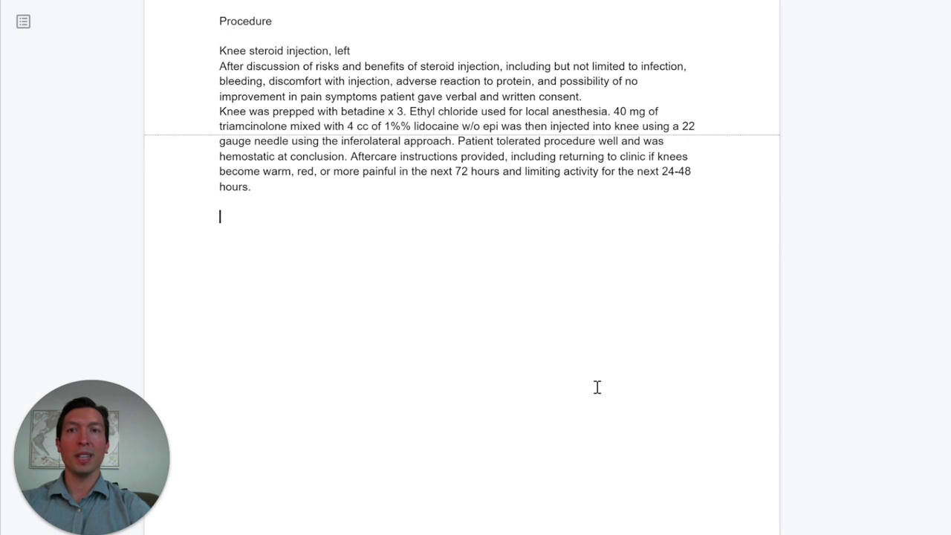
pyautogui.write(':')
pyautogui.write('knee-')
pyautogui.write('inj')
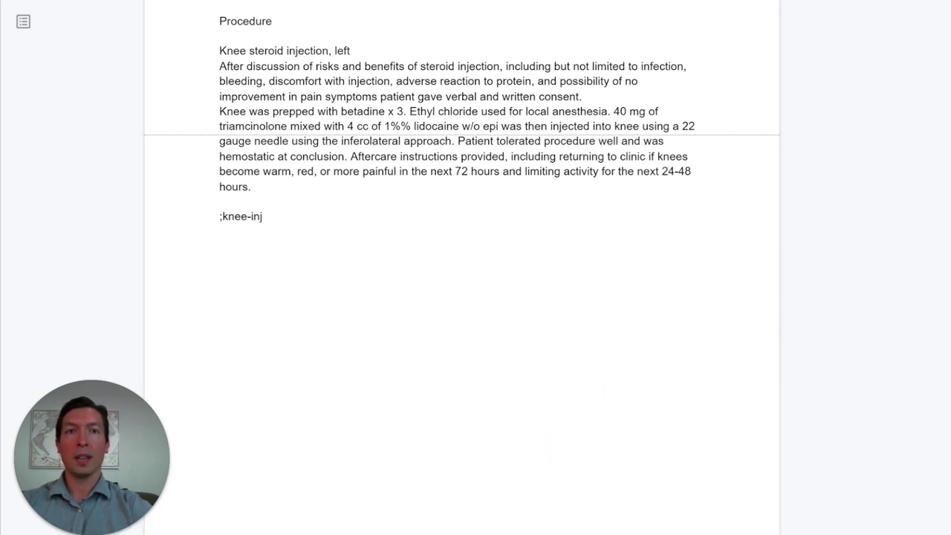
pyautogui.moveTo(684, 316); pyautogui.dragTo(628, 293)
pyautogui.moveTo(542, 340)
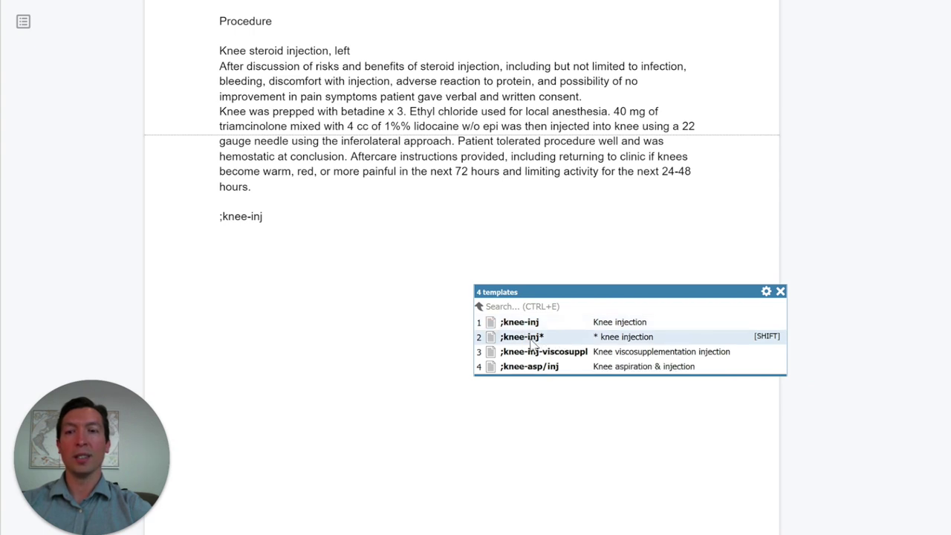
pyautogui.click(530, 339)
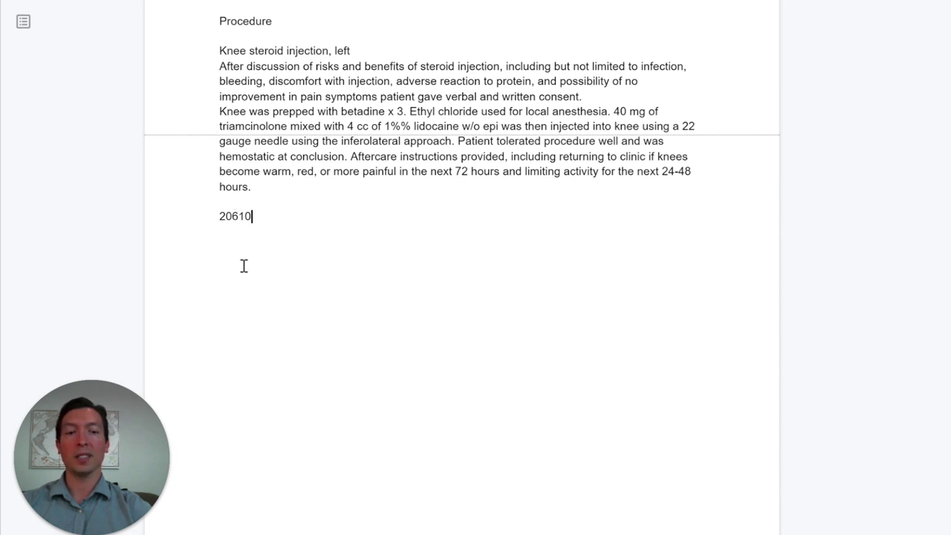
# - Add a Message heading below the procedure code, leaving blank lines between them
pyautogui.press('Return')
pyautogui.press('Return')
pyautogui.press('Return')
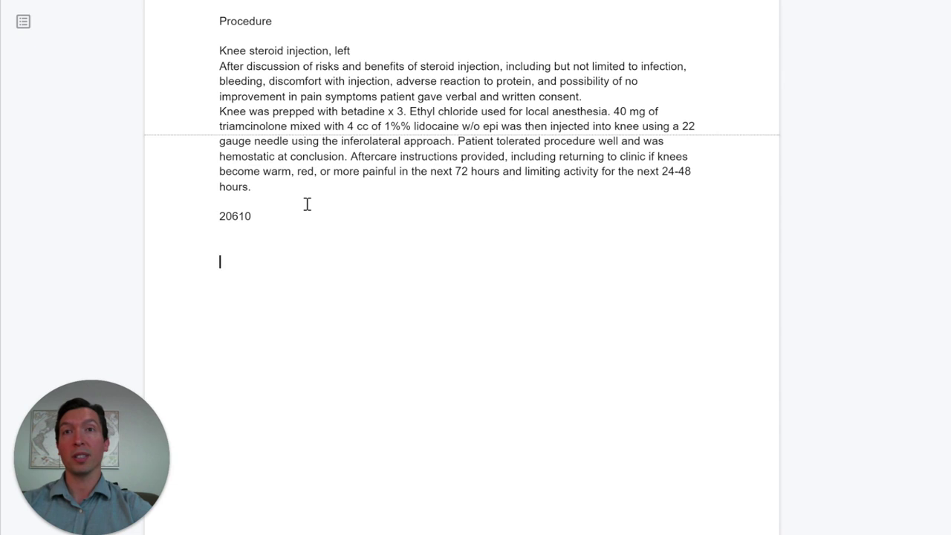
pyautogui.write('Mes')
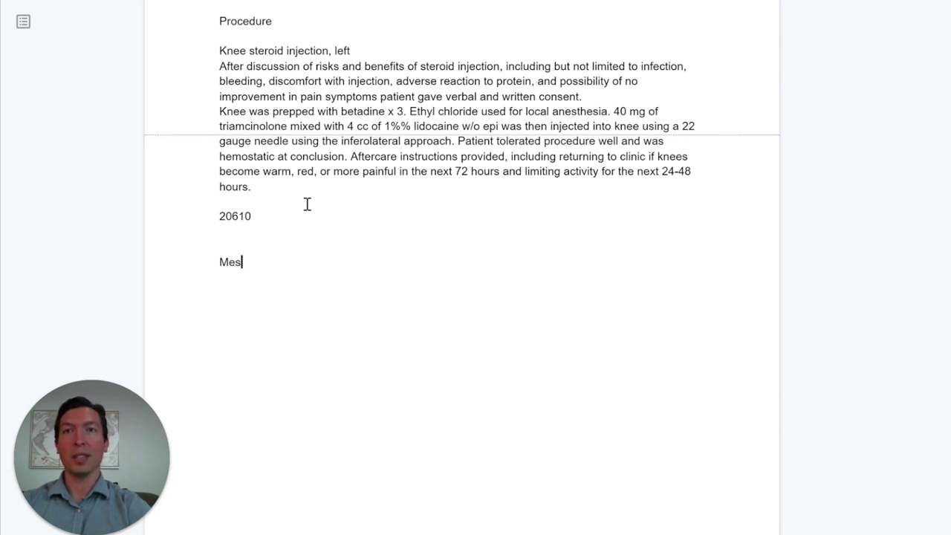
pyautogui.write('sage')
pyautogui.press('Return')
pyautogui.press('Return')
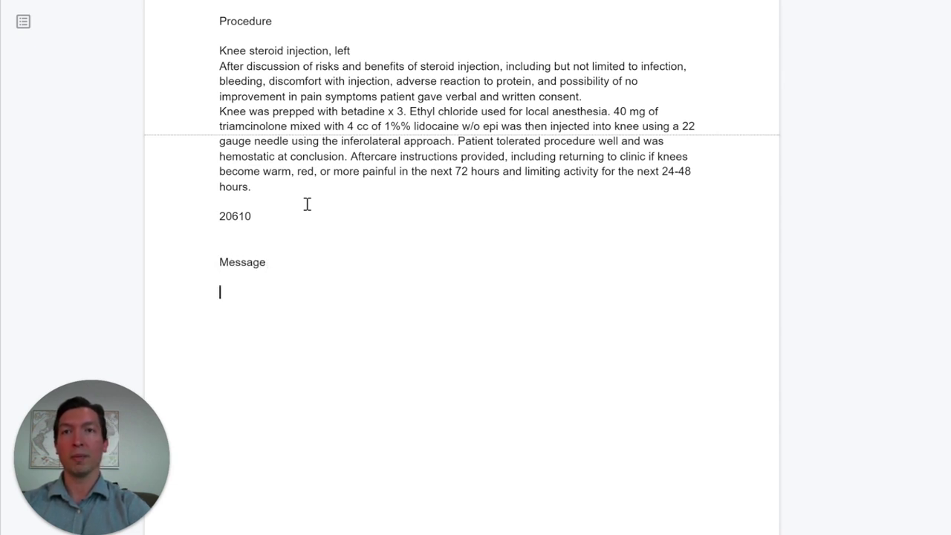
# - Insert the English ;xray-OA-EN message template under the Message heading with body part knee
pyautogui.write(':')
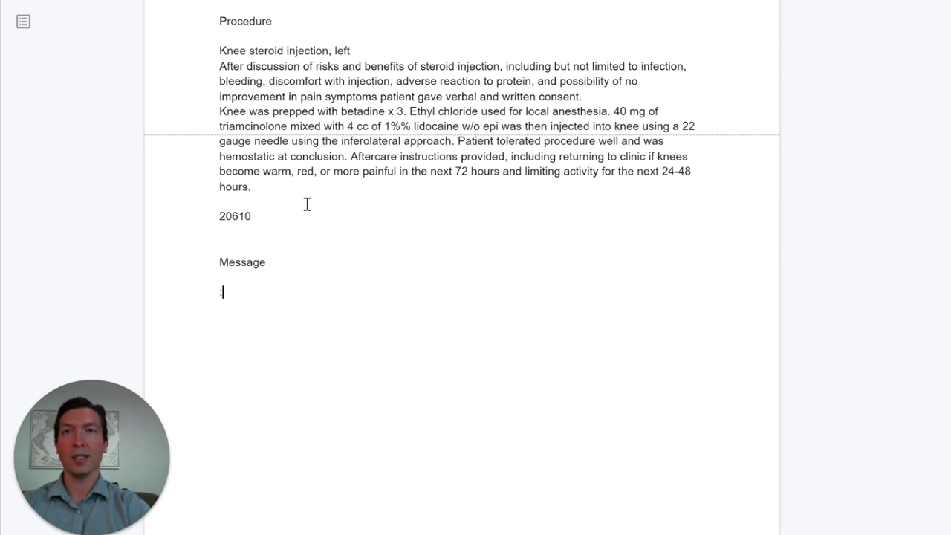
pyautogui.write('xra')
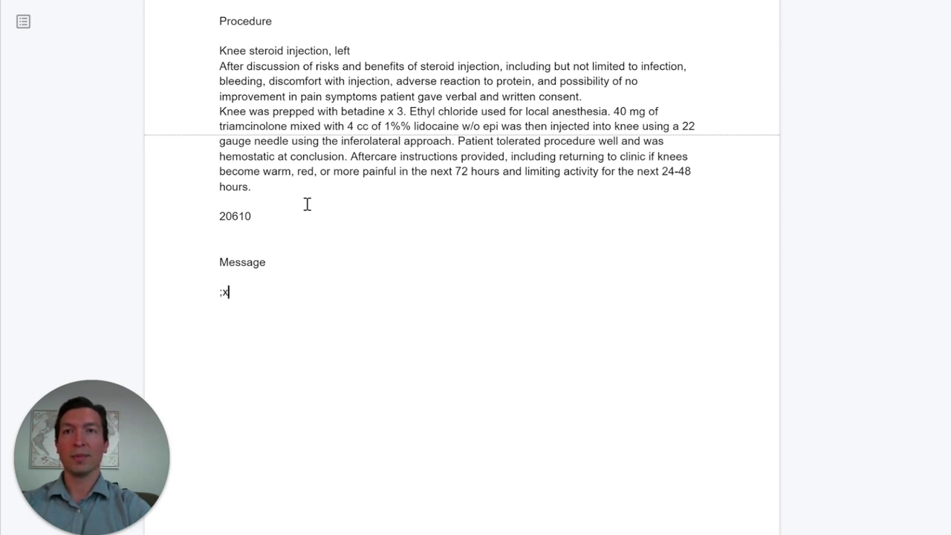
pyautogui.press('Down')
pyautogui.press('Down')
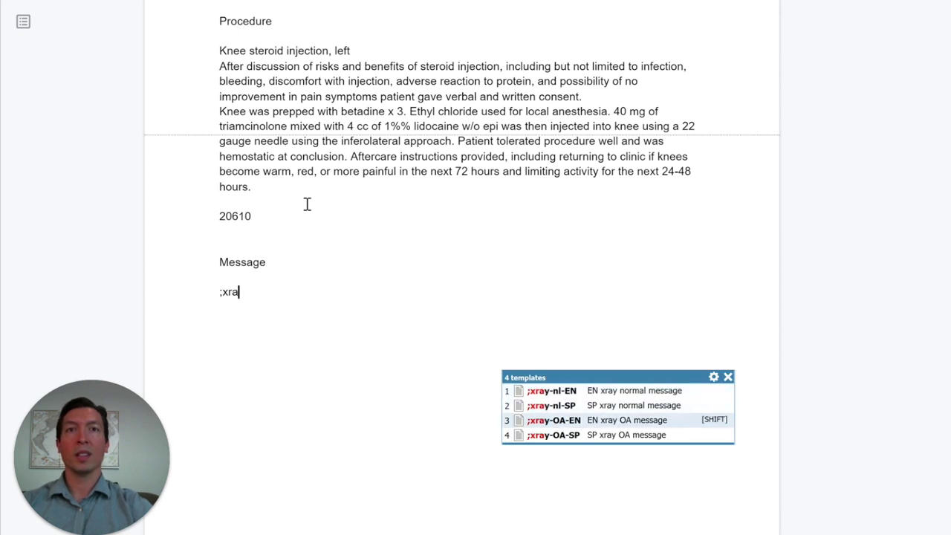
pyautogui.press('Return')
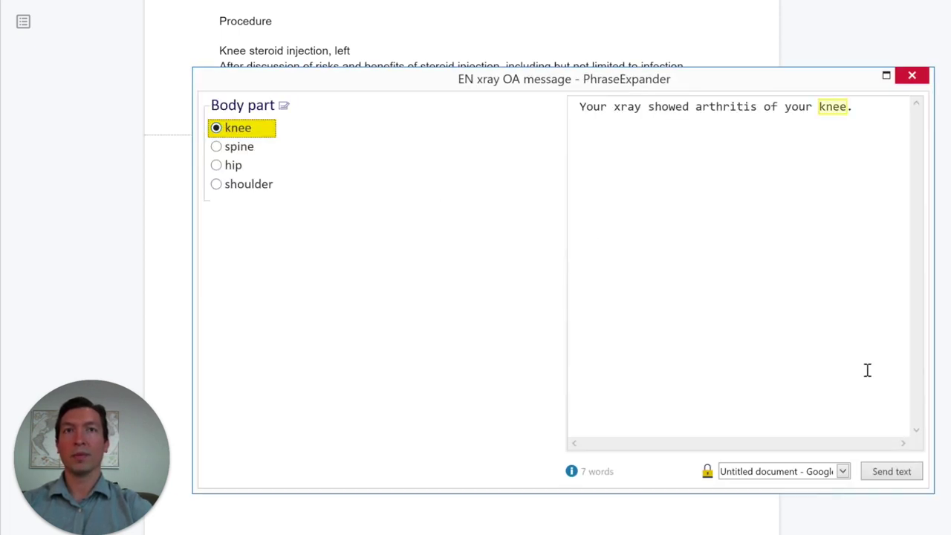
pyautogui.click(899, 473)
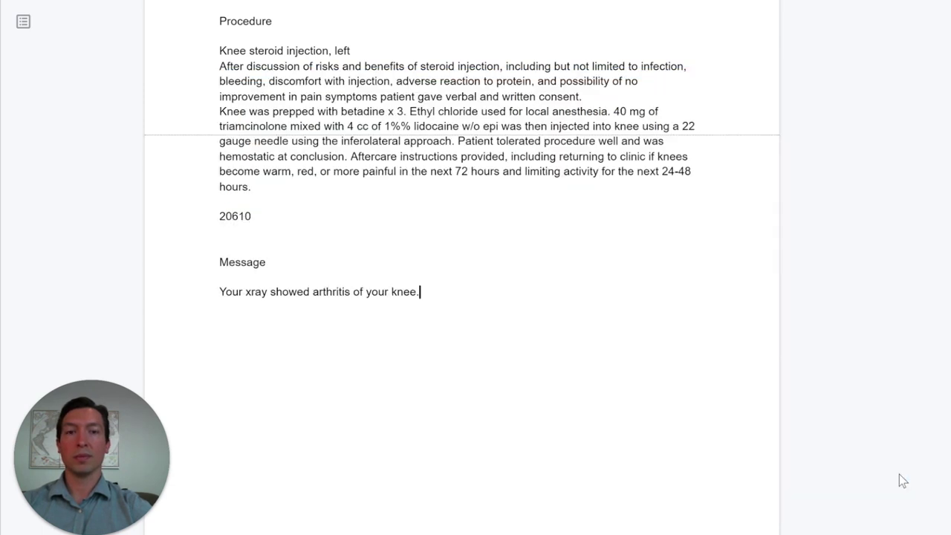
# - Add an HPI heading below the knee x-ray message to start another note
pyautogui.press('Return')
pyautogui.press('Return')
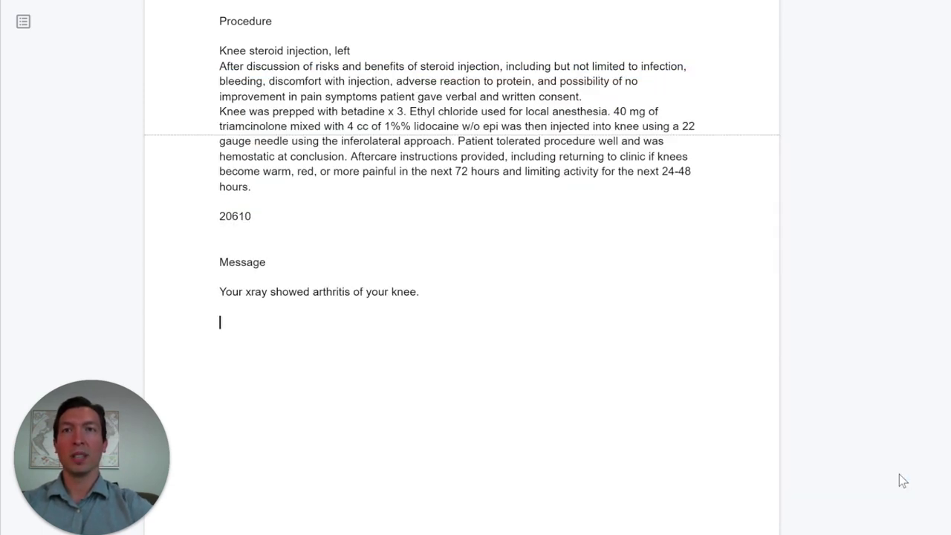
pyautogui.scroll(-3, 899, 474)
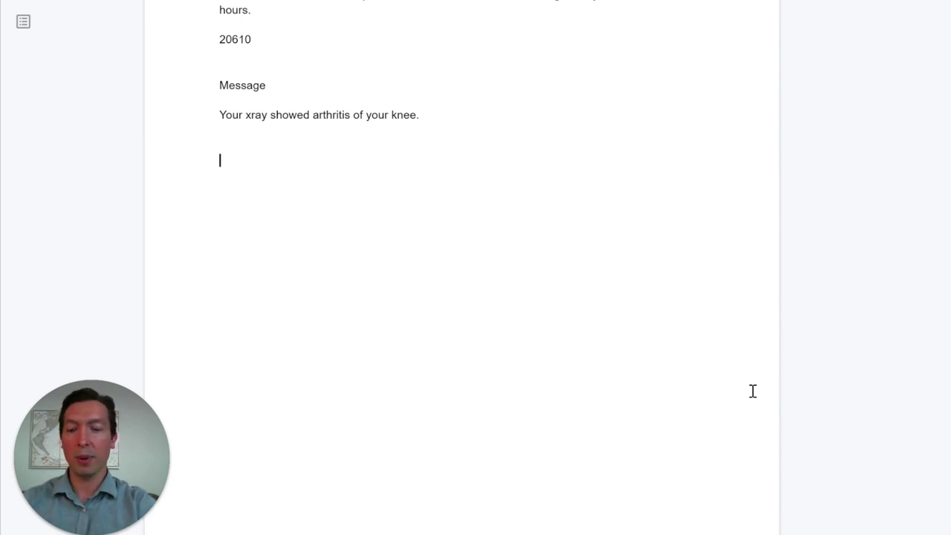
pyautogui.write('HPI')
pyautogui.press('Return')
pyautogui.press('Return')
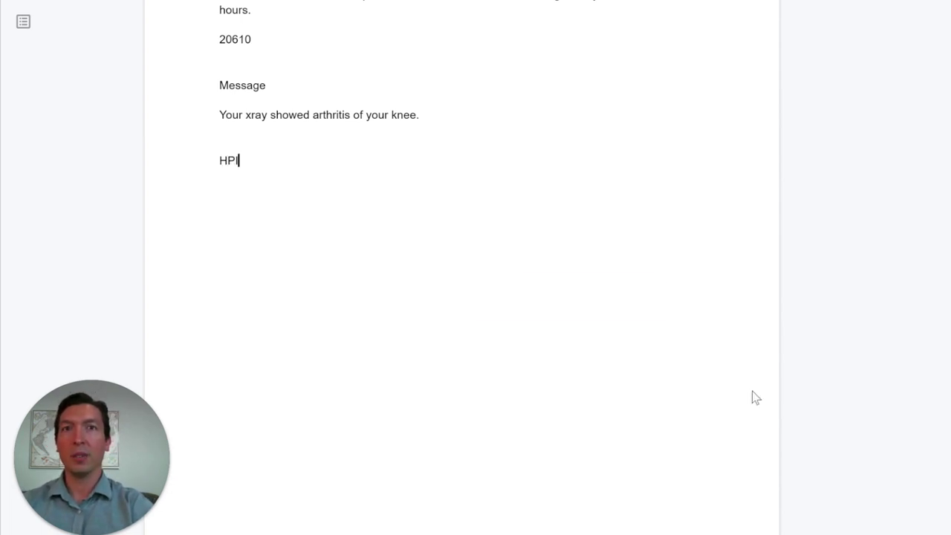
# - Open the ;anxiety-f/u template form on a new line under the HPI heading
pyautogui.write(':')
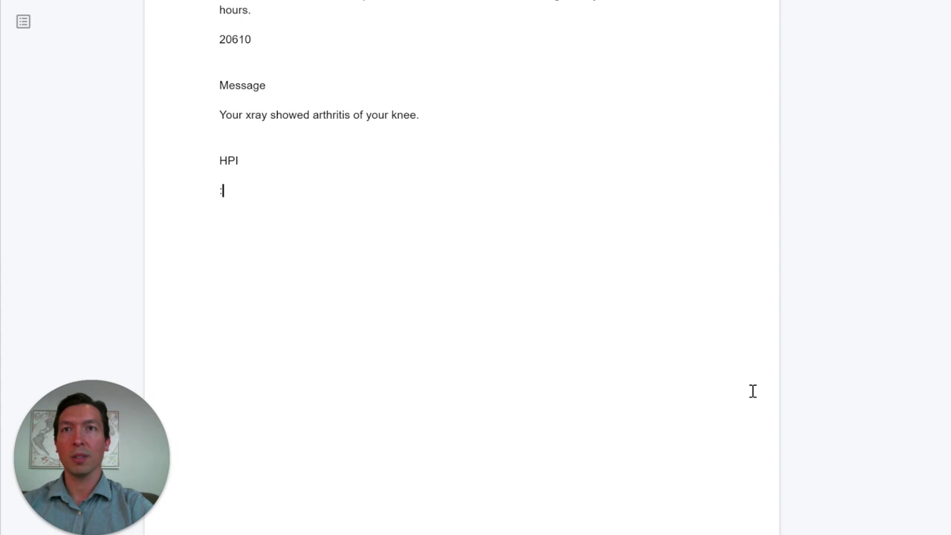
pyautogui.write('ANX')
pyautogui.write('anxiety')
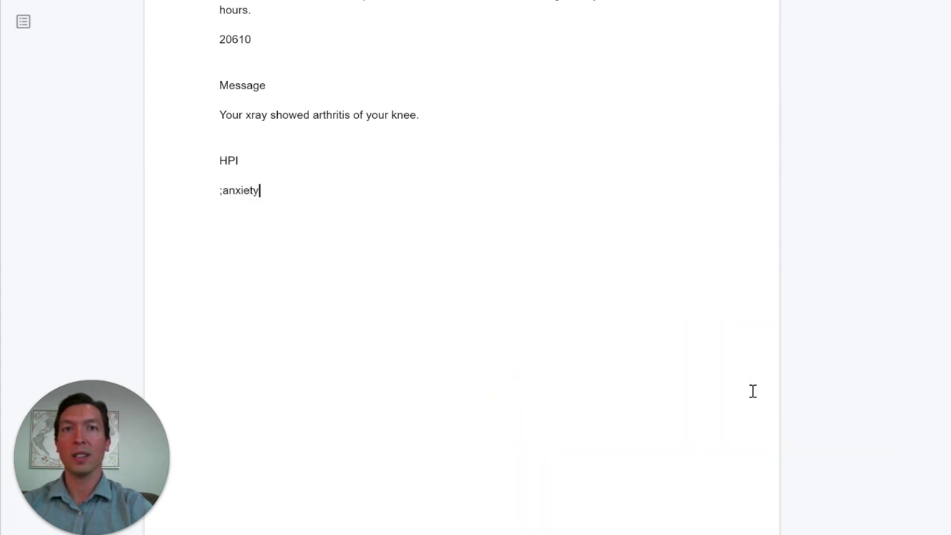
pyautogui.moveTo(666, 393); pyautogui.dragTo(626, 223)
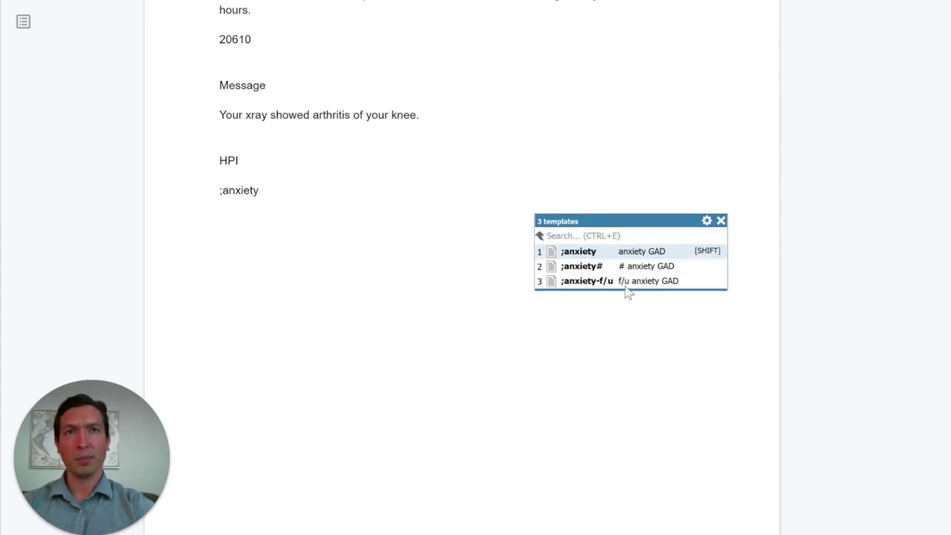
pyautogui.moveTo(587, 256)
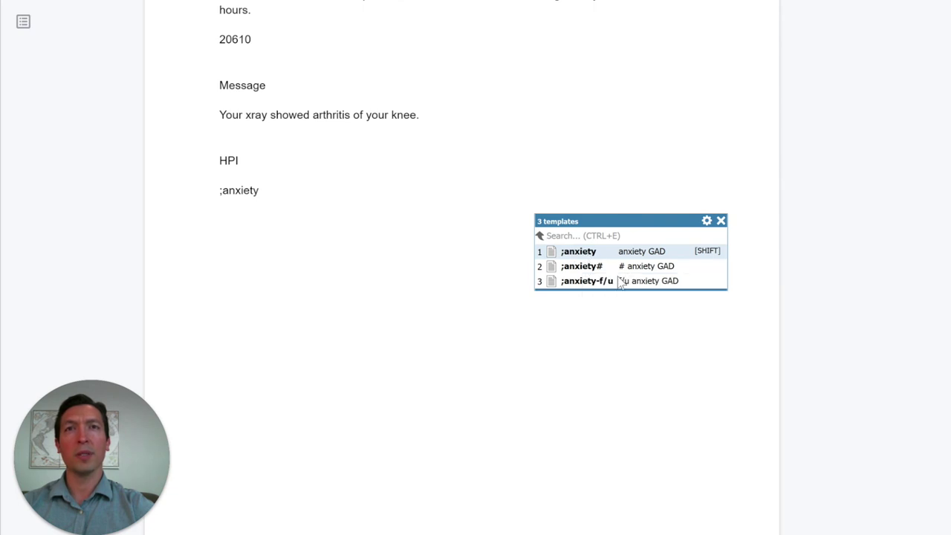
pyautogui.click(595, 281)
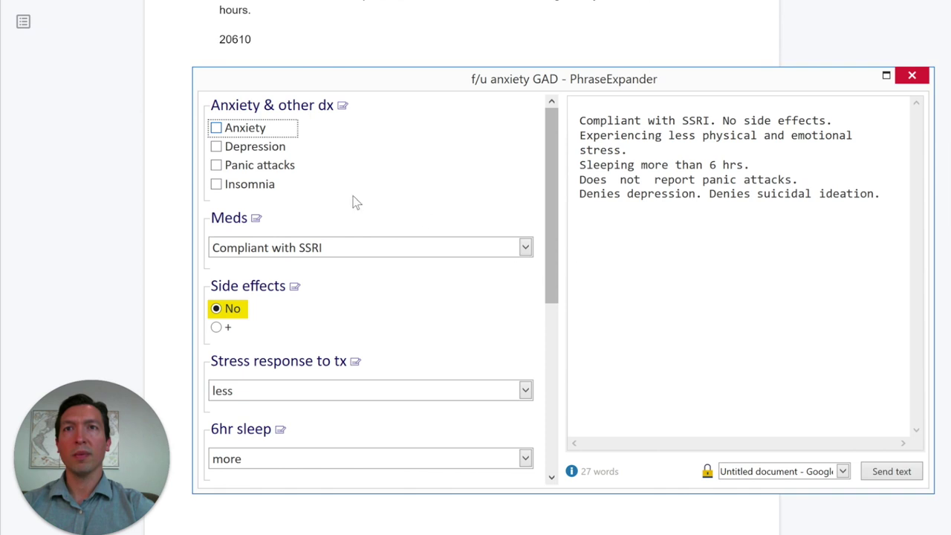
# - Include Anxiety and Depression as diagnoses in the anxiety follow-up form and insert its text into the document
pyautogui.click(216, 129)
pyautogui.click(216, 147)
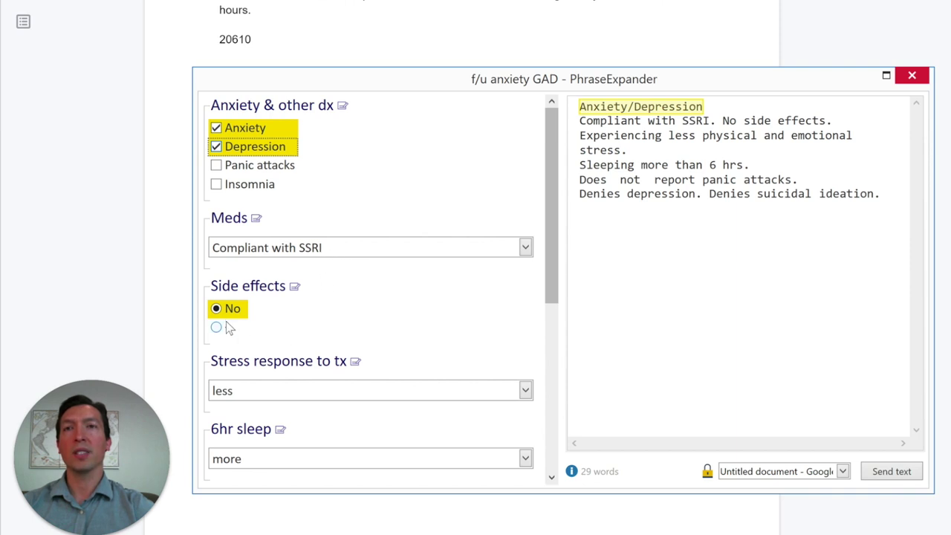
pyautogui.scroll(-3, 360, 422)
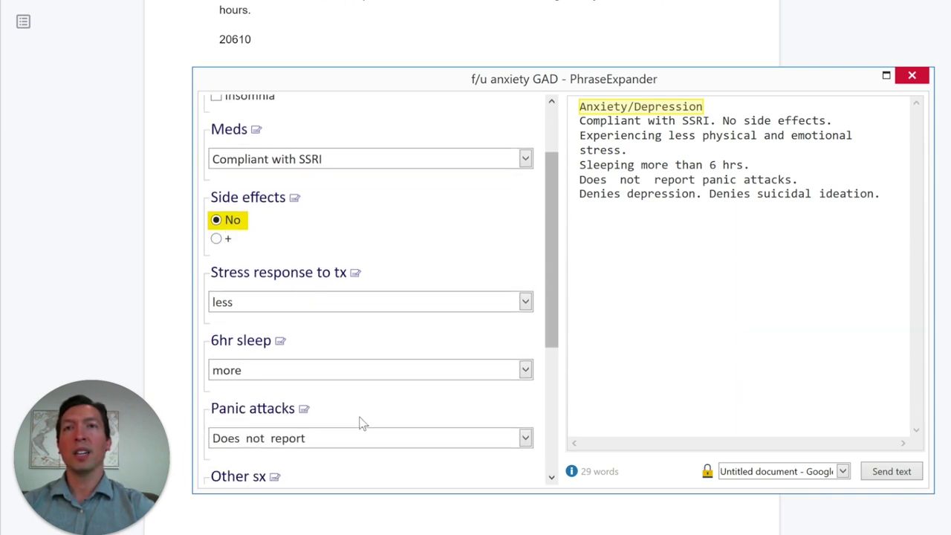
pyautogui.scroll(-4, 360, 422)
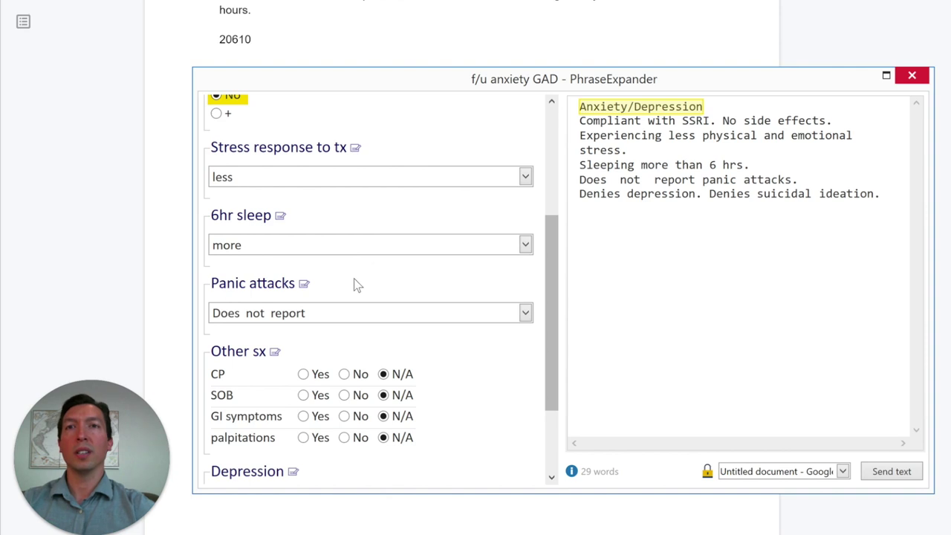
pyautogui.scroll(-4, 448, 372)
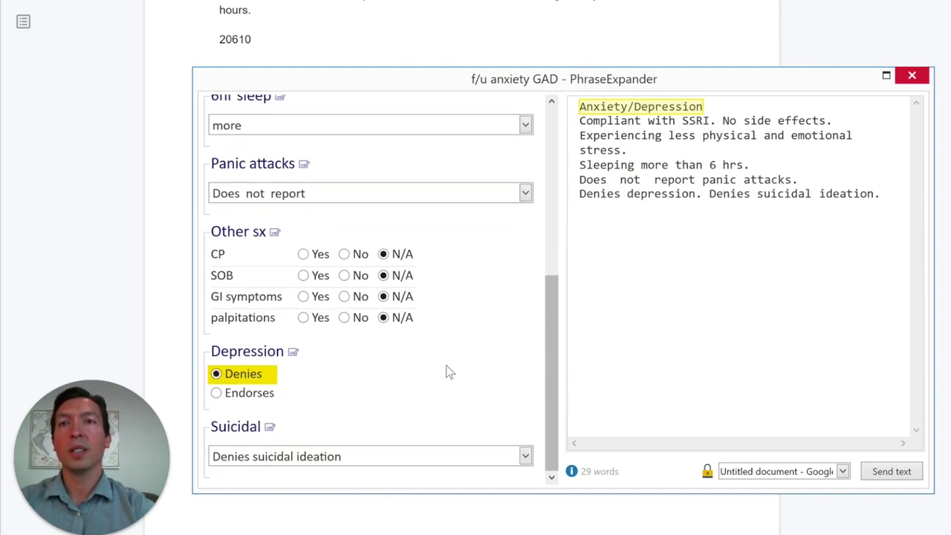
pyautogui.click(892, 471)
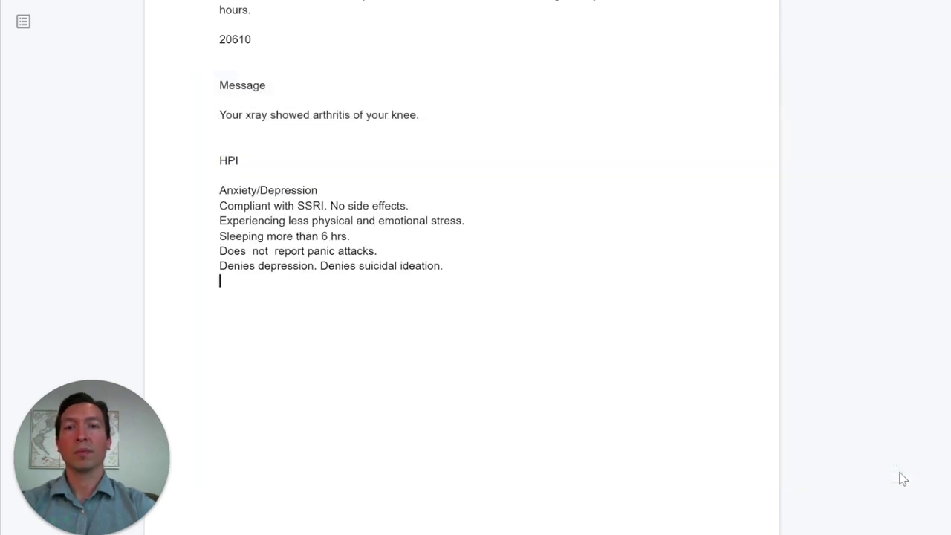
# - Add a PE heading below the anxiety HPI and insert the ;pe-adult-xshort-(no-touch) template under it
pyautogui.write('PE')
pyautogui.press('Return')
pyautogui.press('Return')
pyautogui.write(';pe-ad')
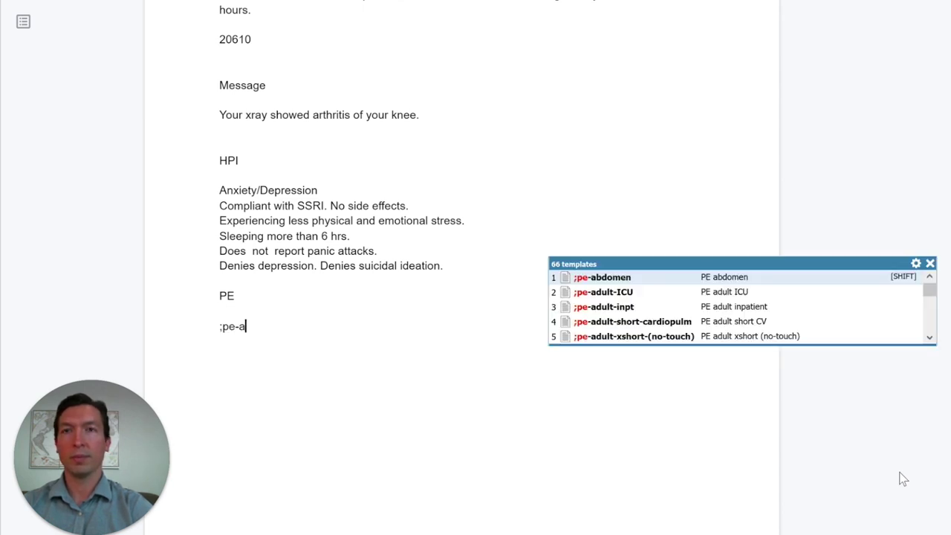
pyautogui.press('Down')
pyautogui.press('Down')
pyautogui.press('Down')
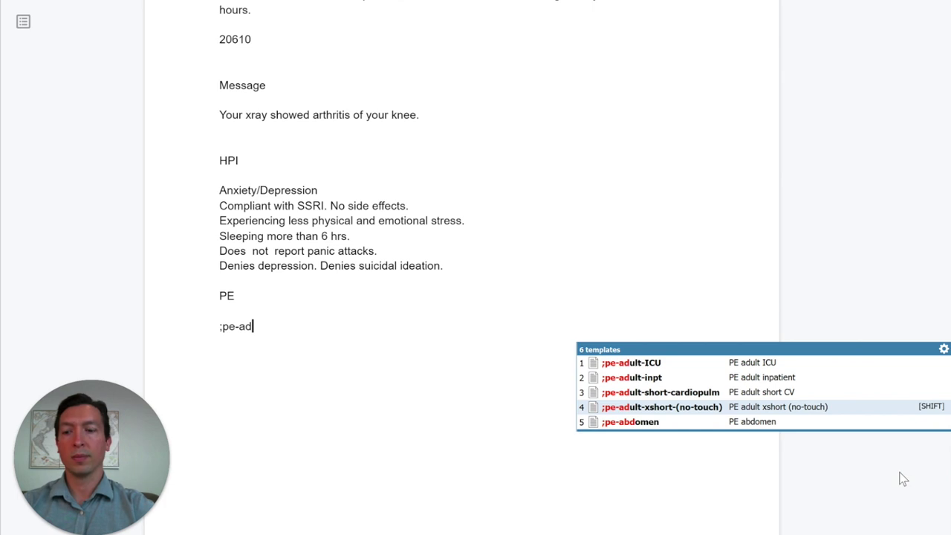
pyautogui.press('Return')
# - Add an A/P heading below the physical exam text, leaving a blank line after it
pyautogui.scroll(-5, 903, 479)
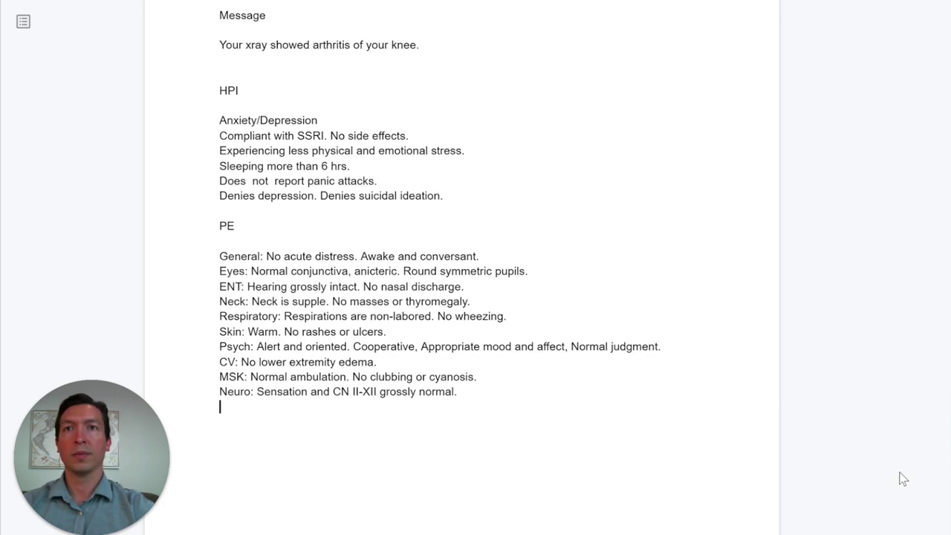
pyautogui.press('Return')
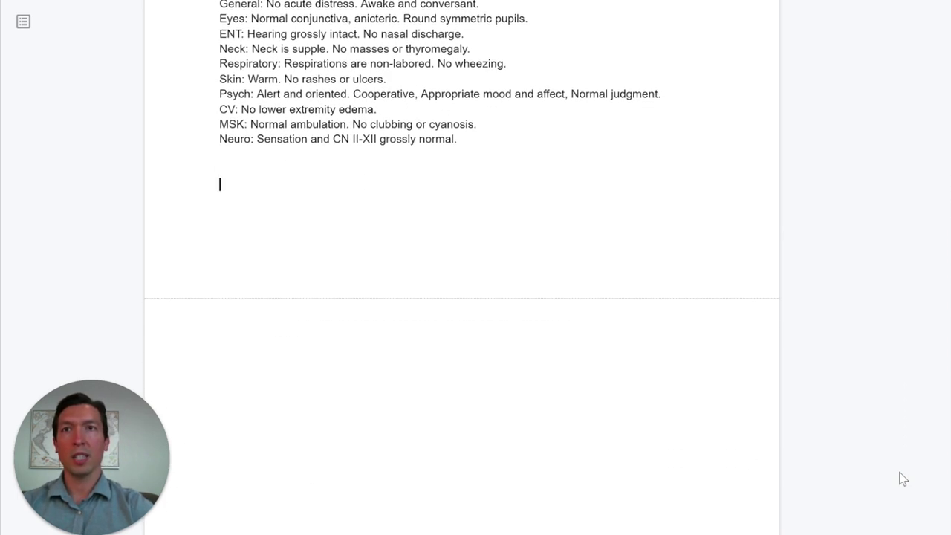
pyautogui.press('BackSpace')
pyautogui.write('A/P')
pyautogui.press('Return')
pyautogui.press('Return')
pyautogui.write(';ANX')
pyautogui.press('BackSpace')
pyautogui.press('BackSpace')
pyautogui.press('BackSpace')
pyautogui.press('BackSpace')
# - Open the ;anxiety# assessment template form under the A/P heading
pyautogui.write(';an')
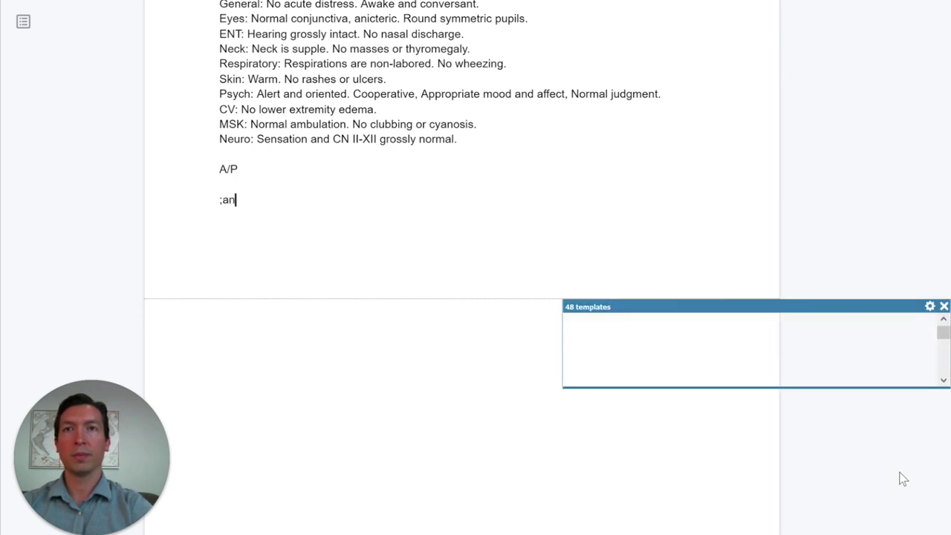
pyautogui.write('xie')
pyautogui.press('Down')
pyautogui.press('Down')
pyautogui.press('Up')
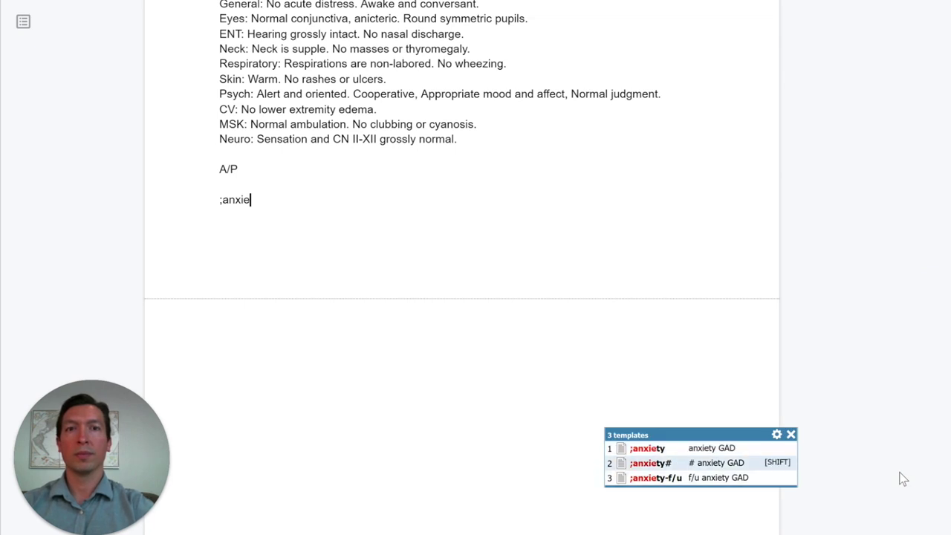
pyautogui.press('Return')
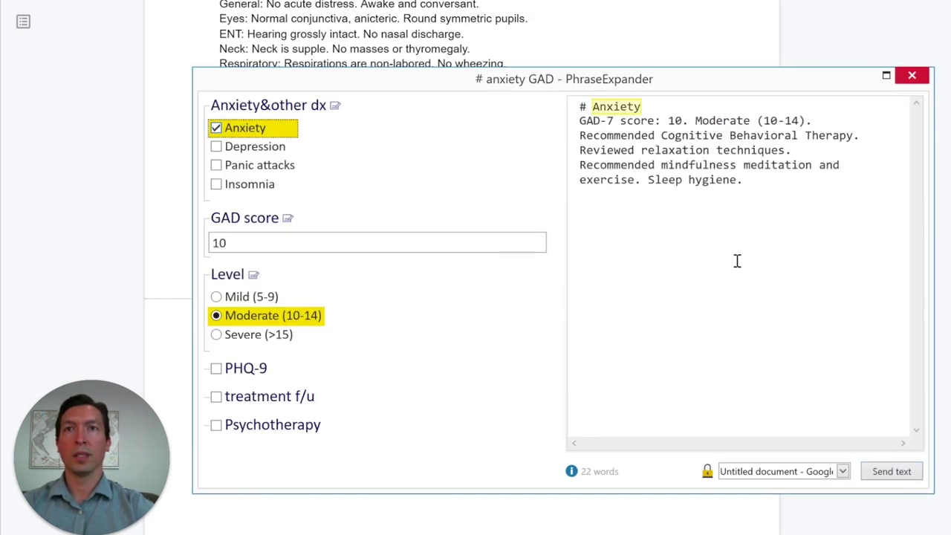
# - Add Depression to the diagnoses in the anxiety assessment form and include the PHQ-9 section
pyautogui.click(217, 147)
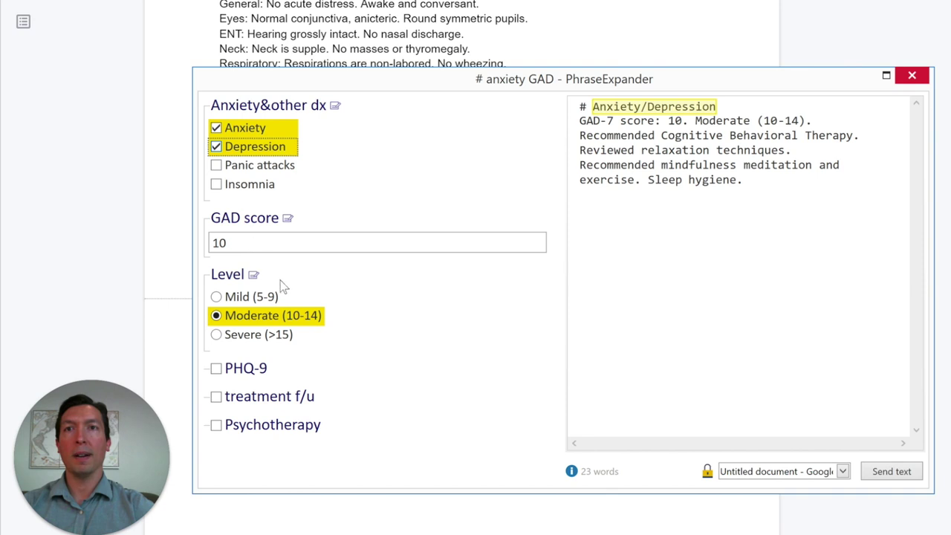
pyautogui.click(216, 370)
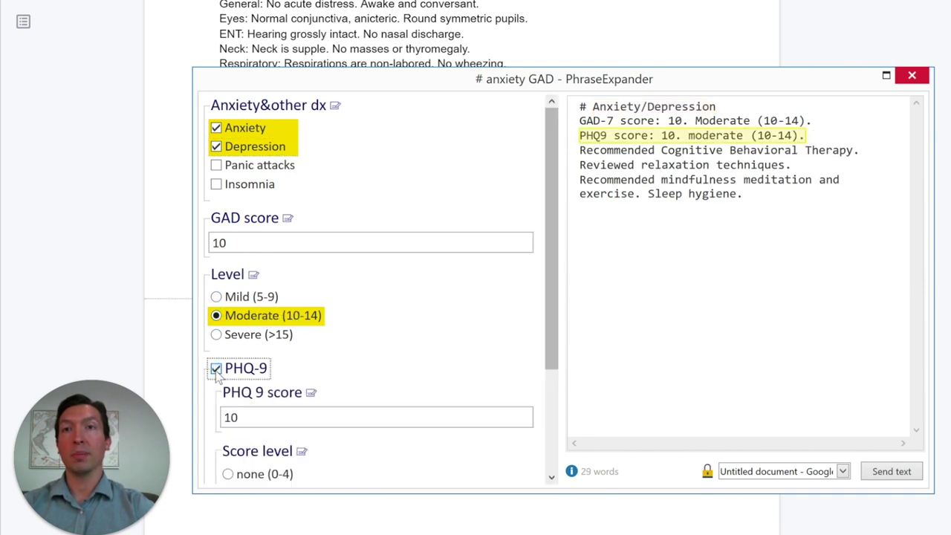
pyautogui.scroll(-3, 416, 374)
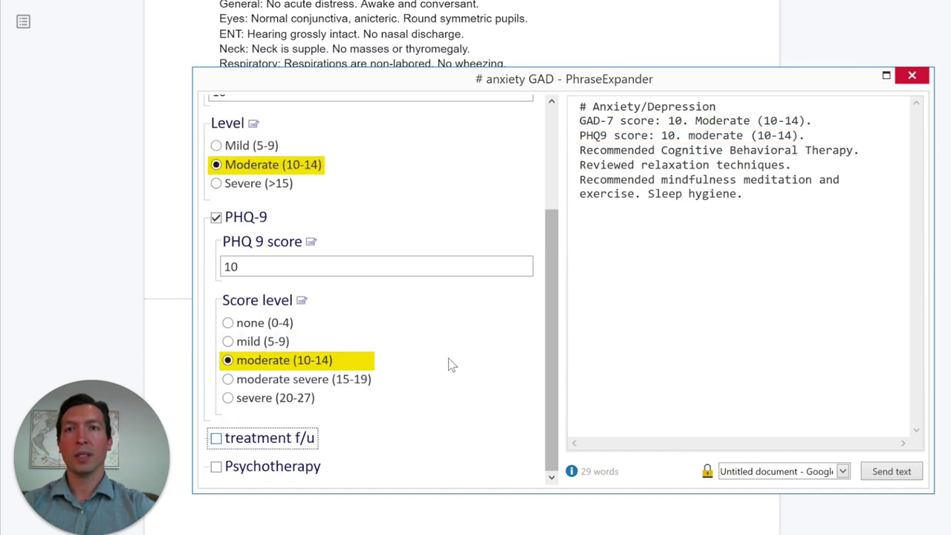
# - Include the treatment f/u section with tx response Improving, and insert the assessment text into the document
pyautogui.click(216, 438)
pyautogui.scroll(-2, 438, 436)
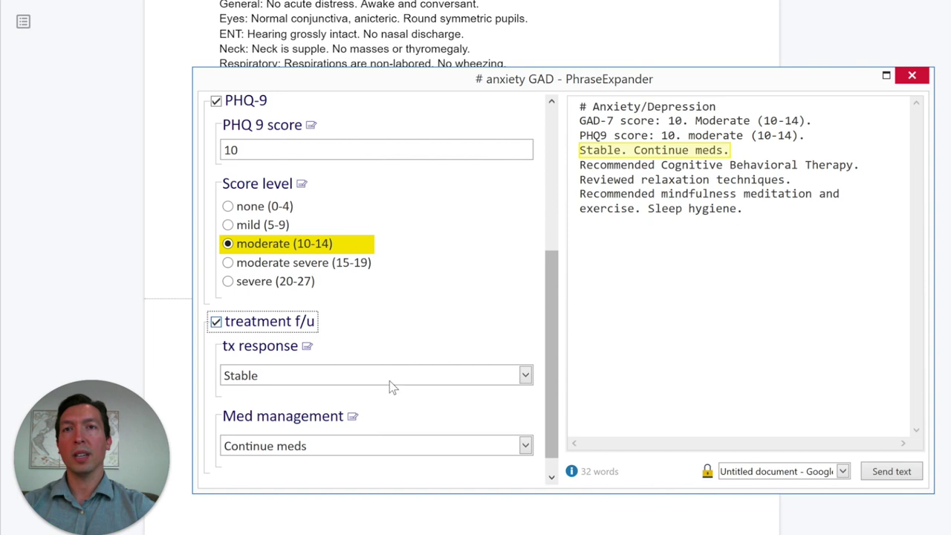
pyautogui.click(524, 377)
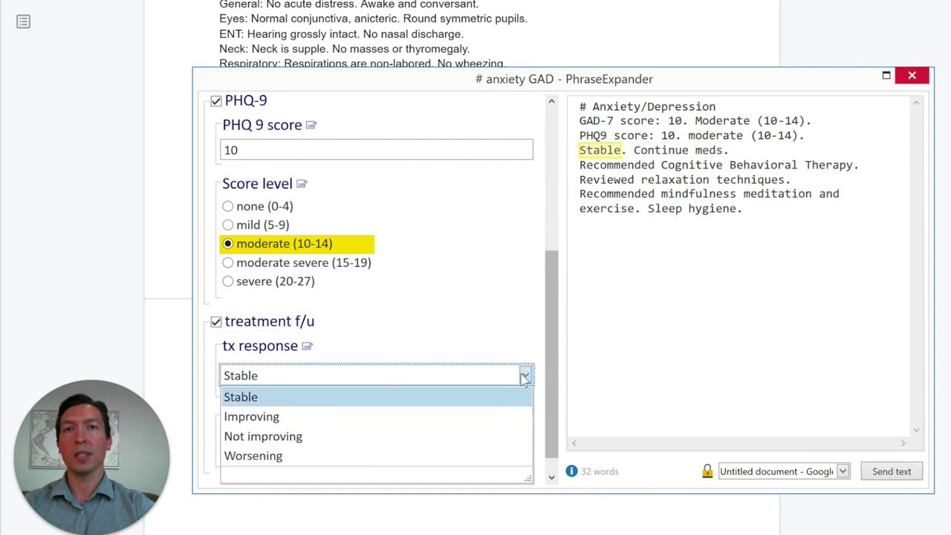
pyautogui.click(308, 415)
pyautogui.scroll(-1, 402, 340)
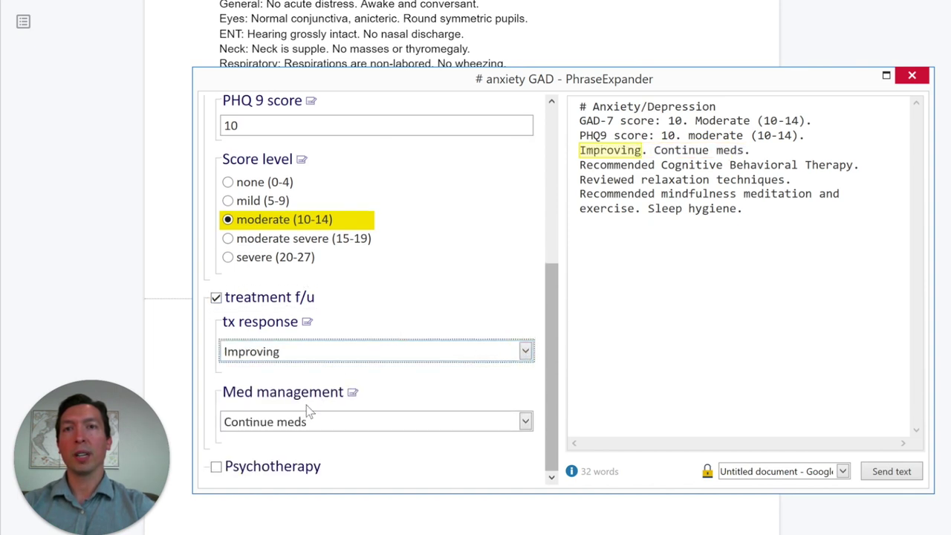
pyautogui.click(893, 472)
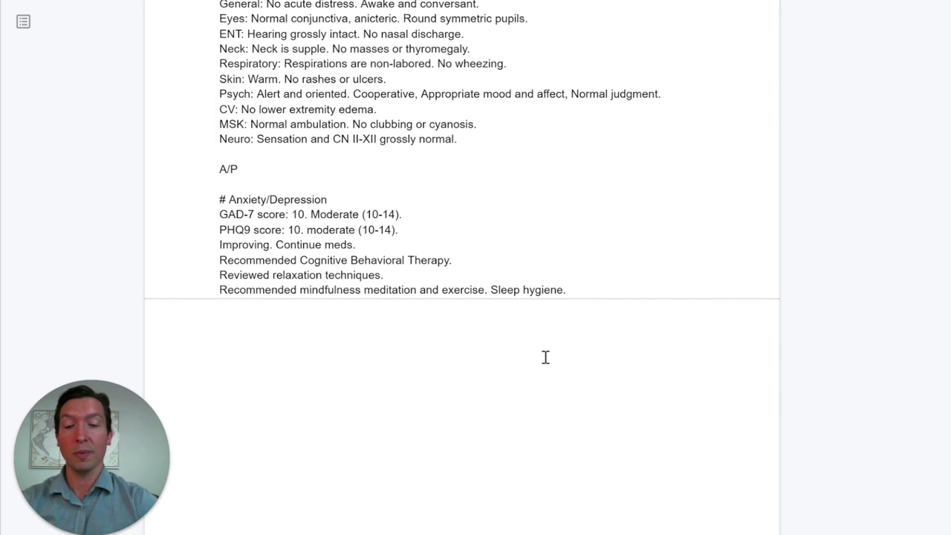
# - Add a Letter heading below the anxiety plan and insert the ;pet-companion-letter template under it
pyautogui.scroll(-3, 545, 358)
pyautogui.write('Letter')
pyautogui.press('Return')
pyautogui.press('Return')
pyautogui.write(';pet')
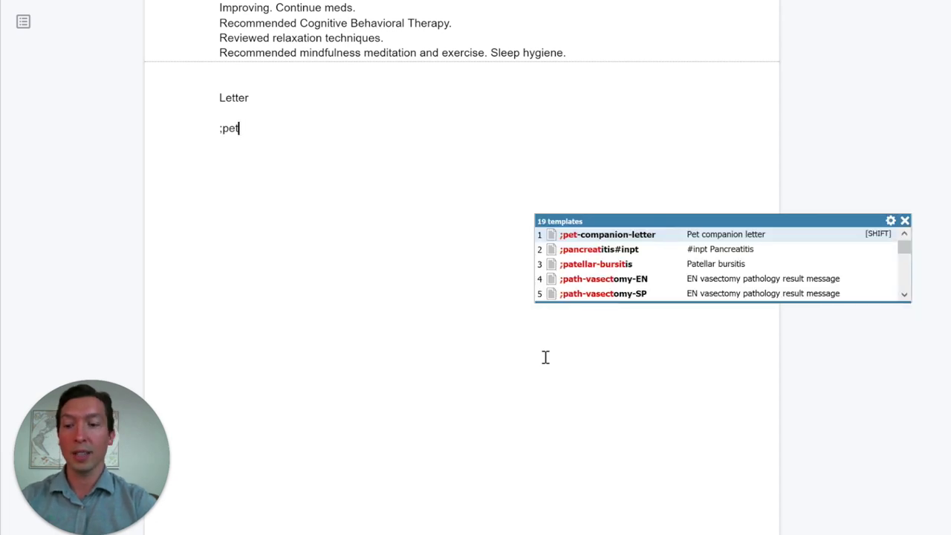
pyautogui.press('Return')
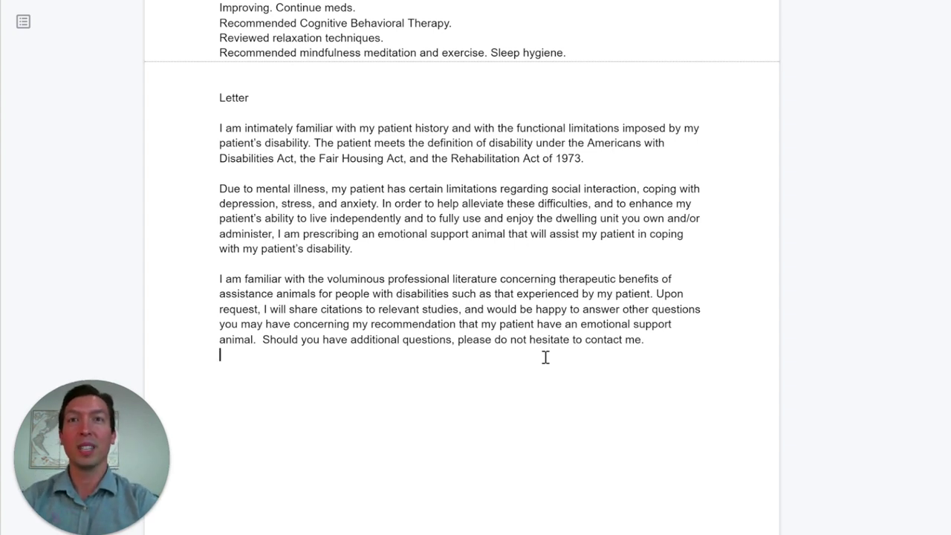
# - Add an HPI heading below the pet companion letter, separated by blank lines, to start another note
pyautogui.press('Return')
pyautogui.press('Return')
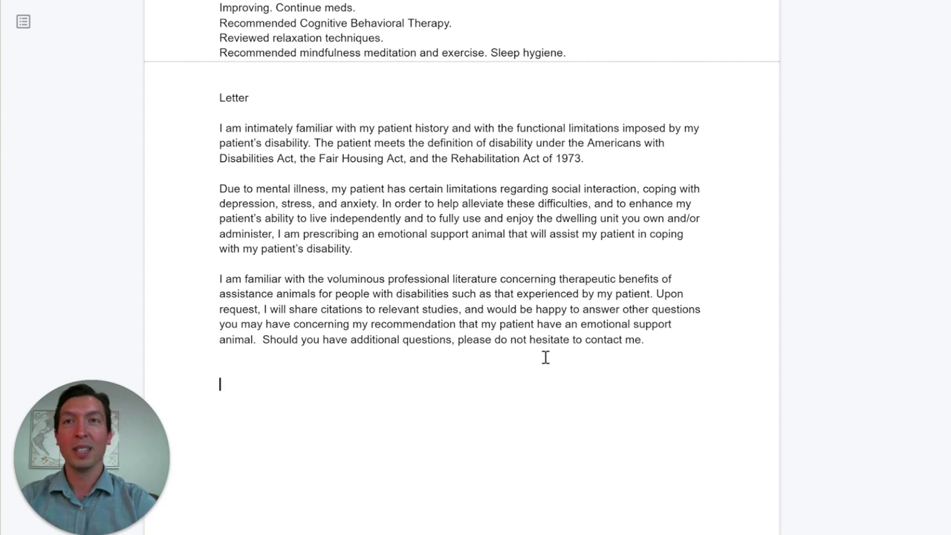
pyautogui.scroll(-2, 546, 358)
pyautogui.scroll(-2, 545, 357)
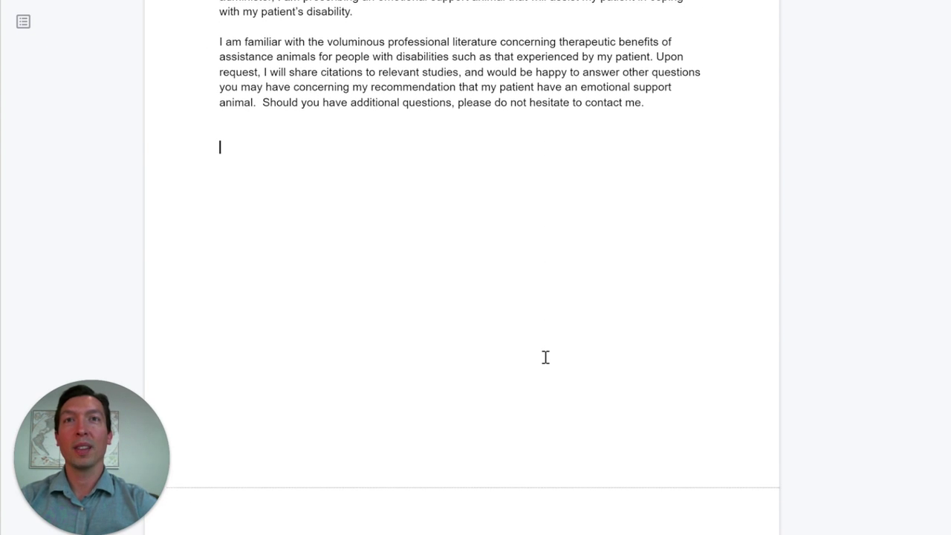
pyautogui.scroll(-2, 545, 358)
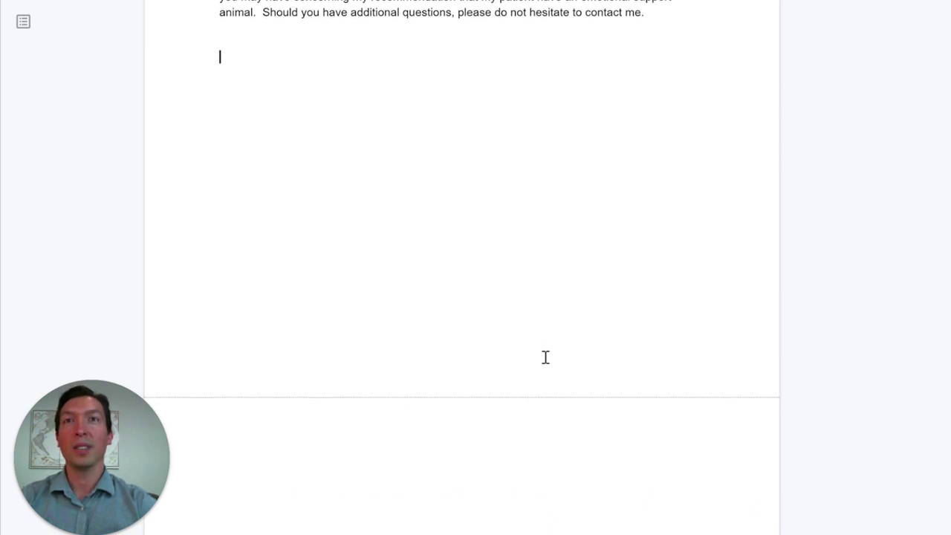
pyautogui.scroll(-1, 545, 357)
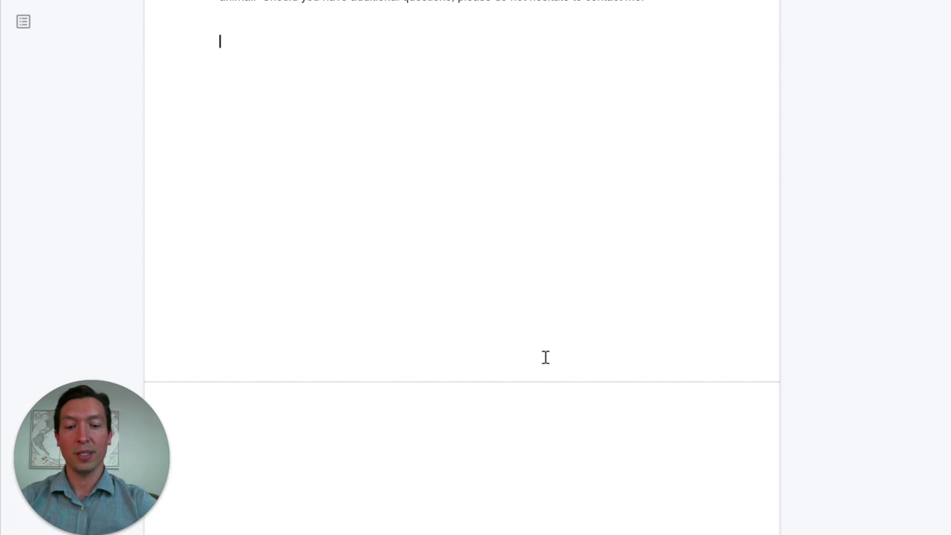
pyautogui.write('HPI')
pyautogui.press('Return')
# - Insert the ;wcc-yrs-06-8 well child template for 6-8 years under the new HPI heading
pyautogui.write(';w')
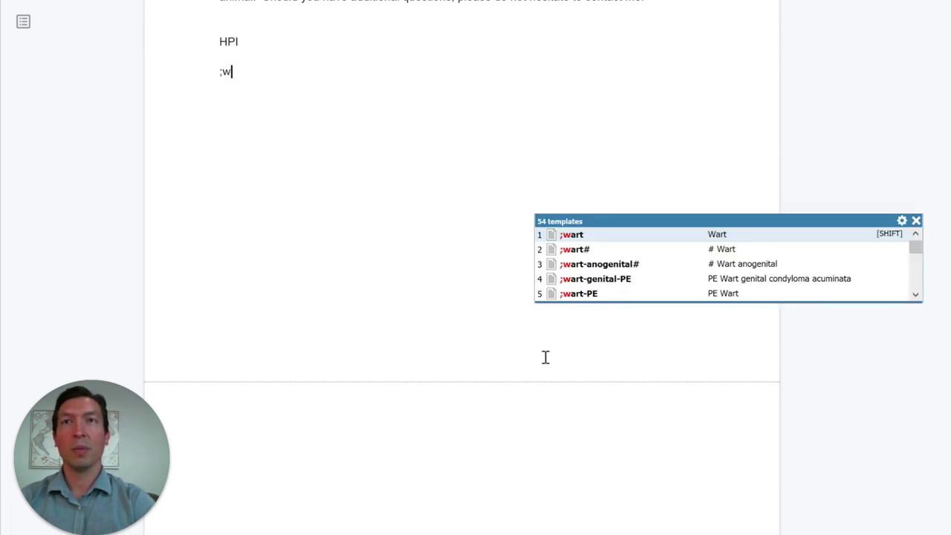
pyautogui.write('cc')
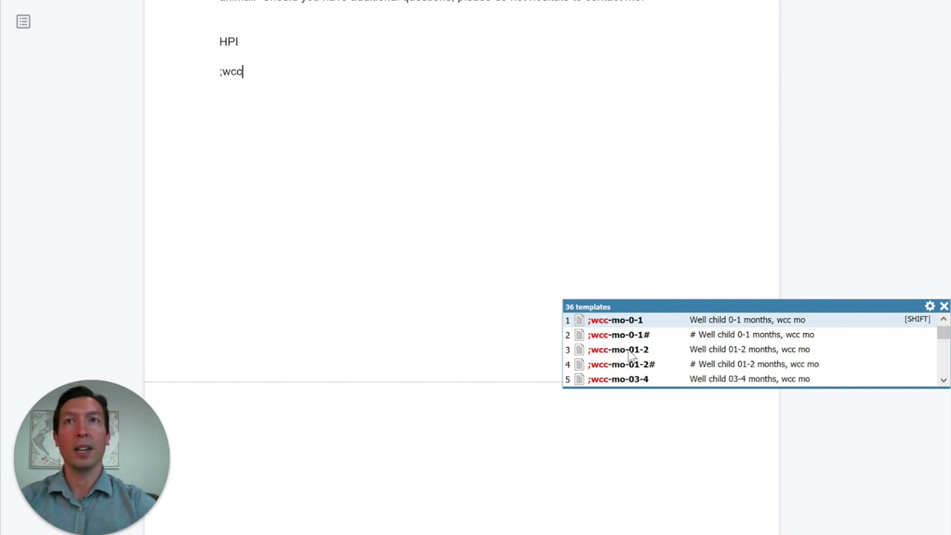
pyautogui.write('-yr')
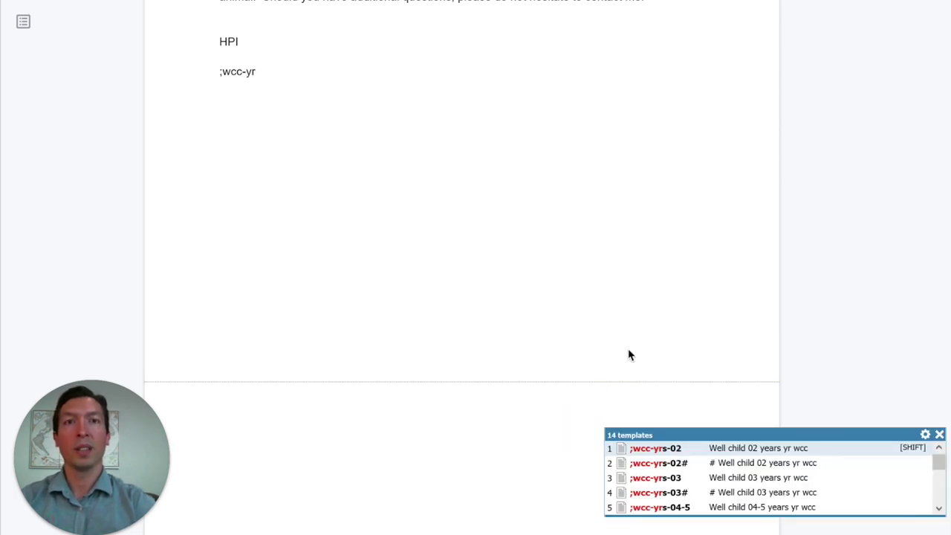
pyautogui.press('Down')
pyautogui.press('Down')
pyautogui.press('Down')
pyautogui.press('Down')
pyautogui.press('Down')
pyautogui.press('Down')
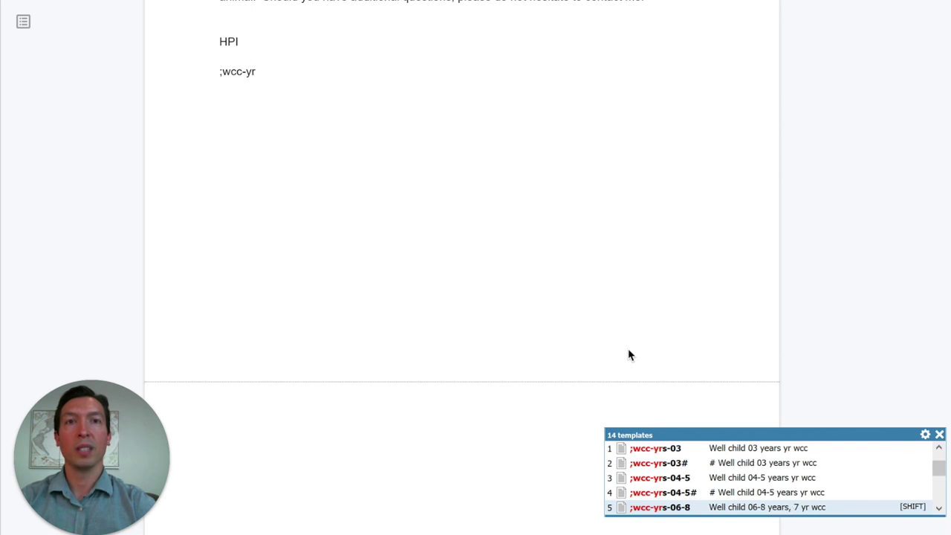
pyautogui.press('Return')
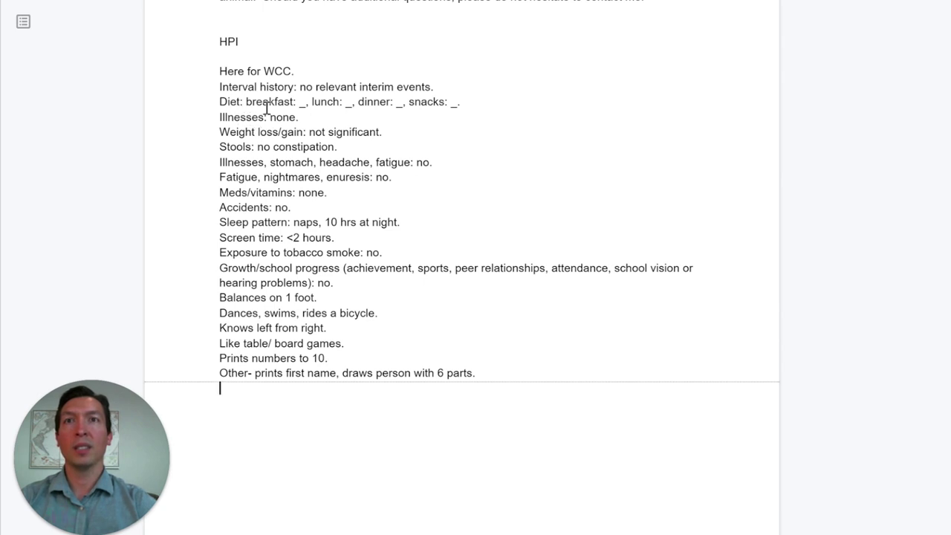
# - Fill in the Diet line's breakfast as "ceral" and lunch as "PBJ" in the well child HPI
pyautogui.click(303, 104)
pyautogui.press('BackSpace')
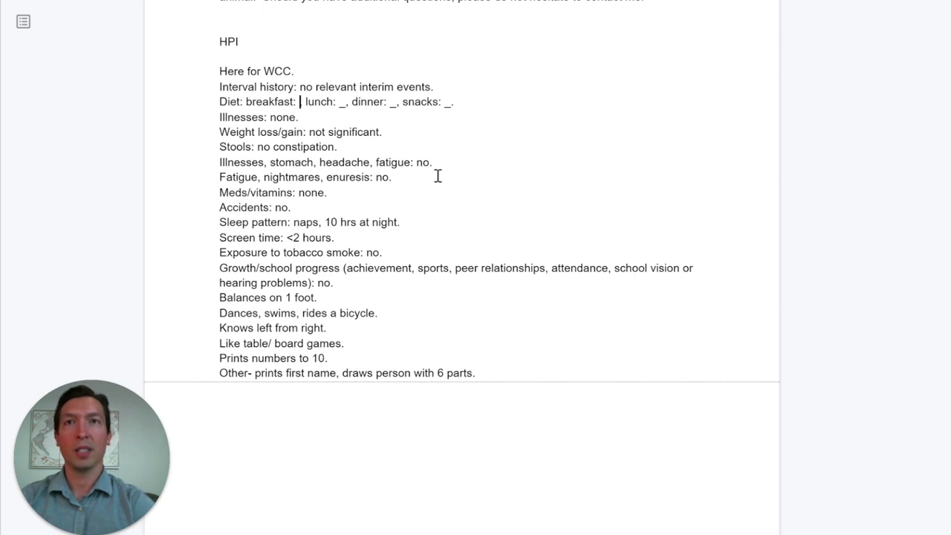
pyautogui.write('ceral')
pyautogui.click(370, 104)
pyautogui.press('BackSpace')
pyautogui.write('PB')
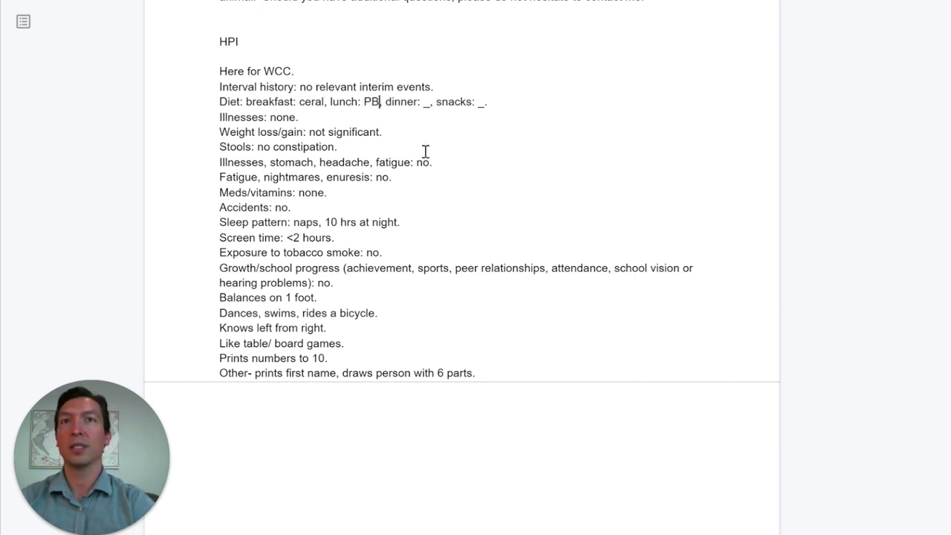
pyautogui.write('J')
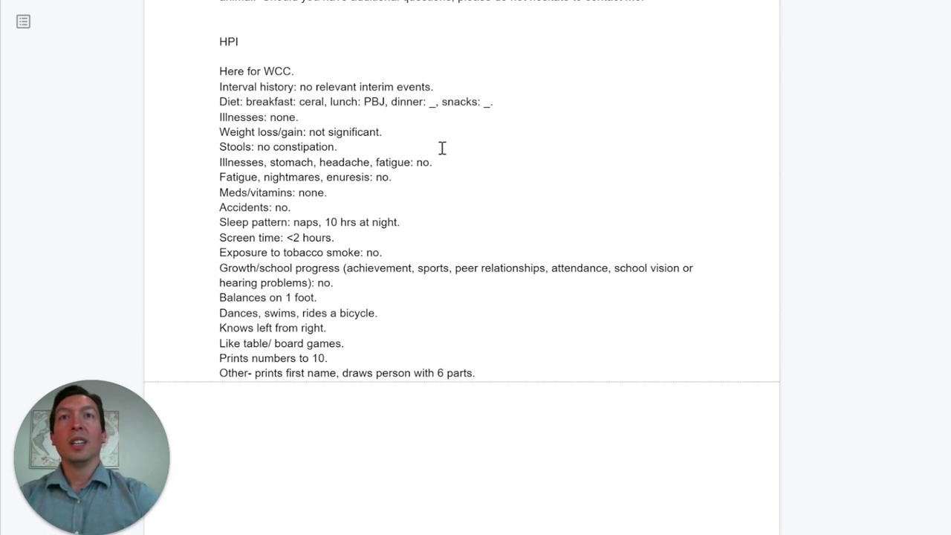
# - Fill in the Diet line's dinner as "nuggets" and snacks as "chips", keeping the punctuation around them
pyautogui.click(439, 108)
pyautogui.press('BackSpace')
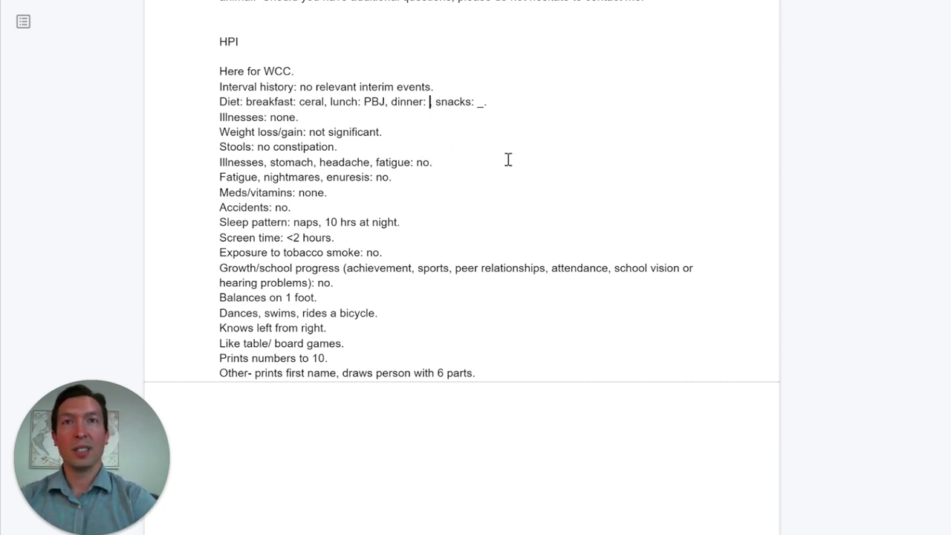
pyautogui.write('nuggets')
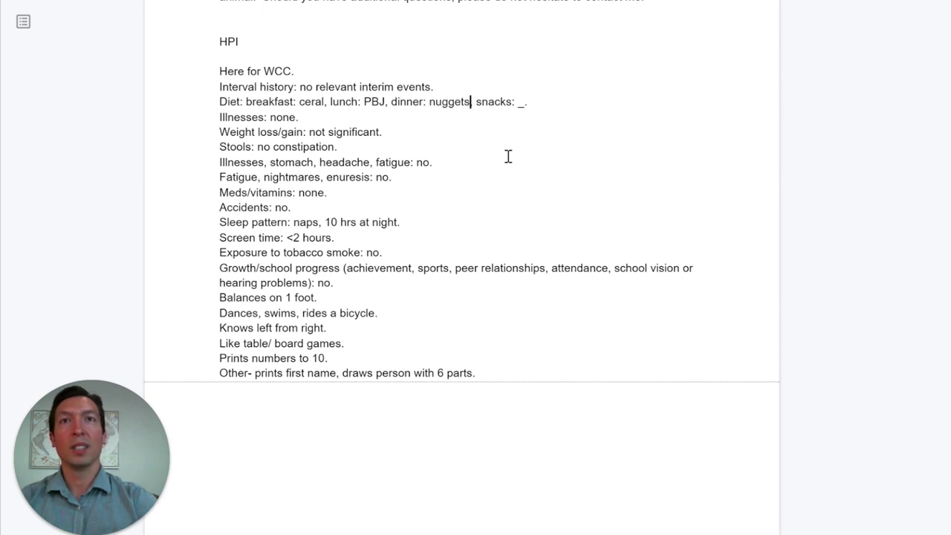
pyautogui.write(',')
pyautogui.click(522, 104)
pyautogui.write('c')
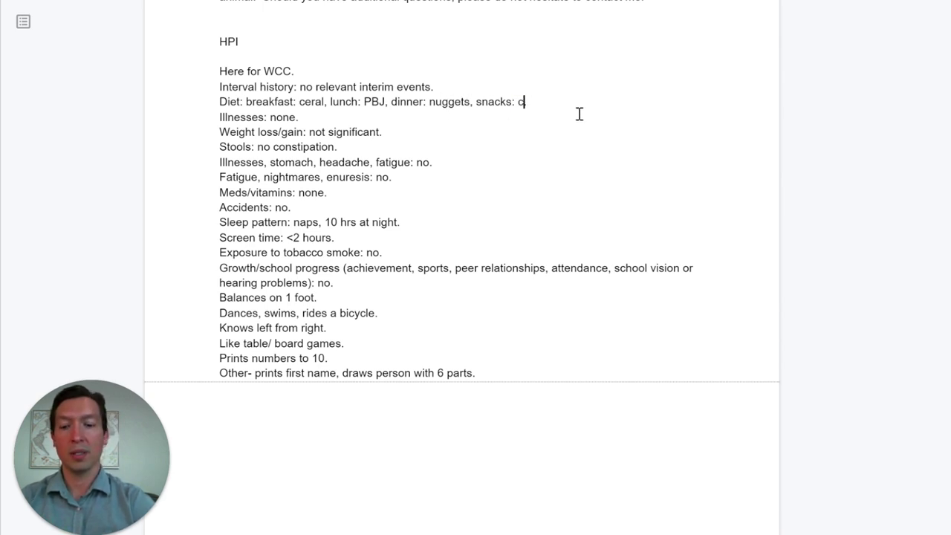
pyautogui.write('hips.')
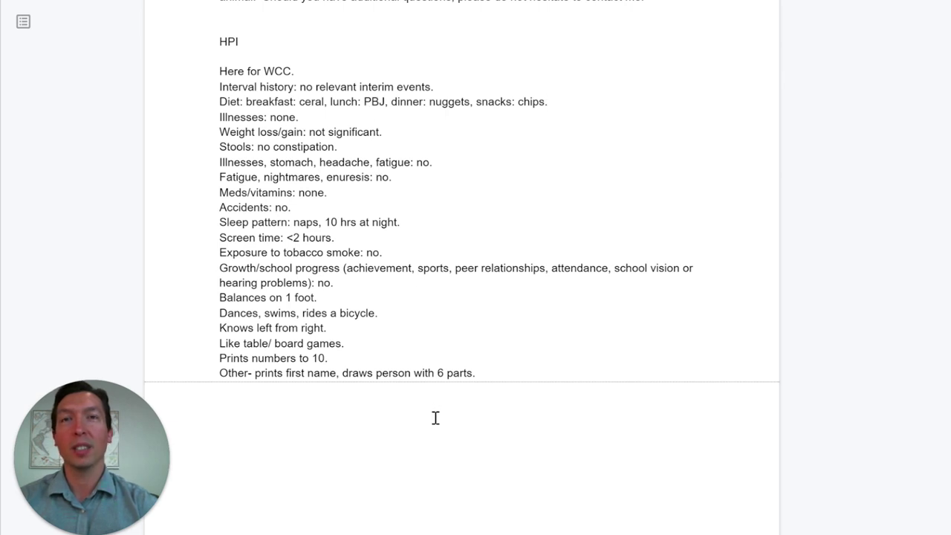
# - Add a PE heading below the last line of the well child HPI, followed by a blank line
pyautogui.click(497, 374)
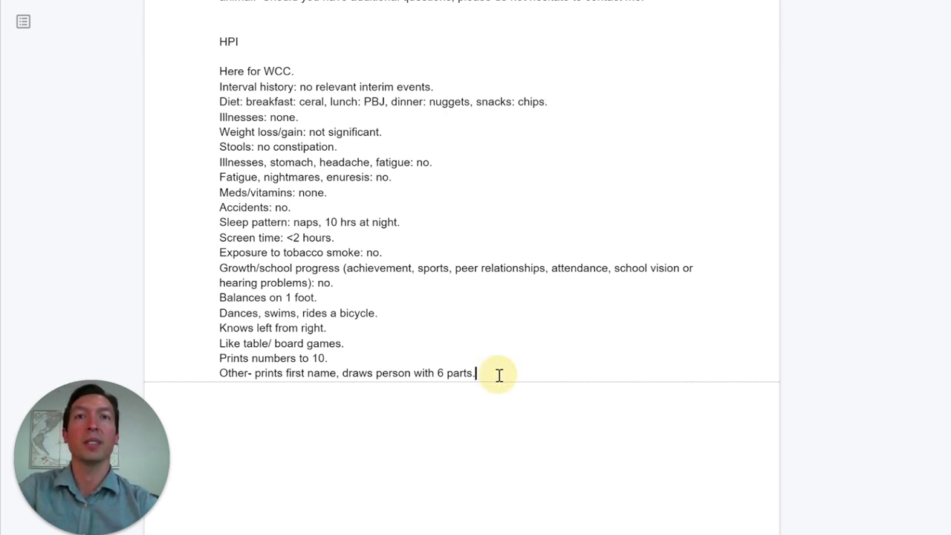
pyautogui.press('Return')
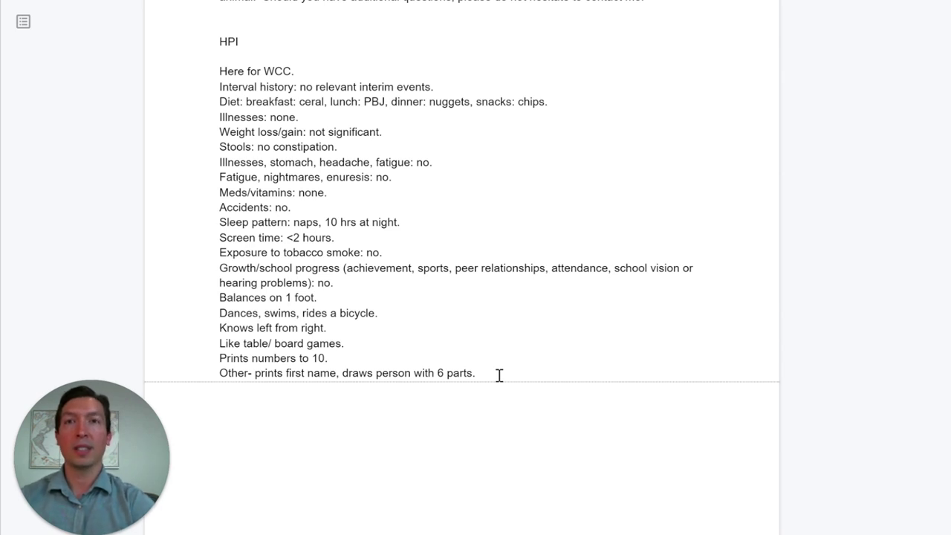
pyautogui.scroll(-3, 499, 375)
pyautogui.write('ex')
pyautogui.press('BackSpace')
pyautogui.press('BackSpace')
pyautogui.write('E')
pyautogui.press('BackSpace')
pyautogui.write('PE')
pyautogui.press('Return')
# - Insert the ;wcc-pe-toddler/child exam template under the PE heading with the male option left off
pyautogui.write(';wcc-pe')
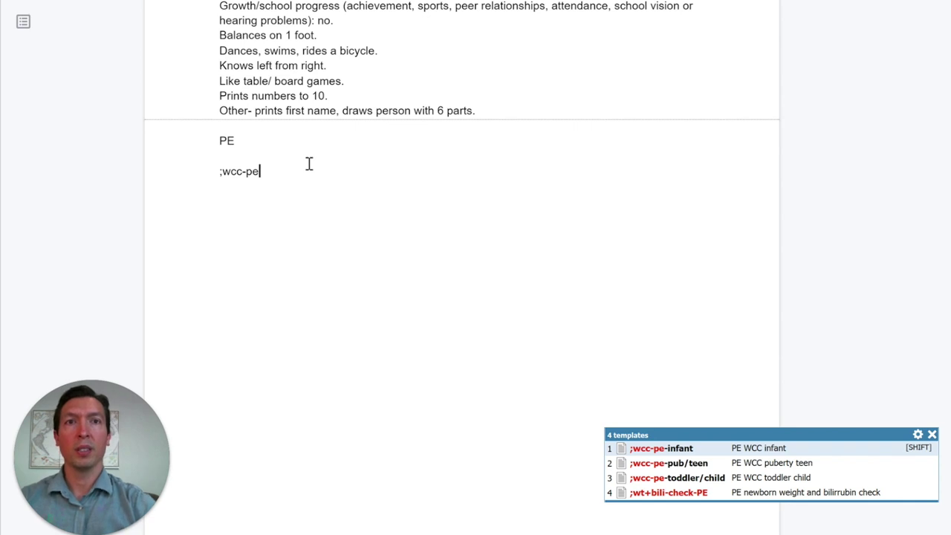
pyautogui.press('Down')
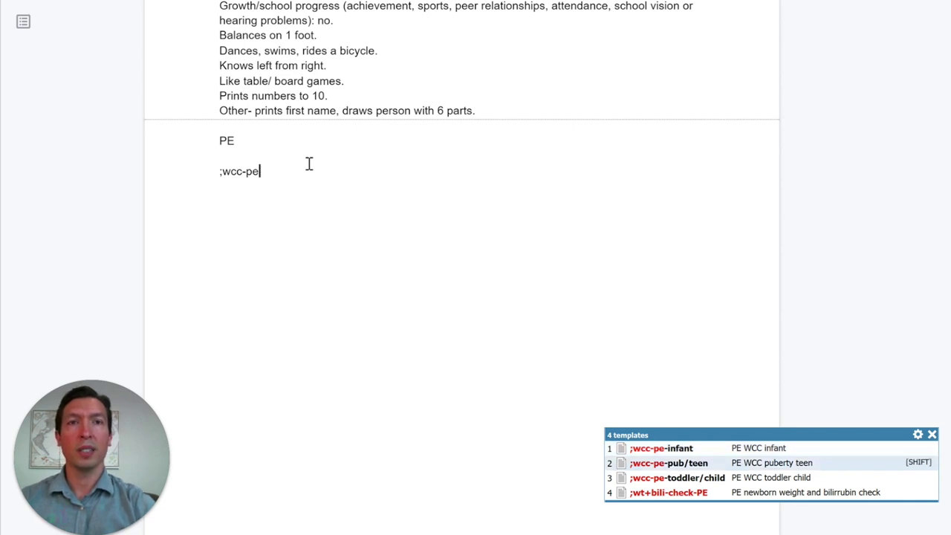
pyautogui.press('Down')
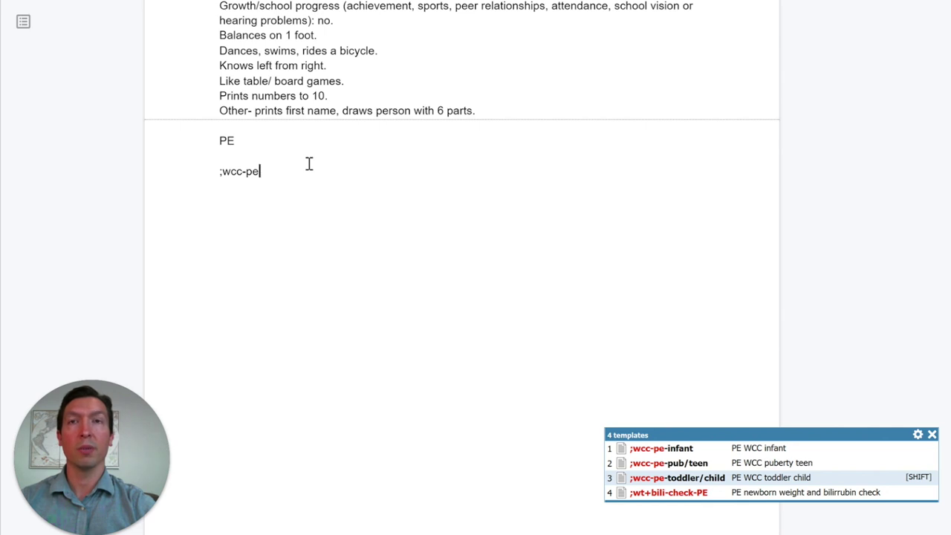
pyautogui.press('Return')
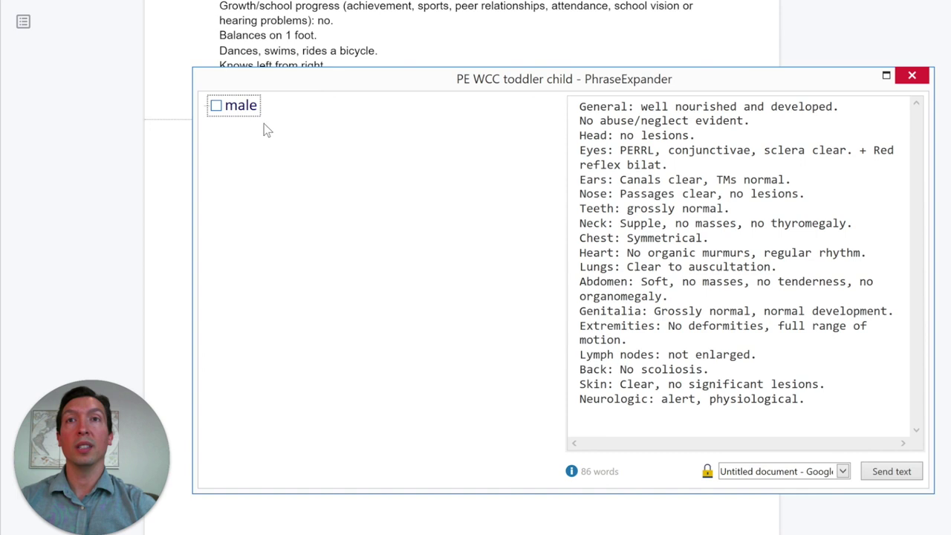
pyautogui.click(217, 108)
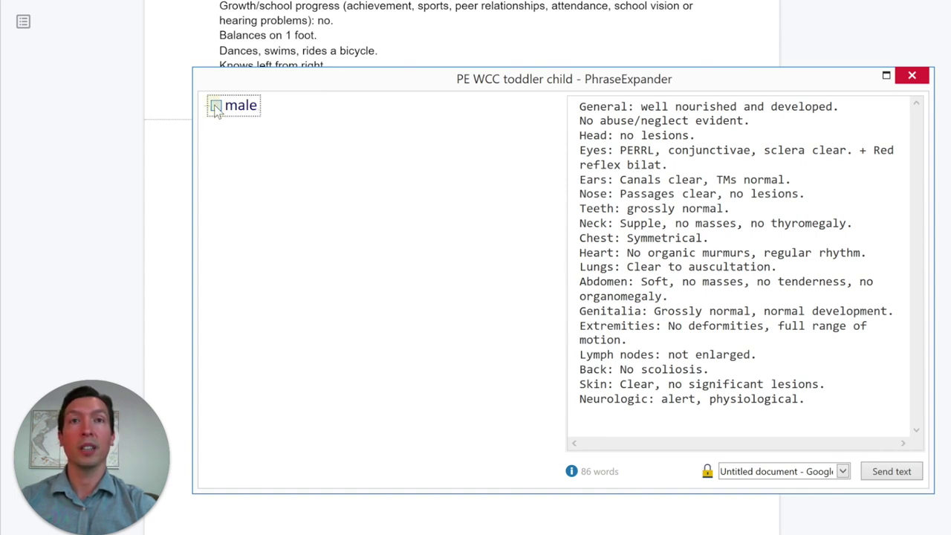
pyautogui.click(216, 108)
pyautogui.click(895, 471)
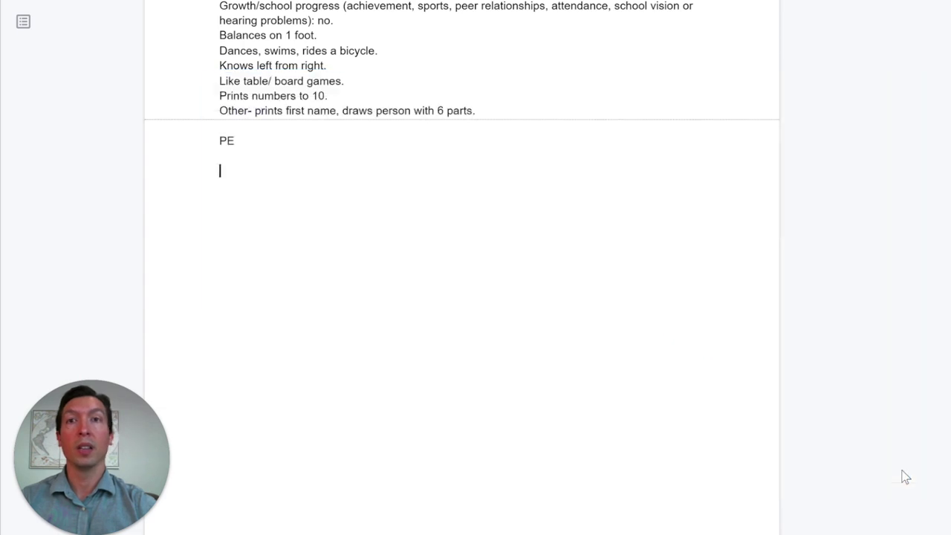
# - Add an A/P heading below the well child physical exam, followed by a blank line
pyautogui.press('Return')
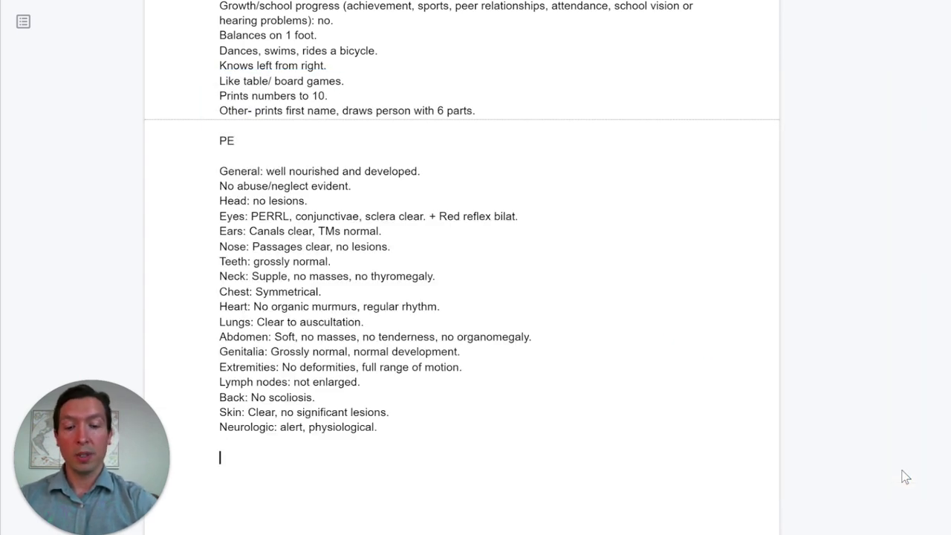
pyautogui.write('A/P')
pyautogui.press('Return')
pyautogui.scroll(-9, 616, 356)
pyautogui.scroll(1, 616, 356)
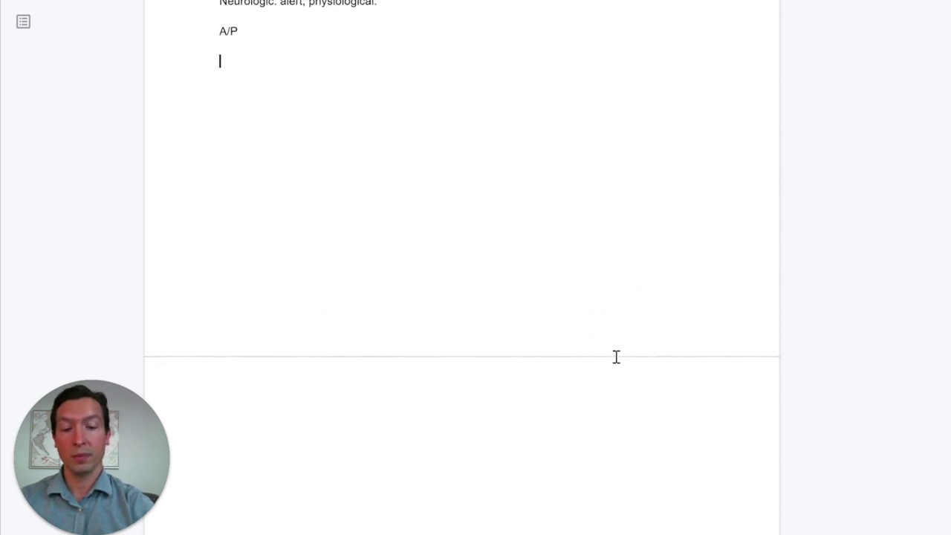
pyautogui.write('.W')
pyautogui.press('BackSpace')
pyautogui.press('BackSpace')
pyautogui.write('.wco')
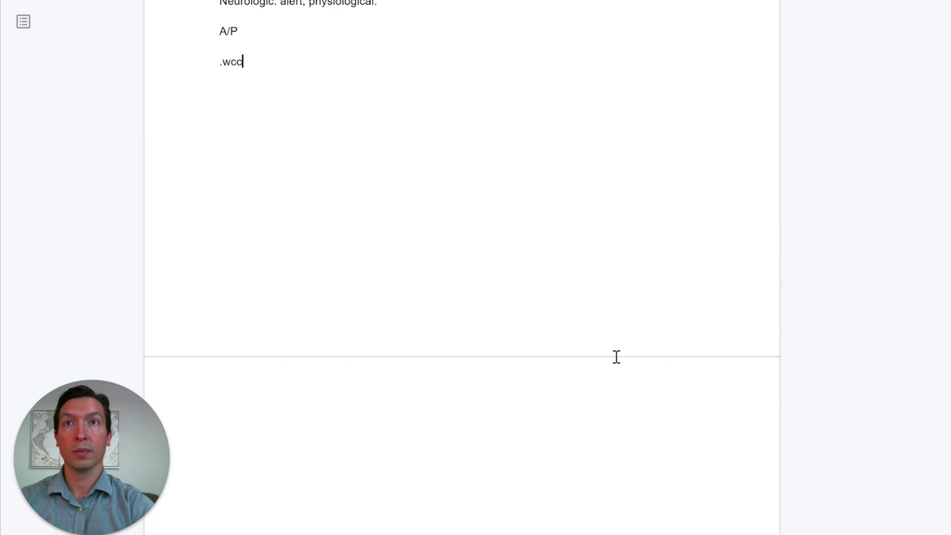
pyautogui.press('BackSpace')
pyautogui.press('BackSpace')
pyautogui.press('BackSpace')
pyautogui.press('BackSpace')
pyautogui.write(';')
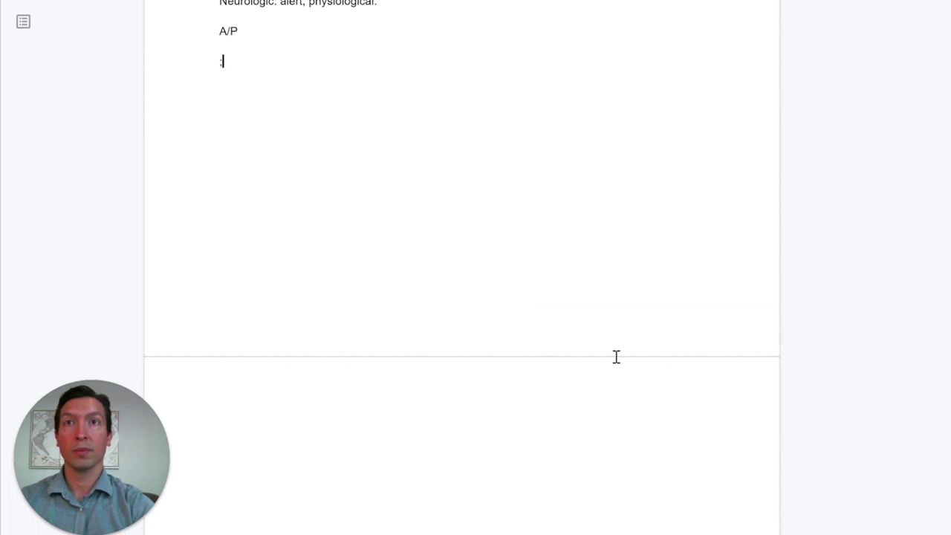
pyautogui.write('wcc-yr-')
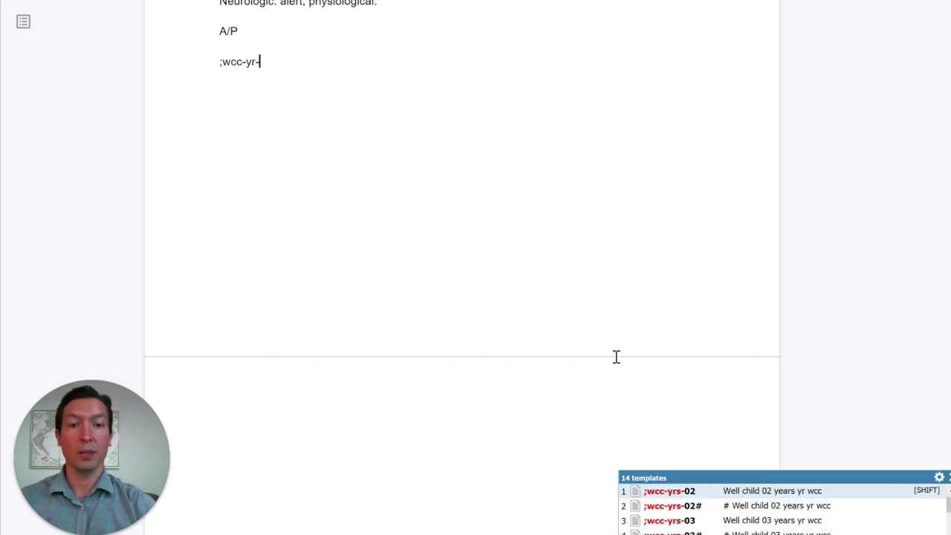
pyautogui.write('06')
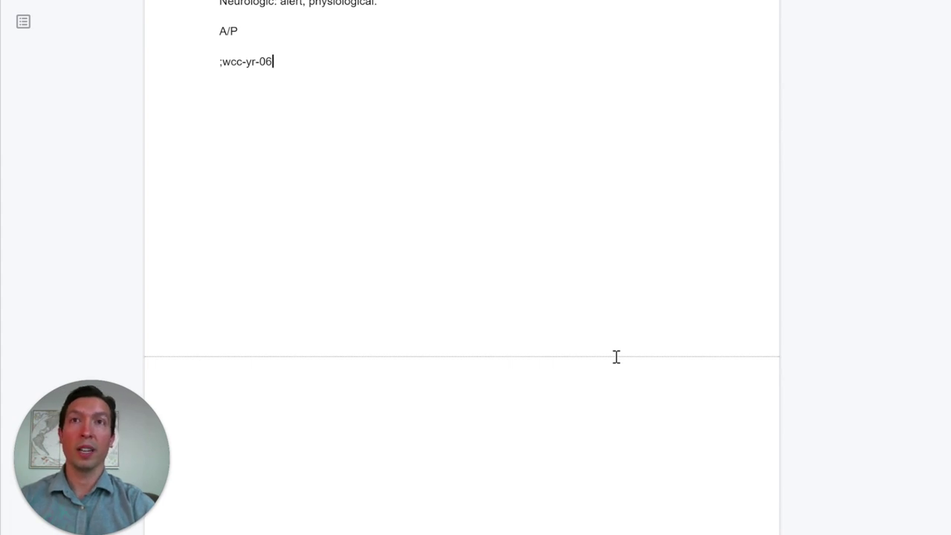
pyautogui.press('BackSpace')
pyautogui.press('BackSpace')
pyautogui.press('BackSpace')
pyautogui.press('BackSpace')
pyautogui.press('BackSpace')
pyautogui.press('BackSpace')
pyautogui.press('BackSpace')
pyautogui.press('BackSpace')
pyautogui.press('BackSpace')
pyautogui.press('BackSpace')
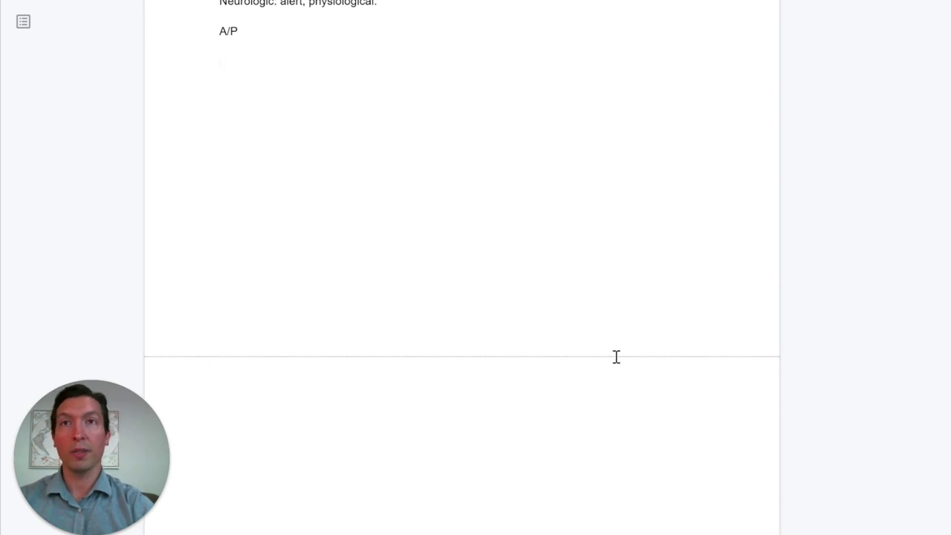
# - Search PhraseExpander's Quick Find for "wcc 6 yr" and insert the ;wcc-yrs-06-8# template under the A/P heading
pyautogui.hotkey('alt', 'space')
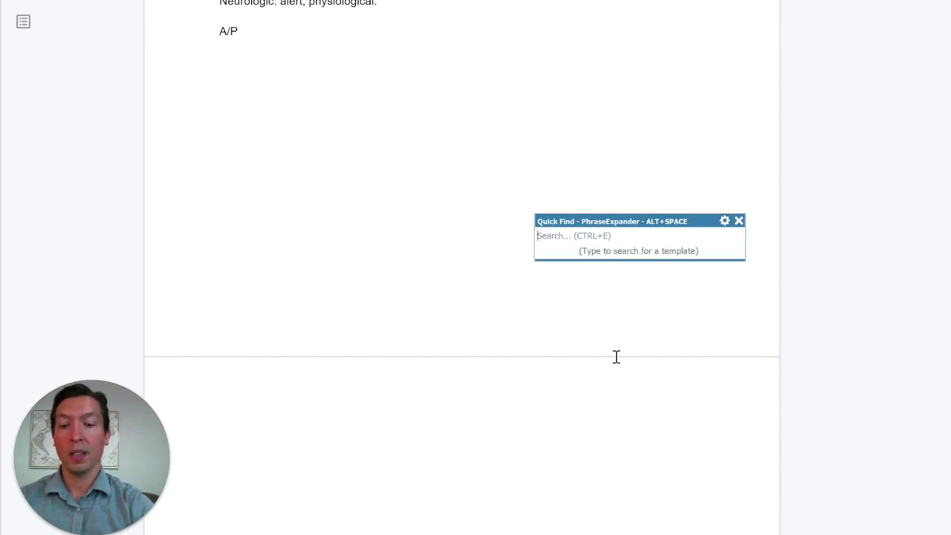
pyautogui.write('wcc')
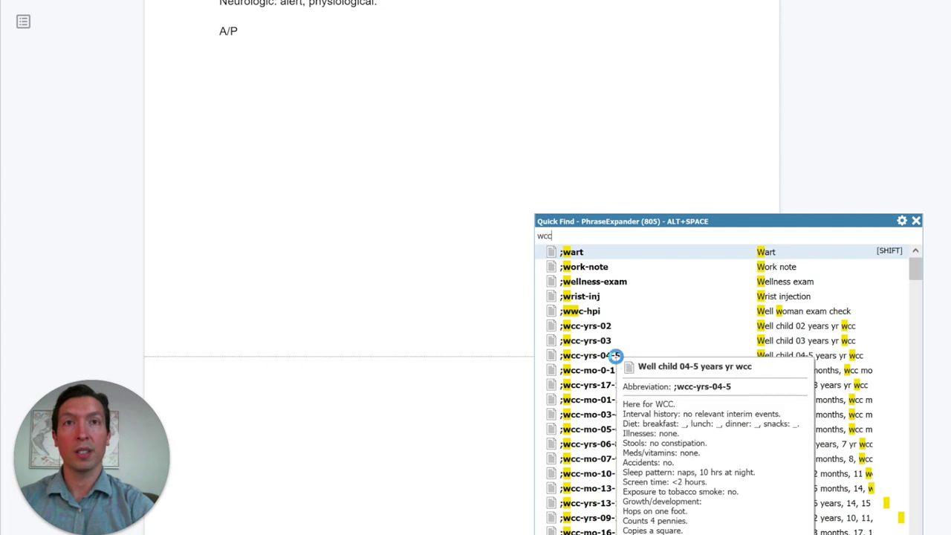
pyautogui.write(' 6 yr')
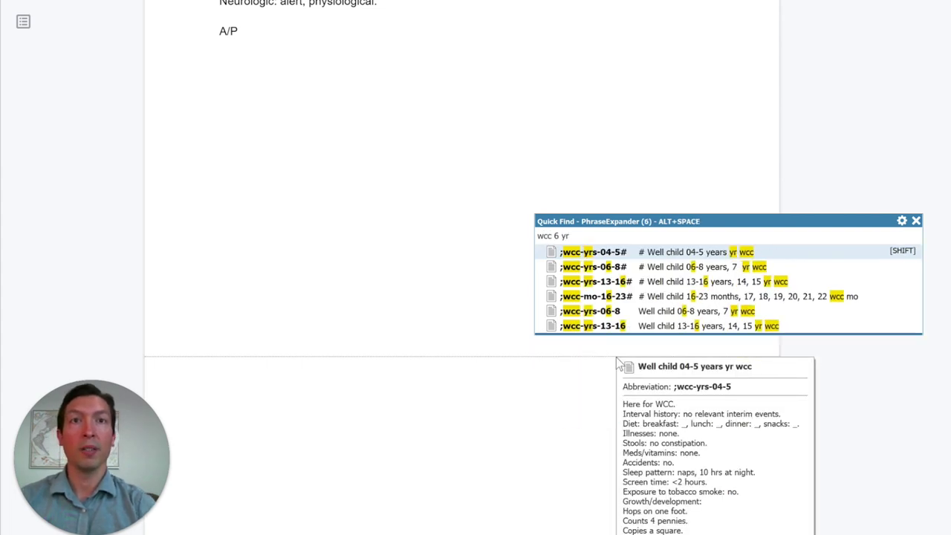
pyautogui.press('Down')
pyautogui.press('Return')
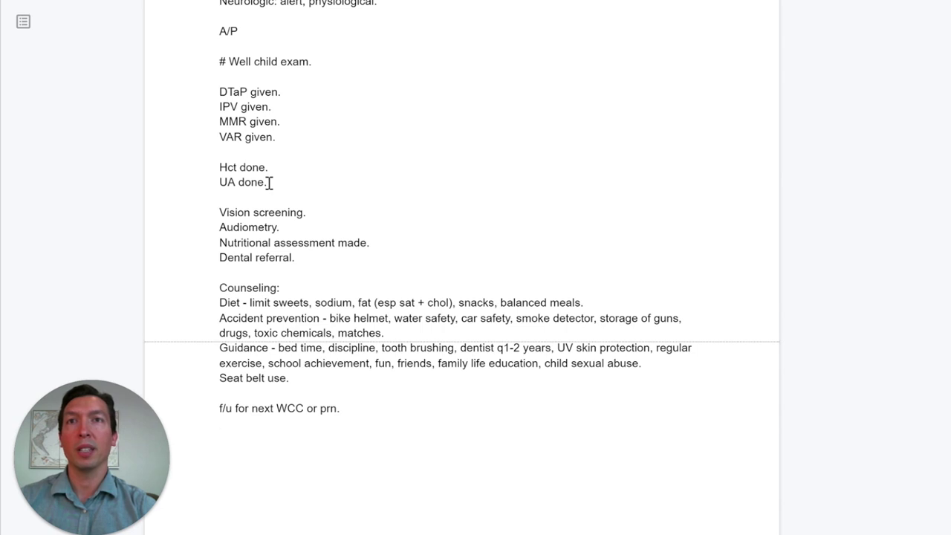
pyautogui.moveTo(269, 182); pyautogui.dragTo(213, 166)
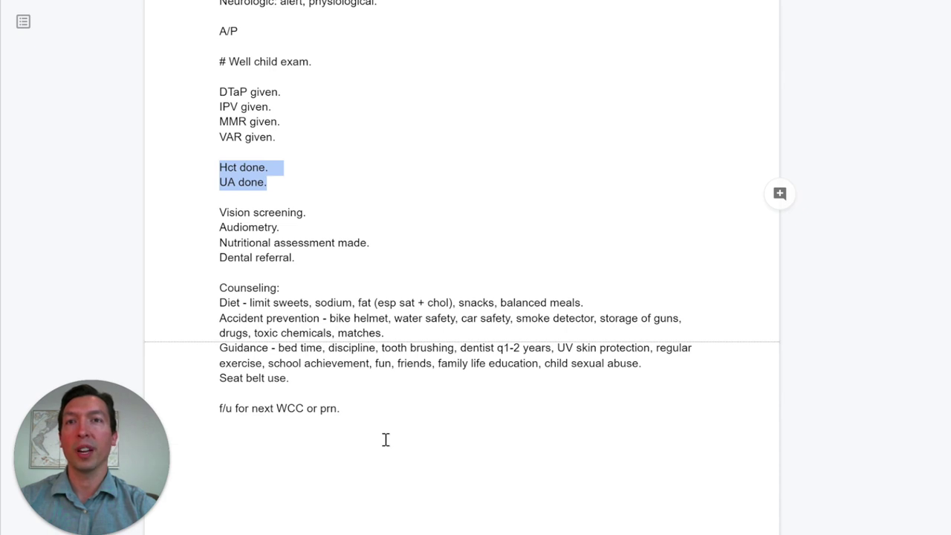
# - Add a new PE heading below the well child plan's follow-up line, separated by blank lines
pyautogui.click(320, 438)
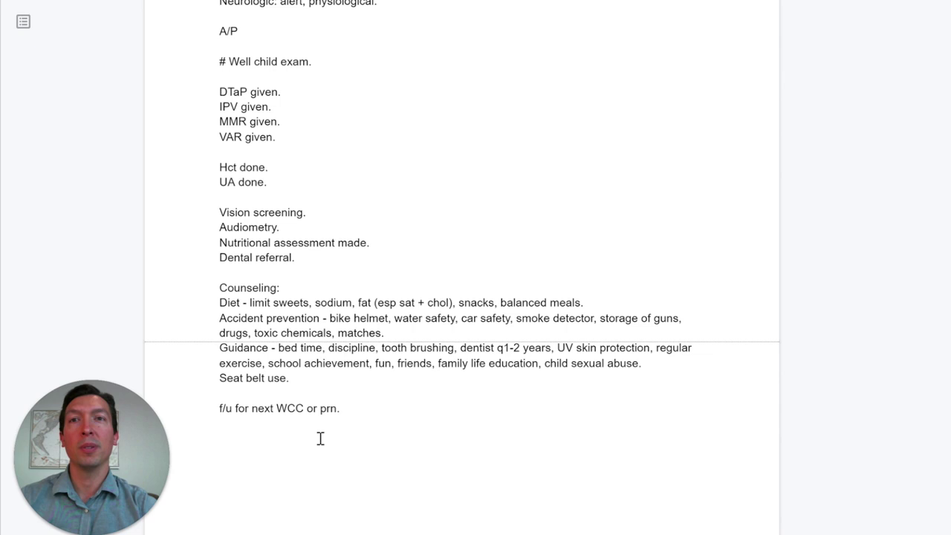
pyautogui.scroll(-4, 320, 438)
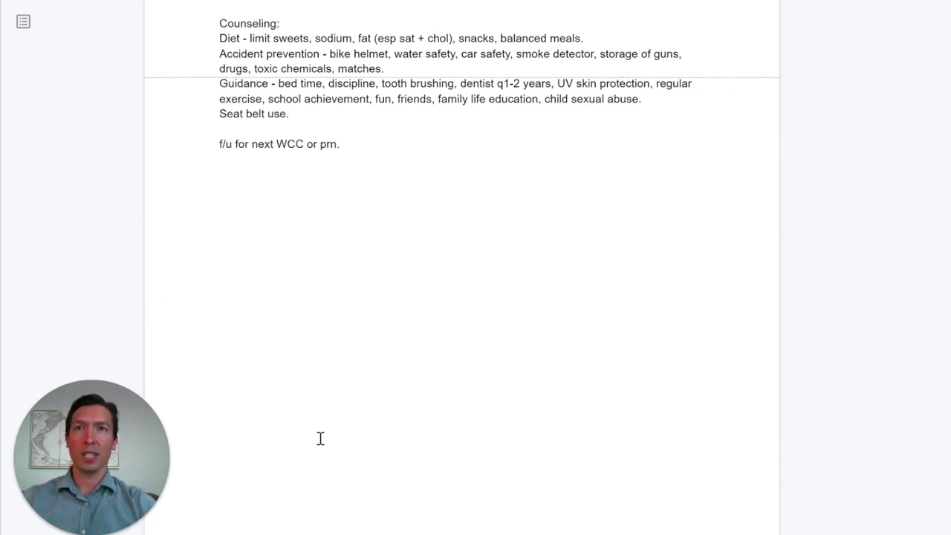
pyautogui.scroll(-1, 320, 439)
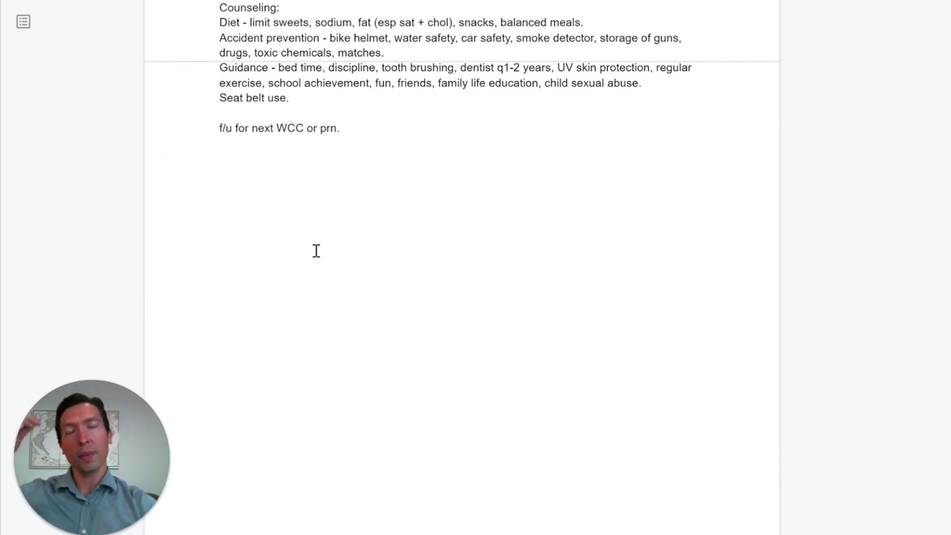
pyautogui.press('Return')
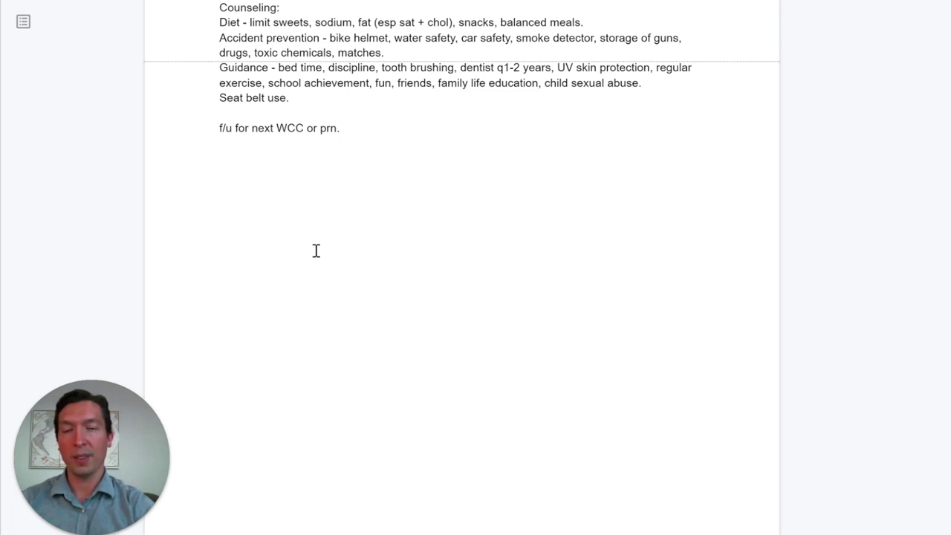
pyautogui.write('PE')
pyautogui.press('Return')
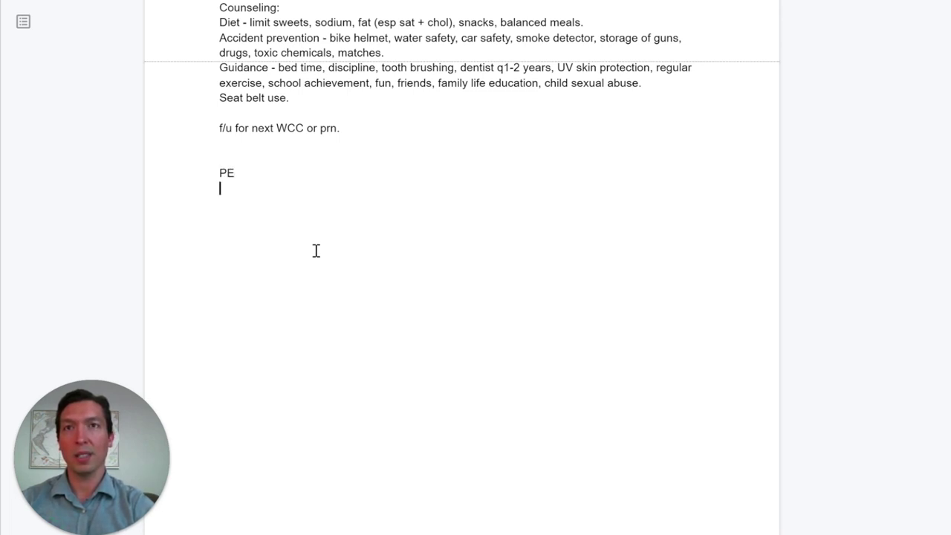
pyautogui.write(':')
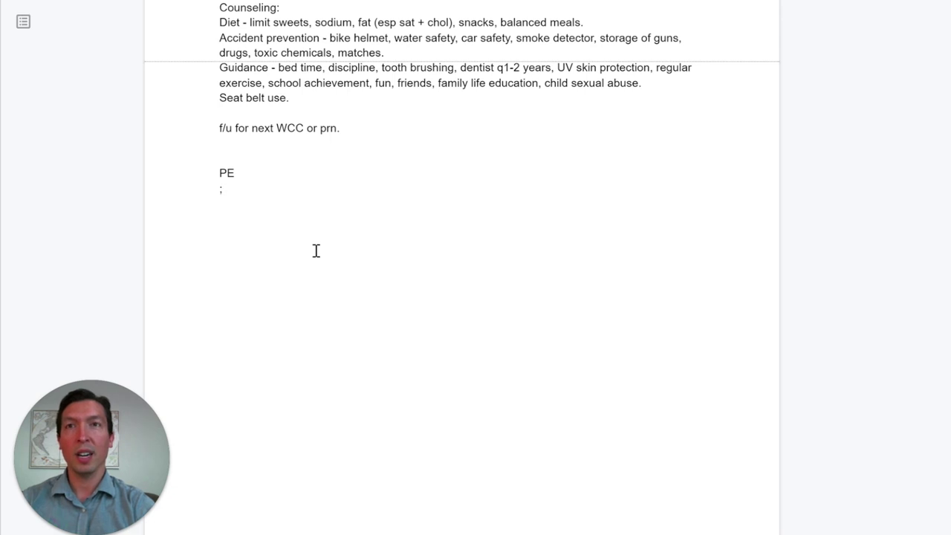
pyautogui.write('inpt')
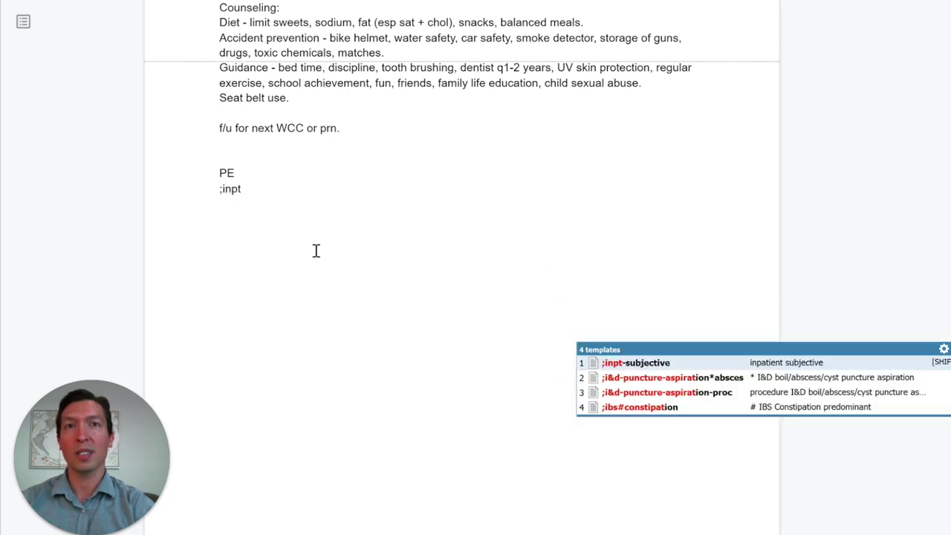
pyautogui.press('BackSpace')
pyautogui.press('BackSpace')
pyautogui.press('BackSpace')
pyautogui.press('BackSpace')
pyautogui.press('BackSpace')
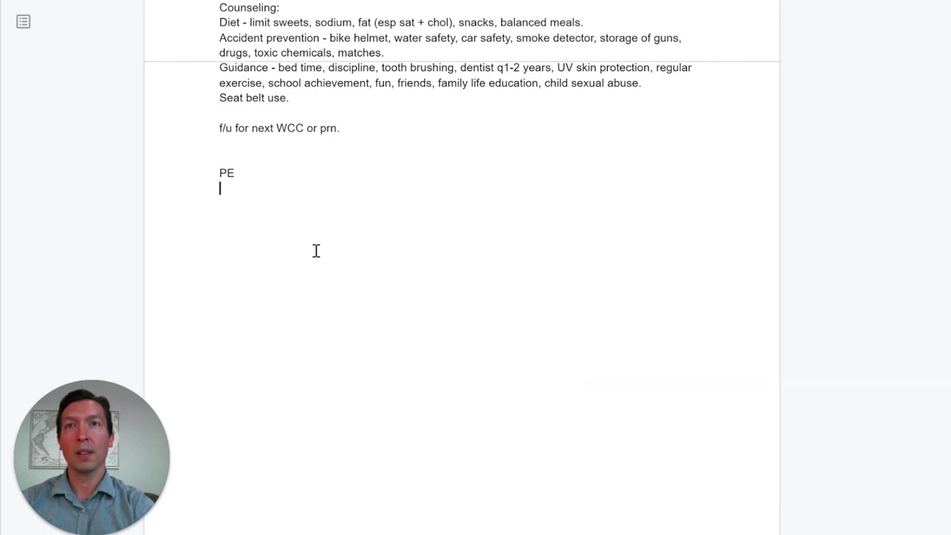
# - Insert the ;pe-adult-inpt exam template under the new PE heading, followed by a blank line
pyautogui.write(';pe-ad')
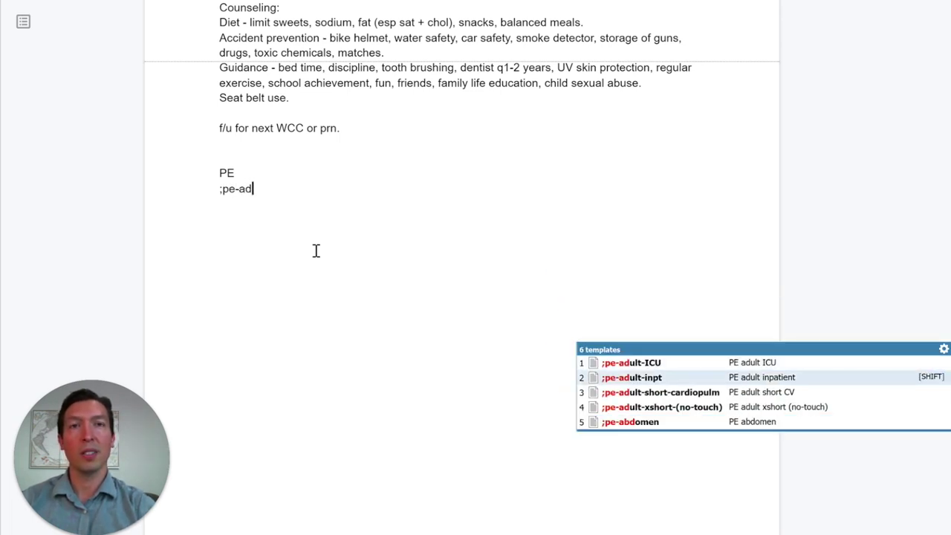
pyautogui.press('Up')
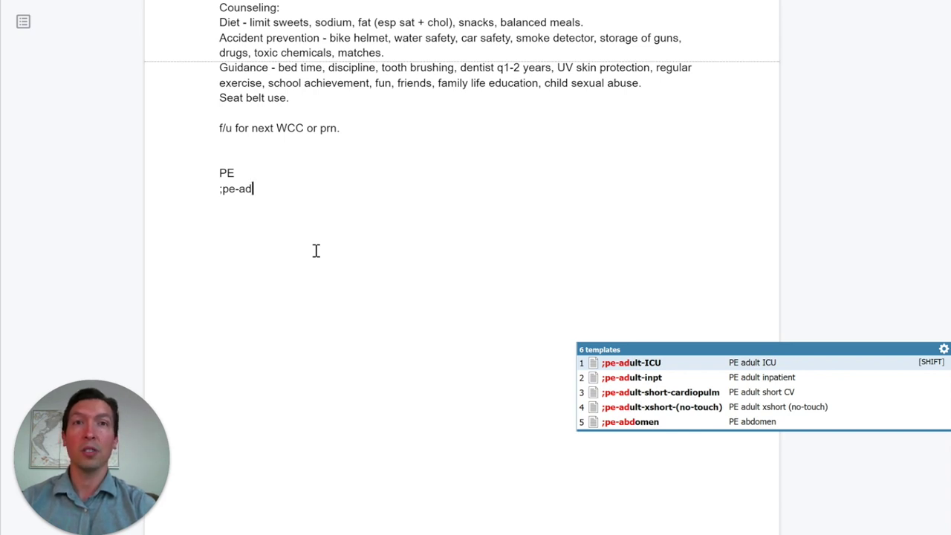
pyautogui.press('Down')
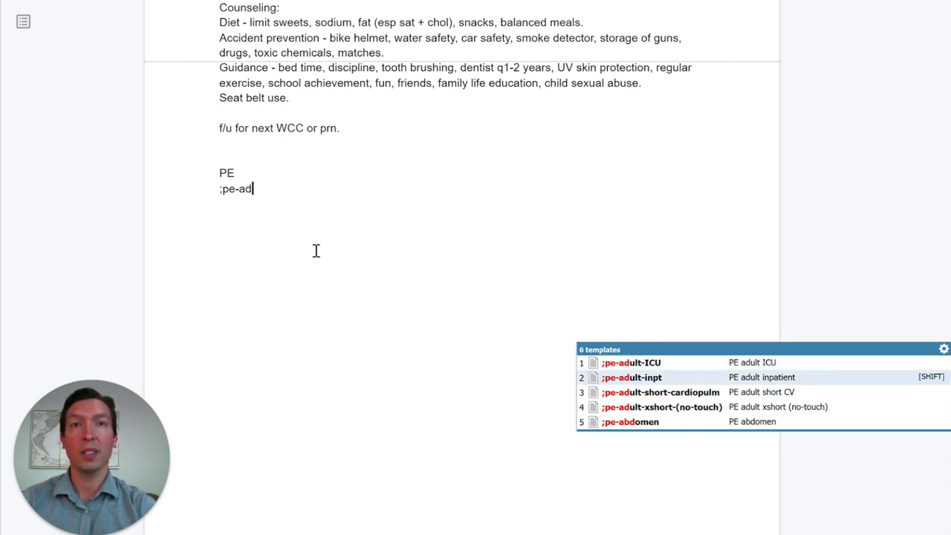
pyautogui.press('Return')
pyautogui.press('Return')
pyautogui.scroll(-3, 316, 251)
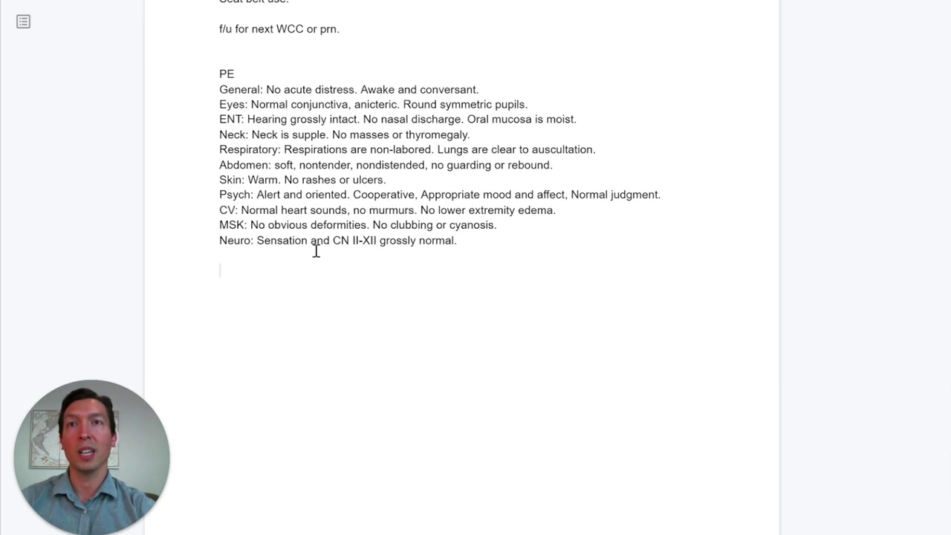
# - Add an A/P heading below the adult inpatient exam and look up templates starting with ;cp beneath it
pyautogui.write('A/')
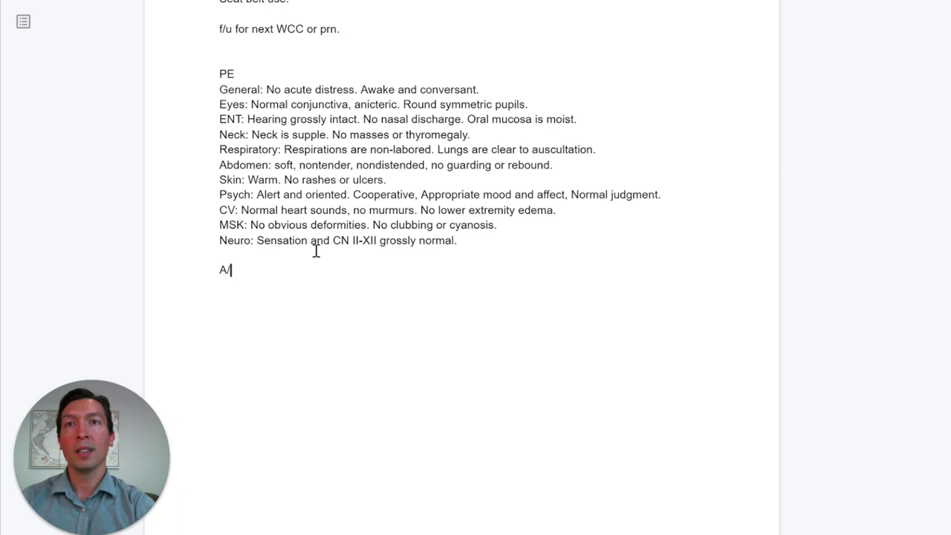
pyautogui.write('P  ;')
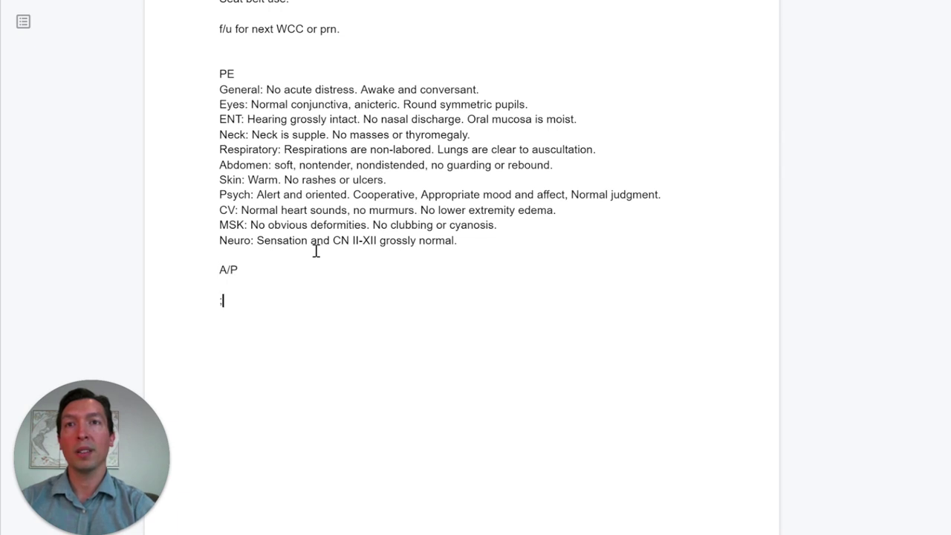
pyautogui.write('cp')
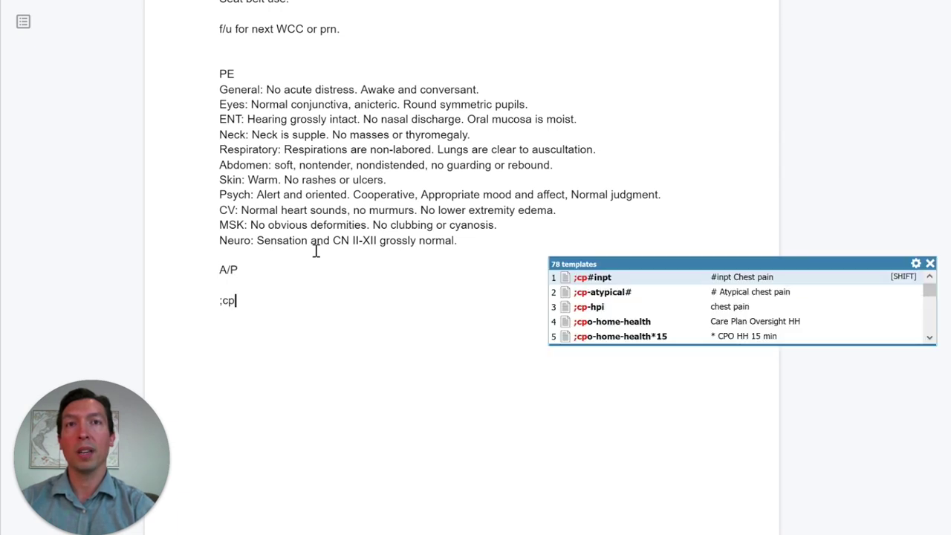